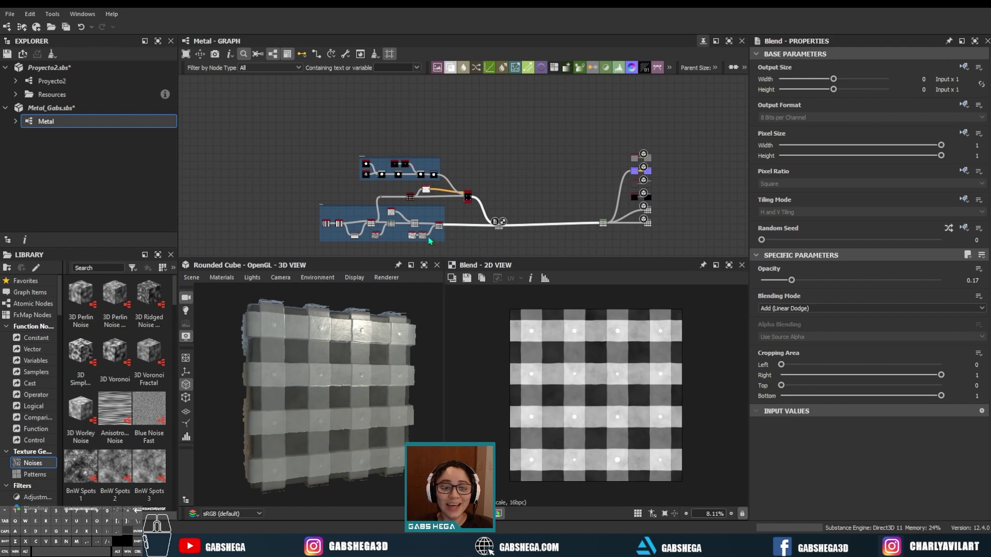
# Move the white and black output node pairs to the top of the output column.
pyautogui.press('f')
pyautogui.moveTo(317, 376)
pyautogui.mouseDown()
pyautogui.moveTo(309, 354)
pyautogui.moveTo(318, 385)
pyautogui.mouseUp()
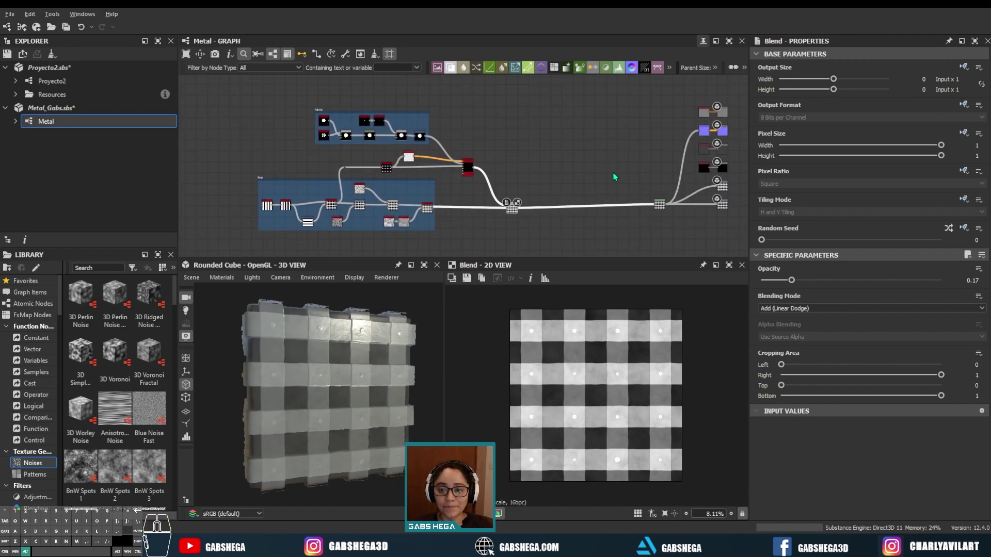
pyautogui.moveTo(614, 176); pyautogui.dragTo(457, 183, button='middle')
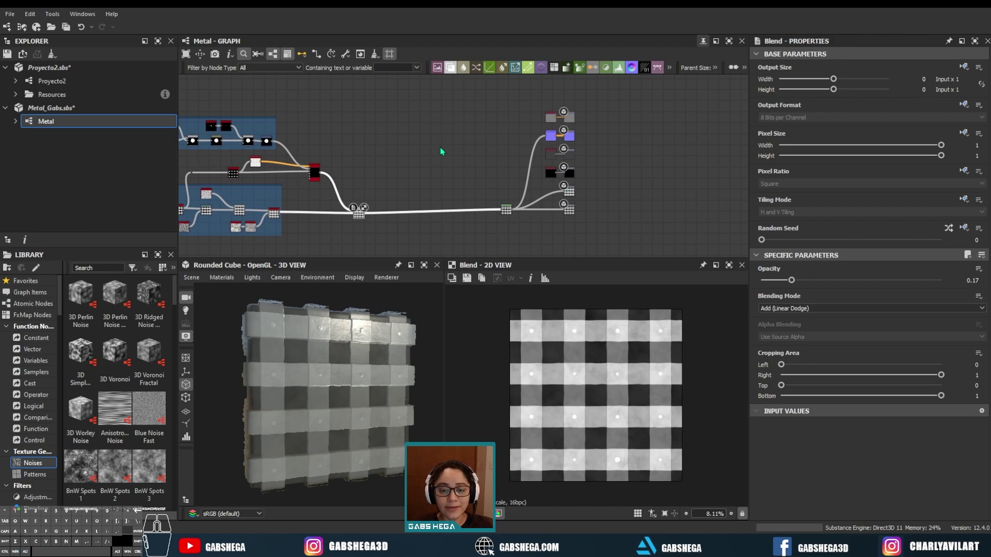
pyautogui.scroll(3, 549, 114)
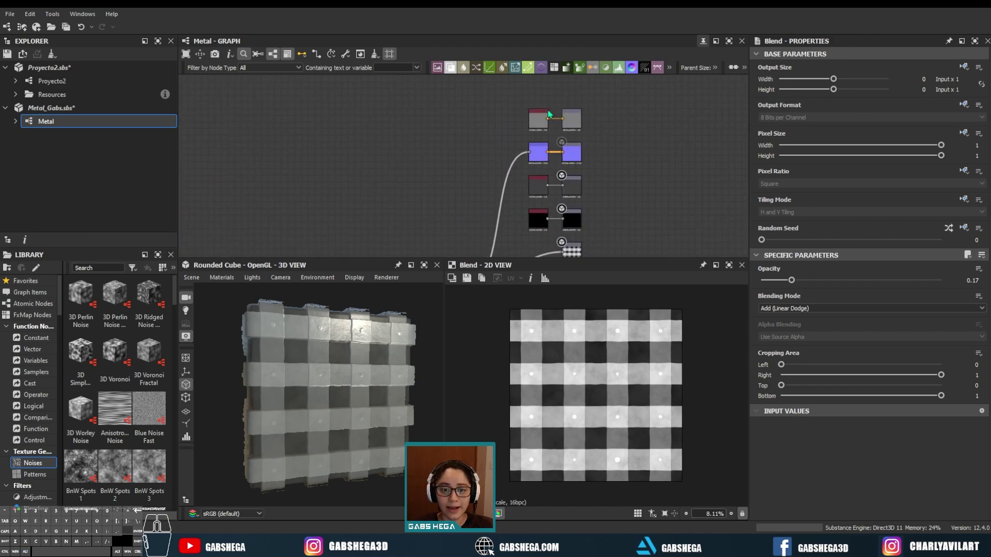
pyautogui.scroll(-2, 517, 126)
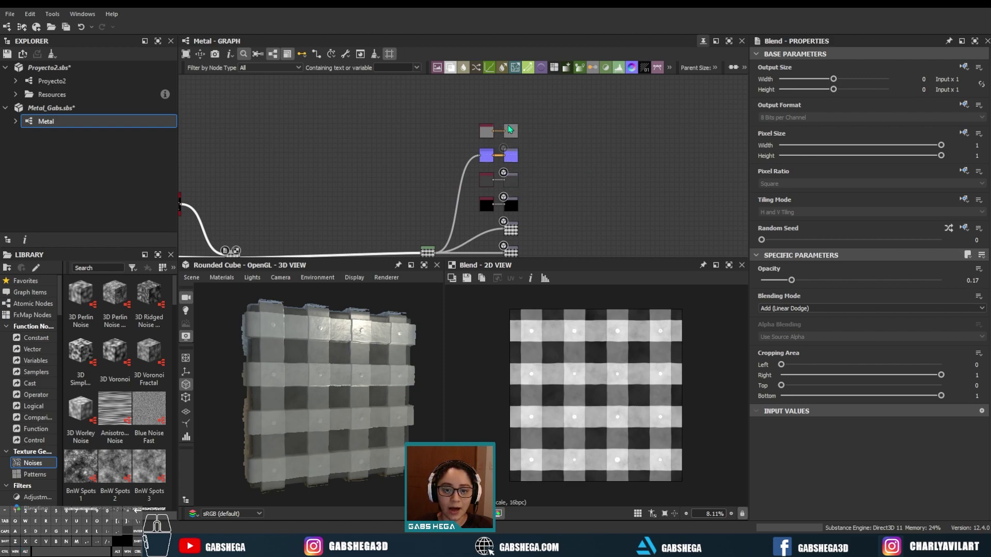
pyautogui.moveTo(517, 183); pyautogui.dragTo(525, 176, button='middle')
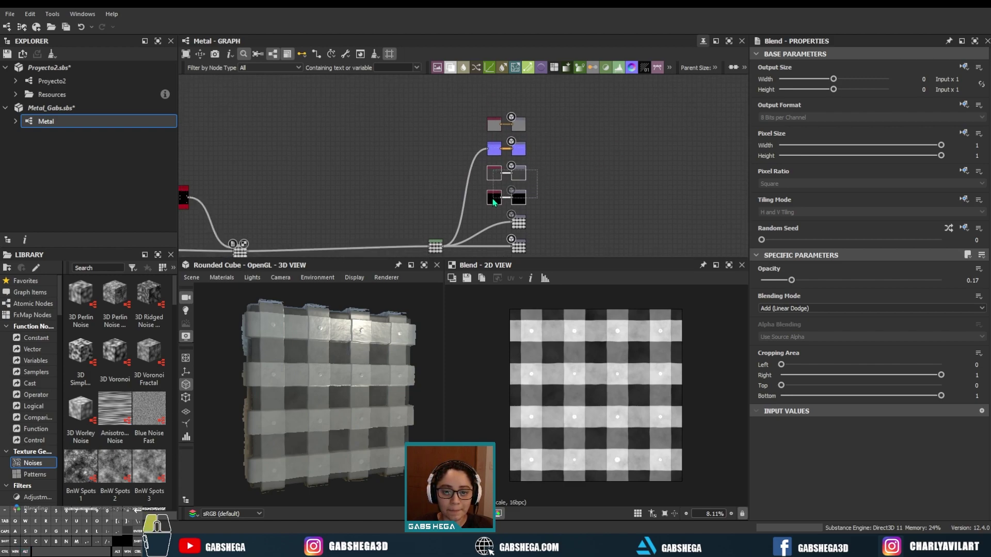
pyautogui.moveTo(515, 170); pyautogui.dragTo(515, 115)
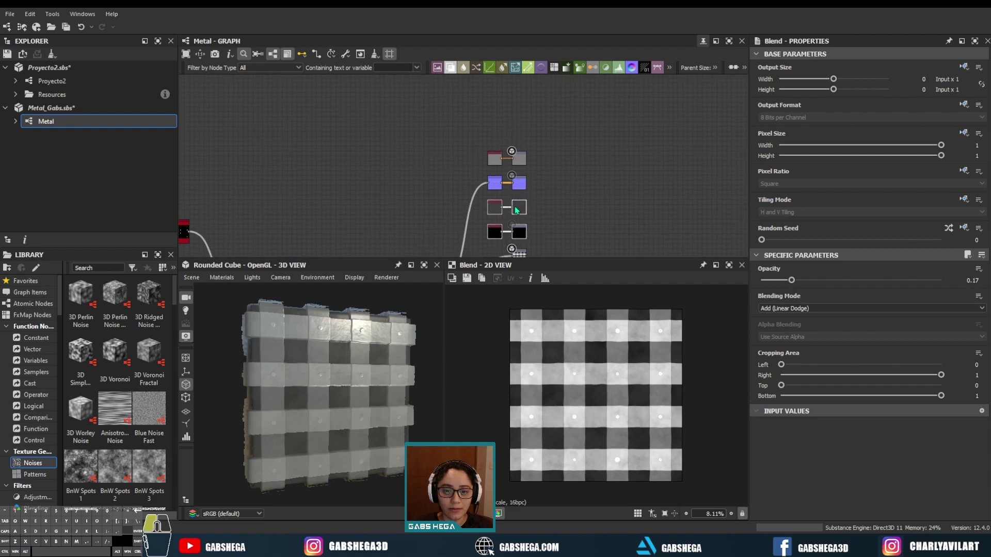
pyautogui.moveTo(575, 162); pyautogui.dragTo(562, 115, button='middle')
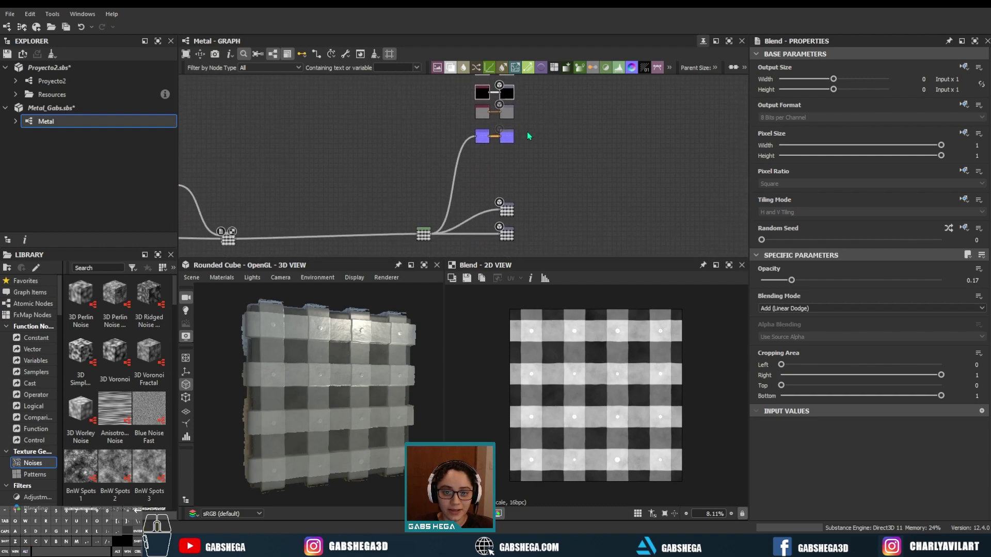
# Move the purple Normal output pair further down, beside the Ambient Occlusion output.
pyautogui.moveTo(507, 136); pyautogui.dragTo(507, 191)
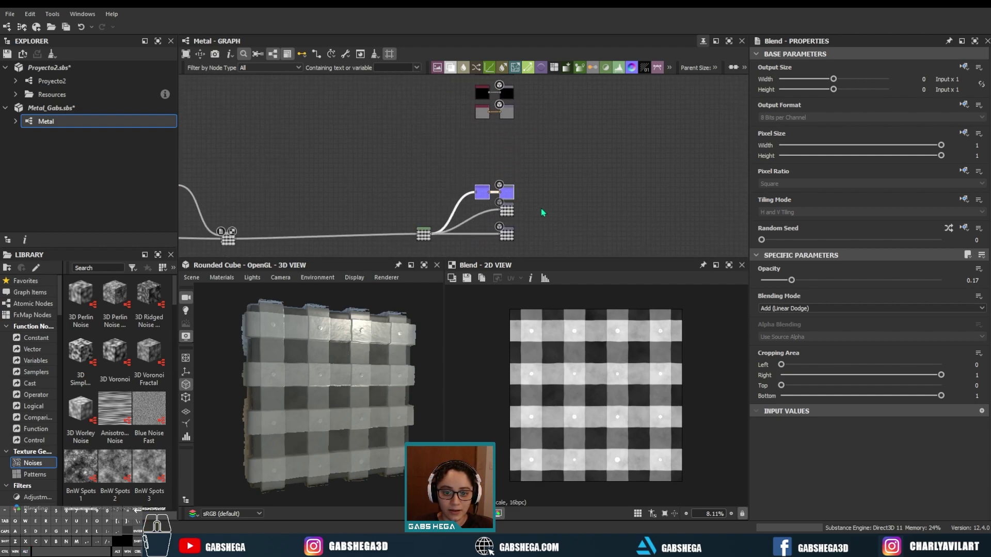
pyautogui.scroll(2, 542, 212)
pyautogui.scroll(2, 542, 166)
pyautogui.scroll(3, 559, 191)
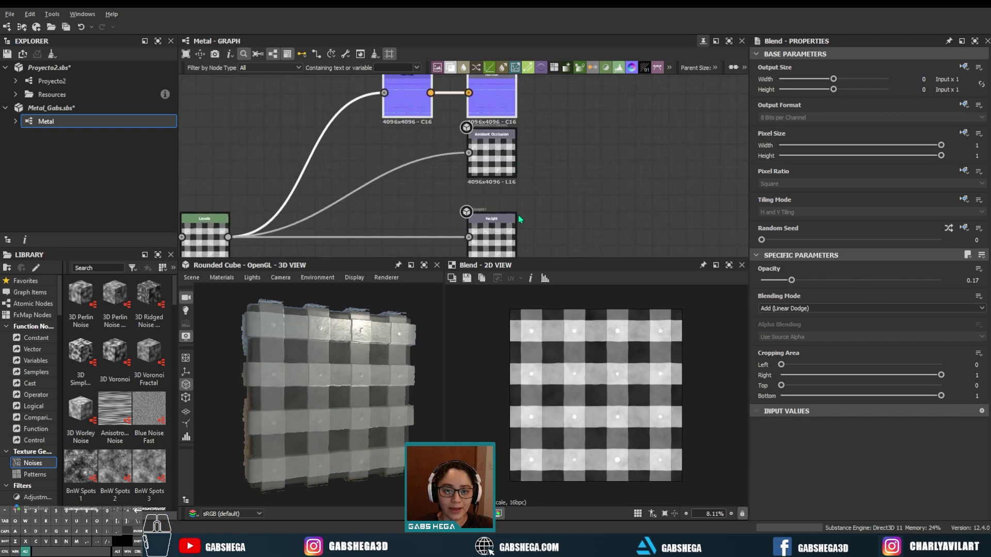
pyautogui.moveTo(520, 219); pyautogui.dragTo(521, 236, button='middle')
pyautogui.moveTo(506, 158); pyautogui.dragTo(505, 187, button='middle')
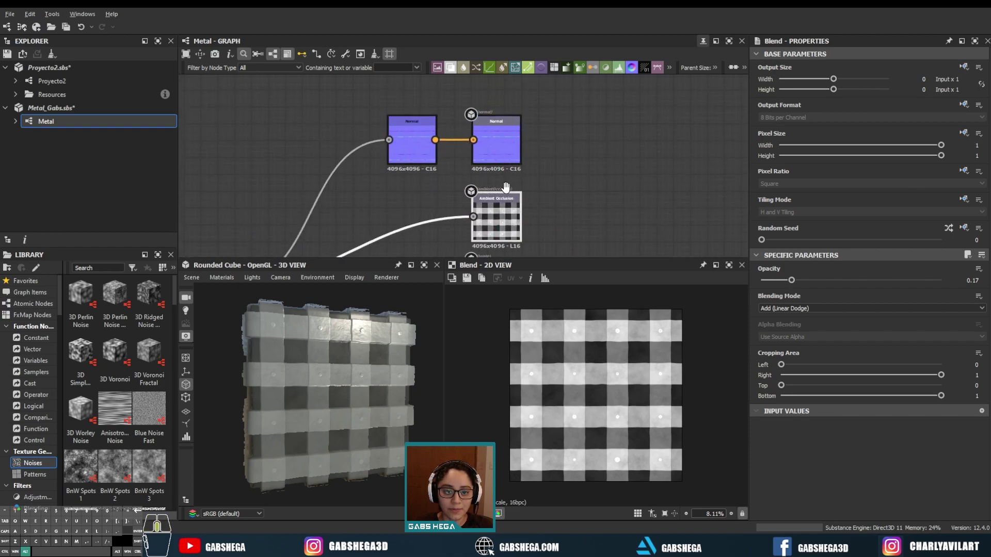
pyautogui.scroll(-3, 506, 187)
pyautogui.scroll(-2, 454, 177)
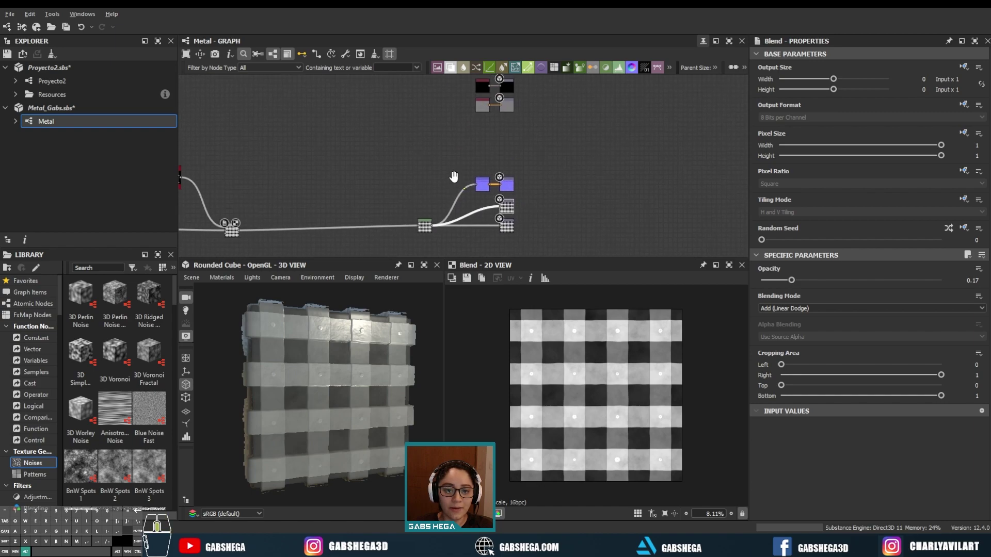
# Check the reordered upper output pairs, centring the Metallic and Base Color pairs.
pyautogui.moveTo(453, 177); pyautogui.dragTo(439, 225, button='middle')
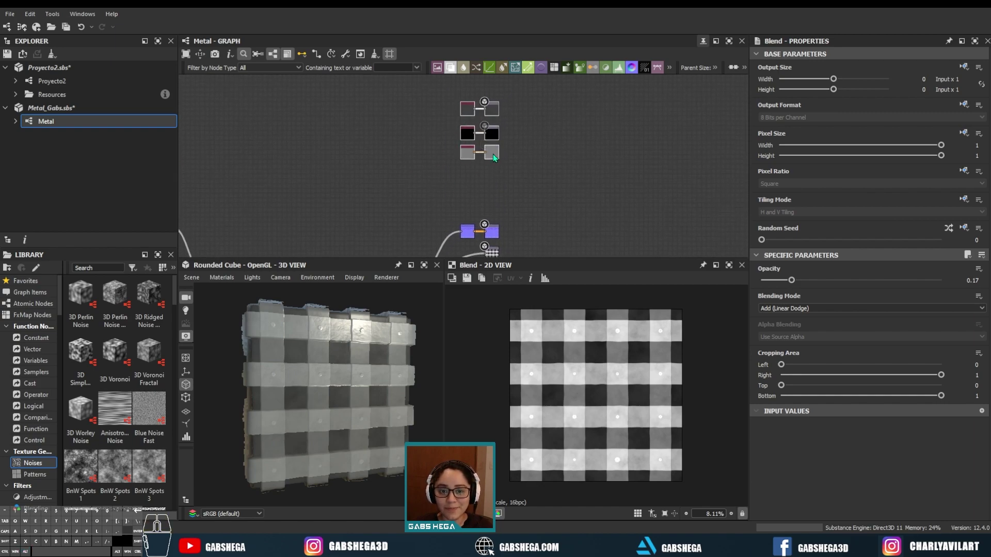
pyautogui.moveTo(494, 157); pyautogui.dragTo(494, 201, button='middle')
pyautogui.scroll(3, 494, 200)
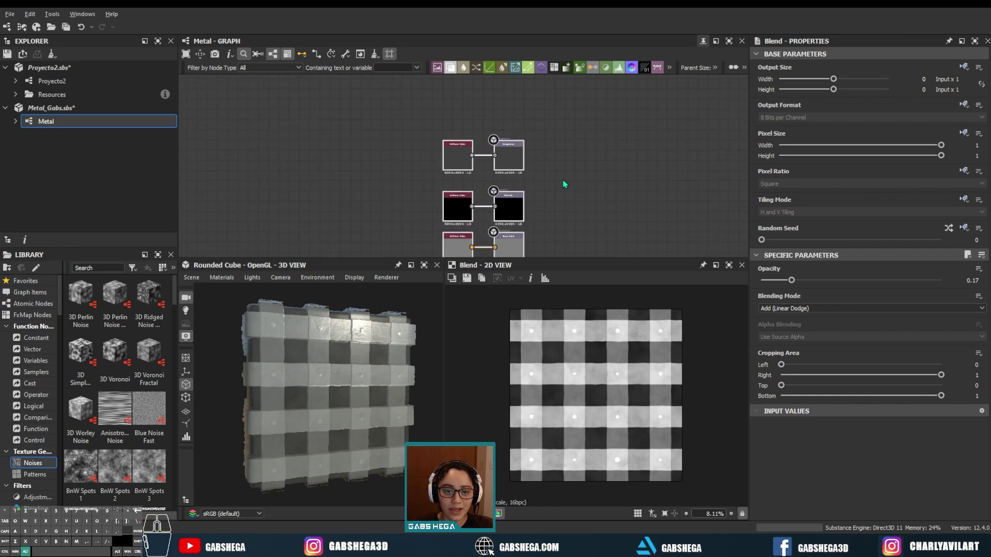
pyautogui.scroll(3, 516, 157)
pyautogui.scroll(-3, 556, 173)
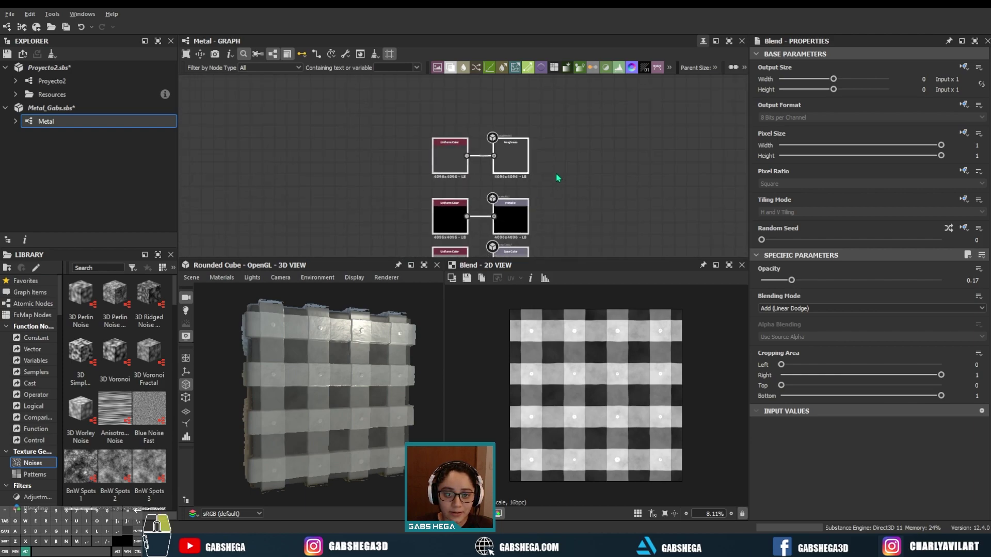
pyautogui.moveTo(556, 174); pyautogui.dragTo(541, 145, button='middle')
pyautogui.scroll(-5, 516, 150)
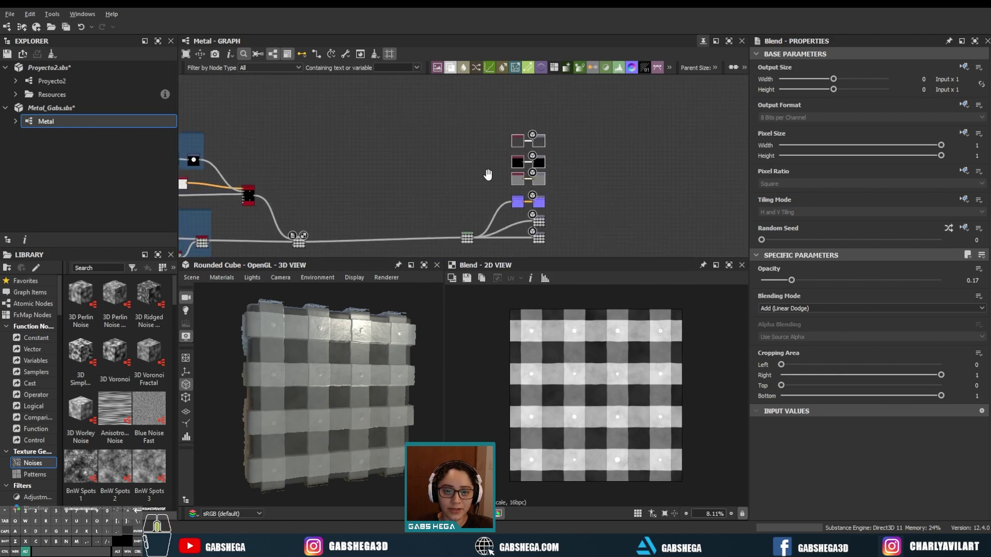
pyautogui.moveTo(465, 143); pyautogui.dragTo(476, 145, button='middle')
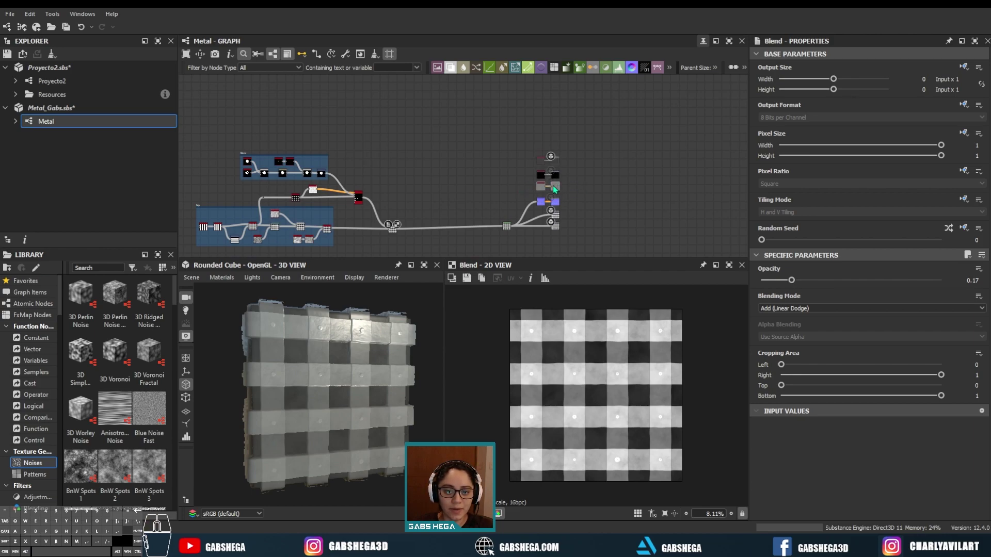
# Move the grey Uniform Color node and its output pair below the outputs.
pyautogui.moveTo(555, 189); pyautogui.dragTo(563, 144, button='middle')
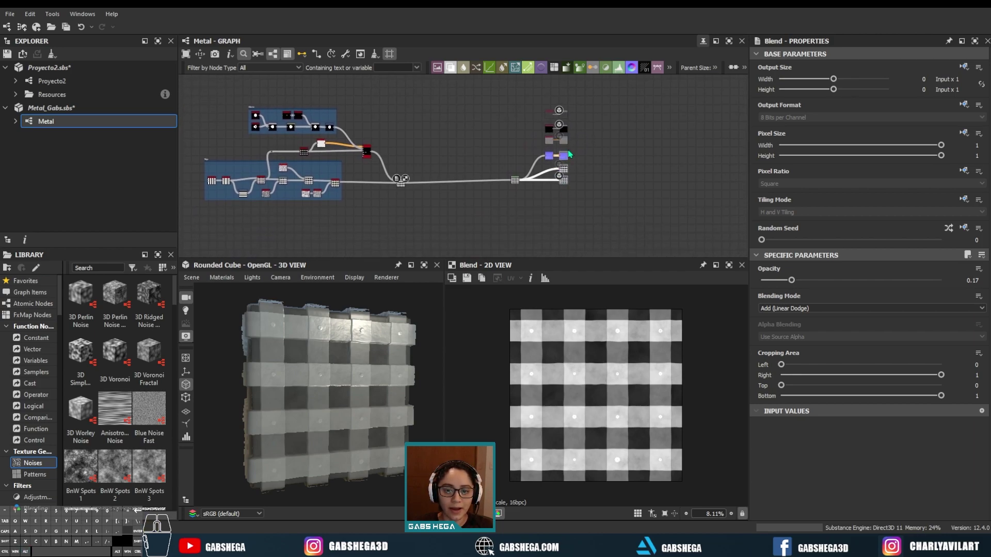
pyautogui.moveTo(564, 140); pyautogui.dragTo(566, 215)
pyautogui.scroll(3, 565, 215)
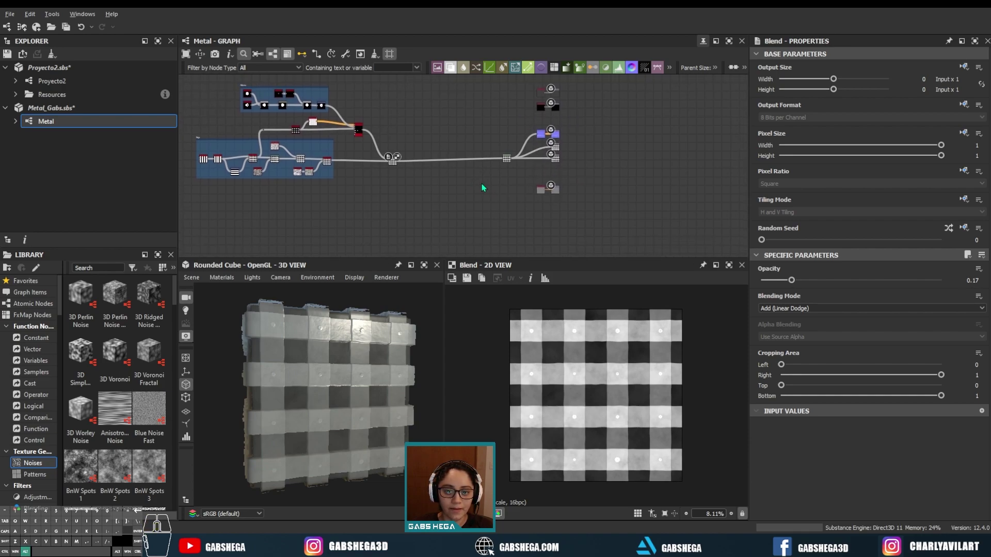
pyautogui.scroll(-2, 618, 207)
pyautogui.scroll(-2, 518, 143)
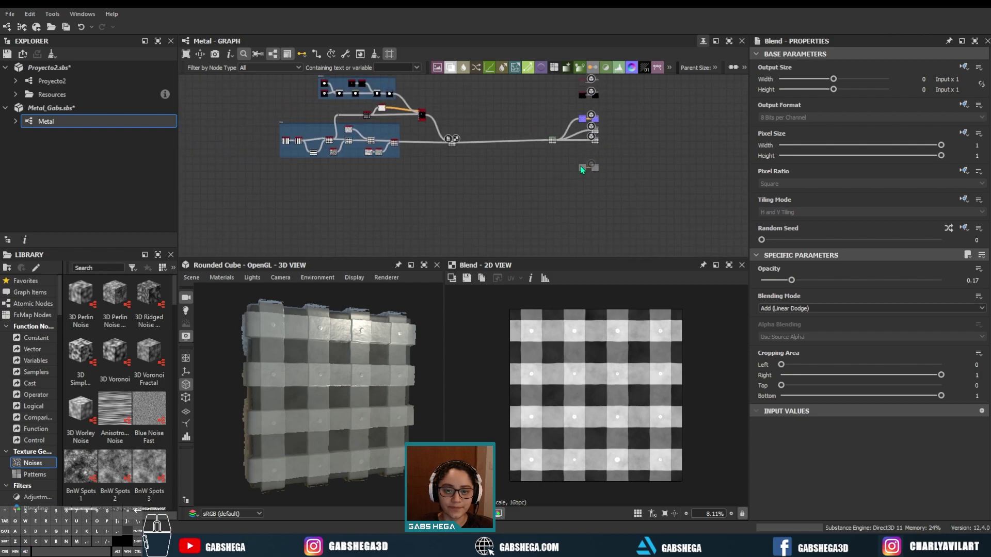
# Drag the grey Uniform Color node far left, leaving a long wire to its output.
pyautogui.moveTo(578, 175)
pyautogui.mouseDown()
pyautogui.moveTo(333, 178)
pyautogui.moveTo(620, 187)
pyautogui.moveTo(597, 184)
pyautogui.mouseUp()
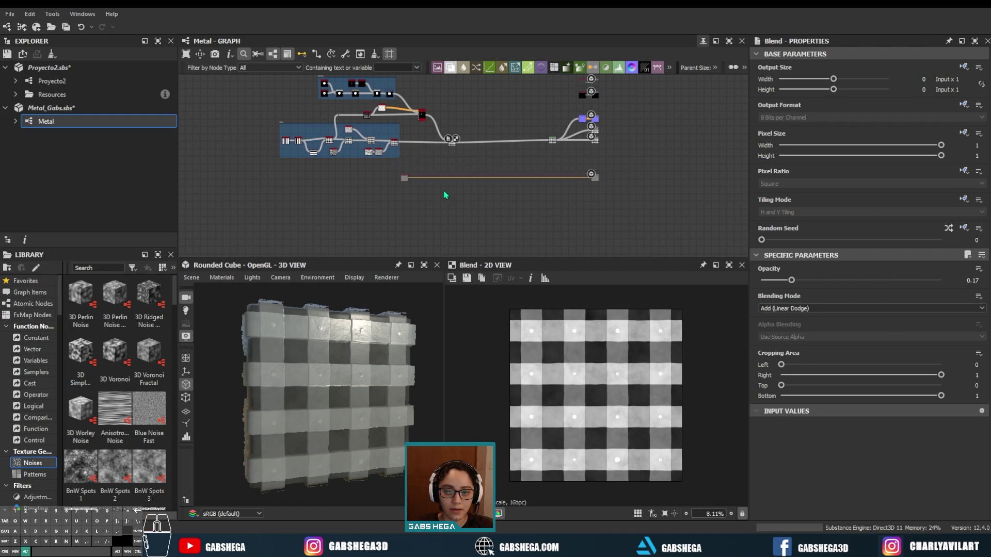
pyautogui.scroll(2, 385, 193)
pyautogui.moveTo(450, 243); pyautogui.dragTo(456, 241, button='middle')
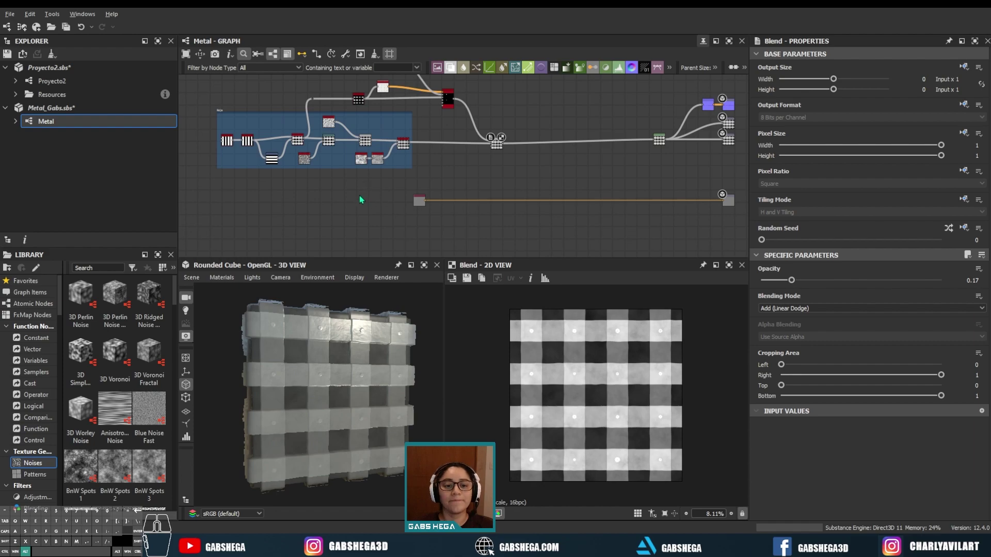
pyautogui.scroll(1, 360, 199)
pyautogui.scroll(1, 366, 206)
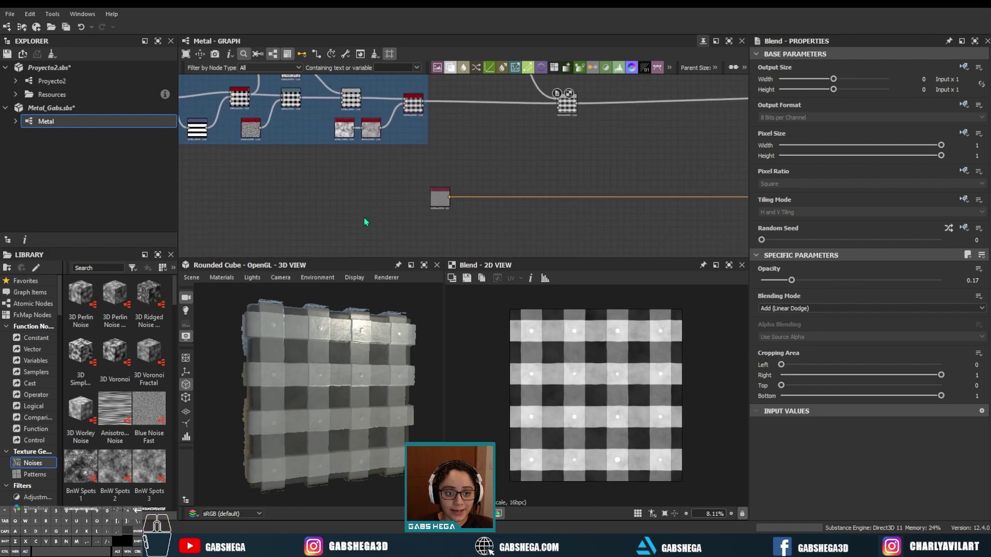
# Add a Gradient Map node from the node search using 'grad'.
pyautogui.press('space')
pyautogui.write('grad')
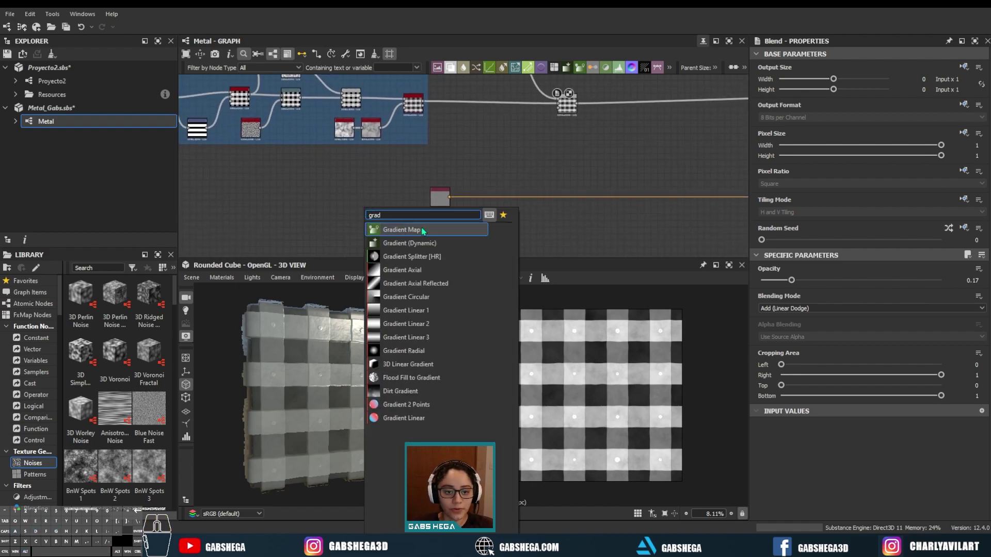
pyautogui.click(420, 234)
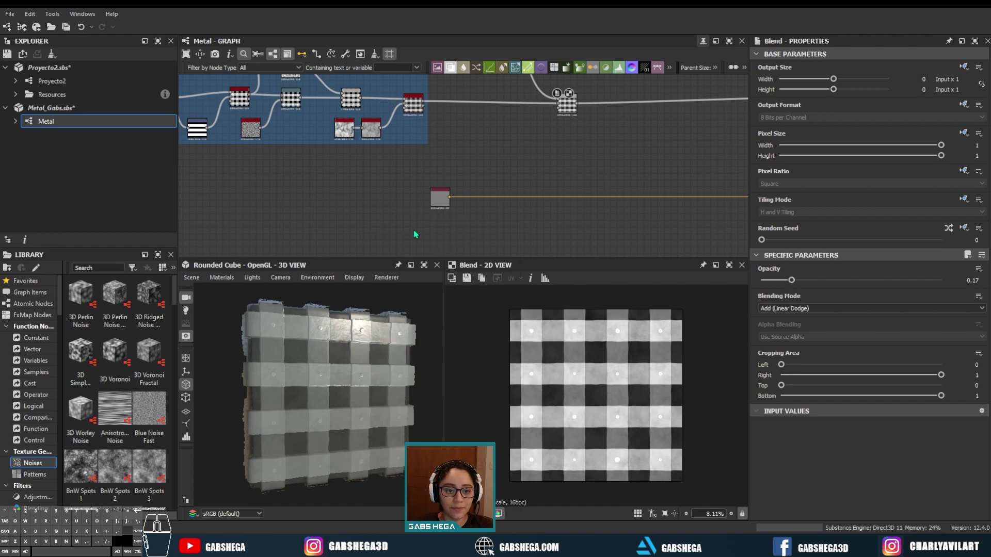
pyautogui.moveTo(316, 197); pyautogui.dragTo(348, 223, button='middle')
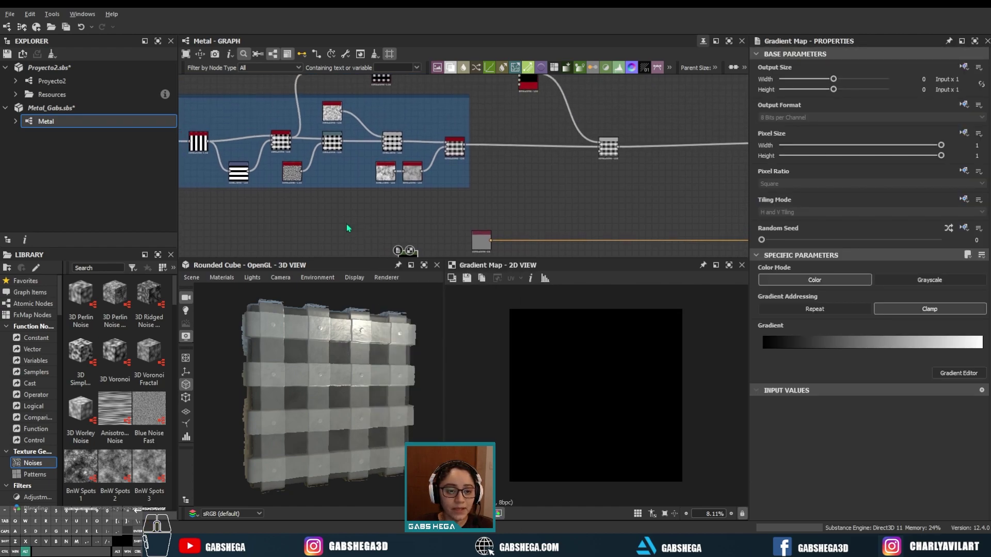
pyautogui.scroll(2, 544, 152)
# Connect the clouds_2 noise output into the Gradient Map's input.
pyautogui.moveTo(544, 152); pyautogui.dragTo(439, 183, button='middle')
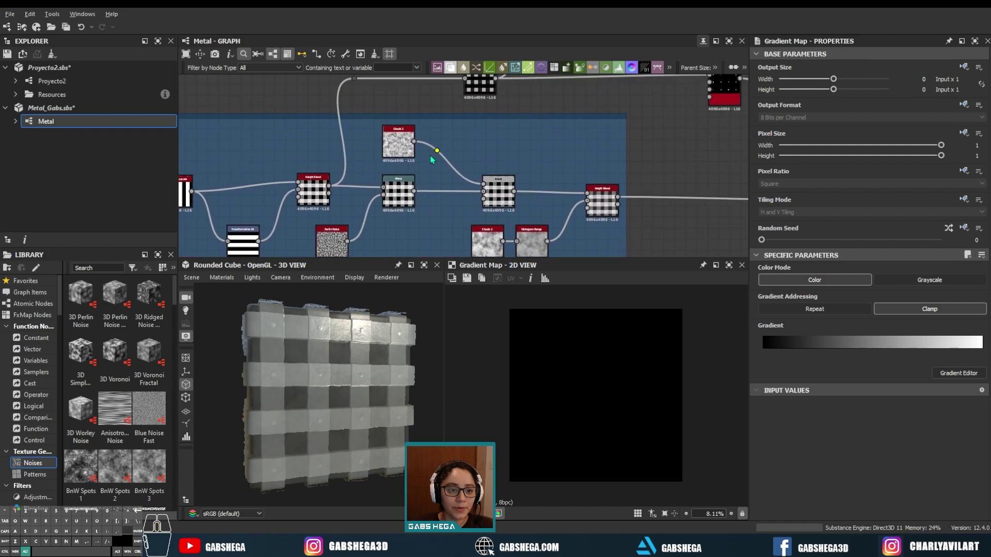
pyautogui.scroll(1, 439, 183)
pyautogui.click(395, 145)
pyautogui.scroll(-2, 416, 150)
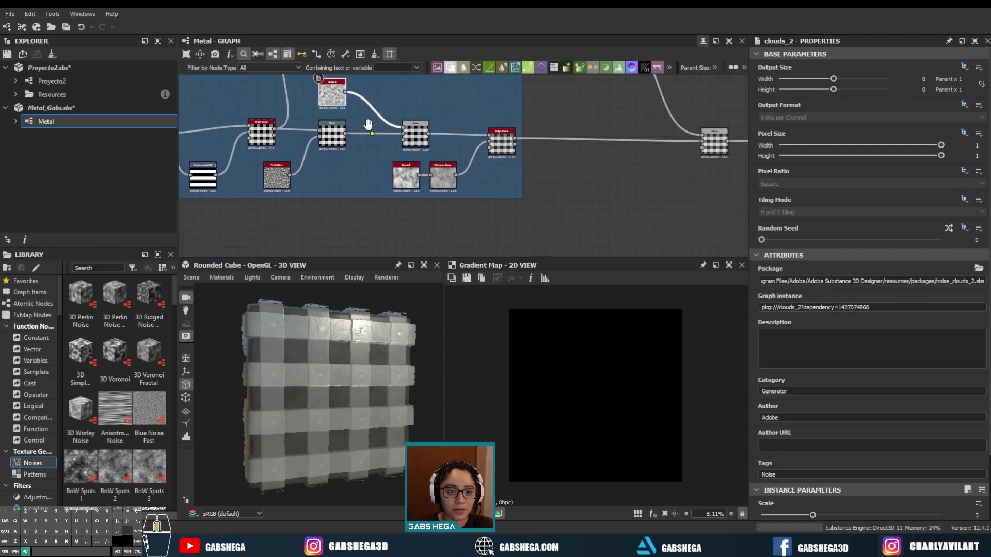
pyautogui.scroll(-1, 331, 124)
pyautogui.moveTo(328, 120); pyautogui.dragTo(365, 241)
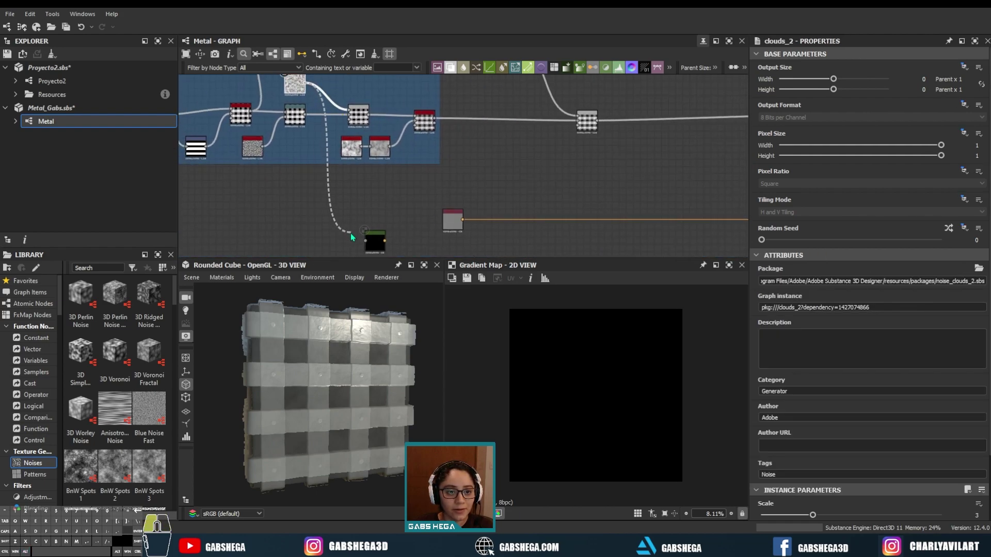
# Select the Gradient Map node so its parameters show in Properties.
pyautogui.moveTo(362, 203); pyautogui.dragTo(361, 149, button='middle')
pyautogui.scroll(2, 361, 150)
pyautogui.scroll(2, 404, 190)
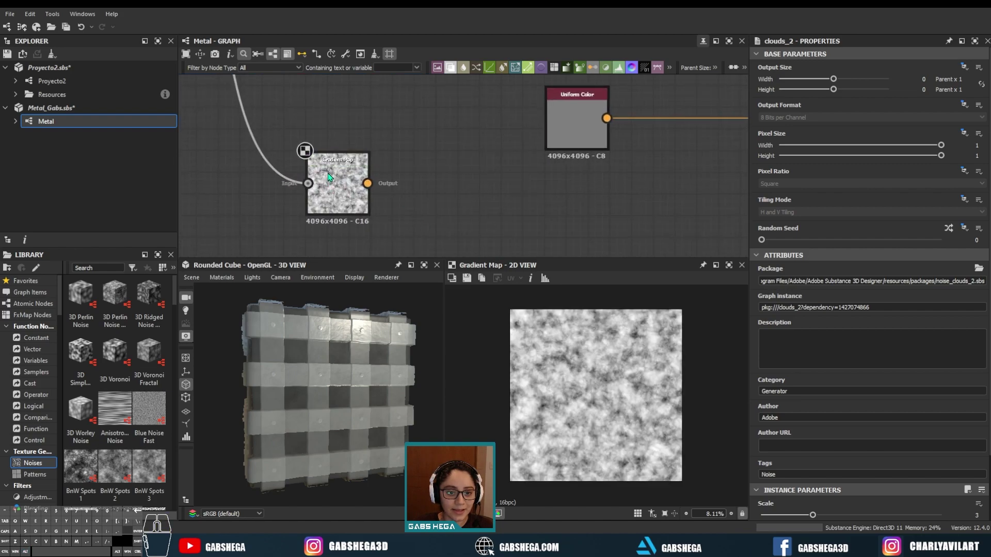
pyautogui.scroll(-3, 465, 181)
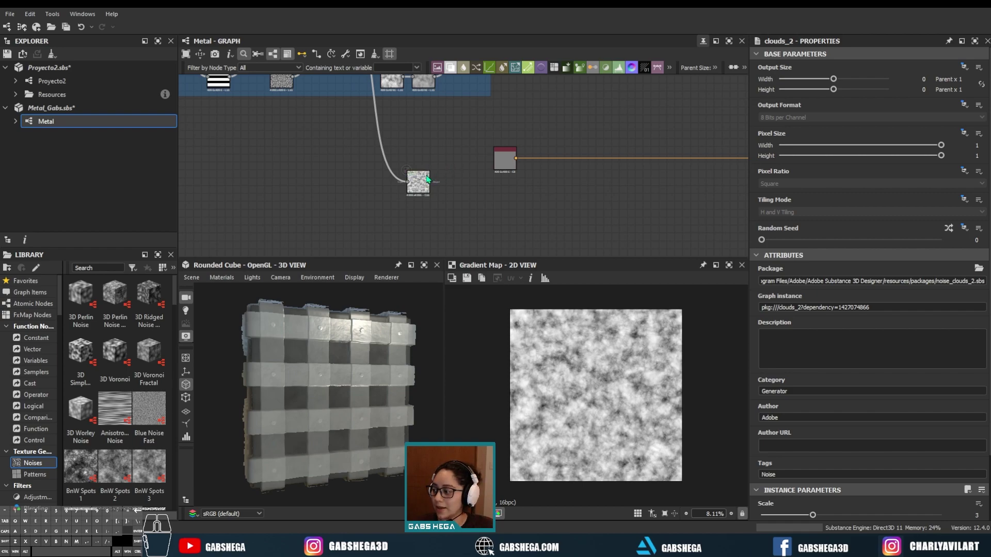
pyautogui.scroll(3, 416, 163)
pyautogui.click(414, 208)
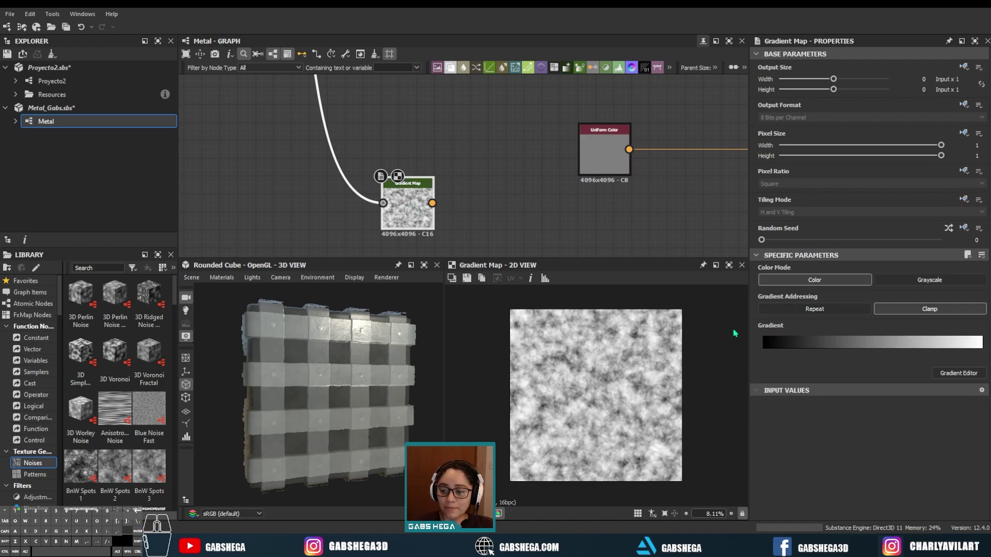
# Add a middle gradient key and set the start key to deep navy #13204e.
pyautogui.click(963, 376)
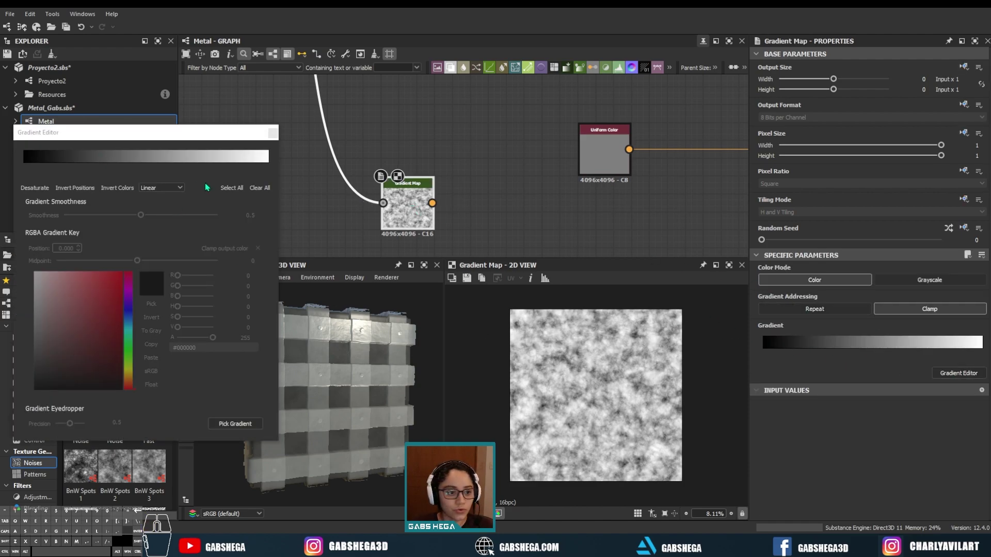
pyautogui.click(147, 165)
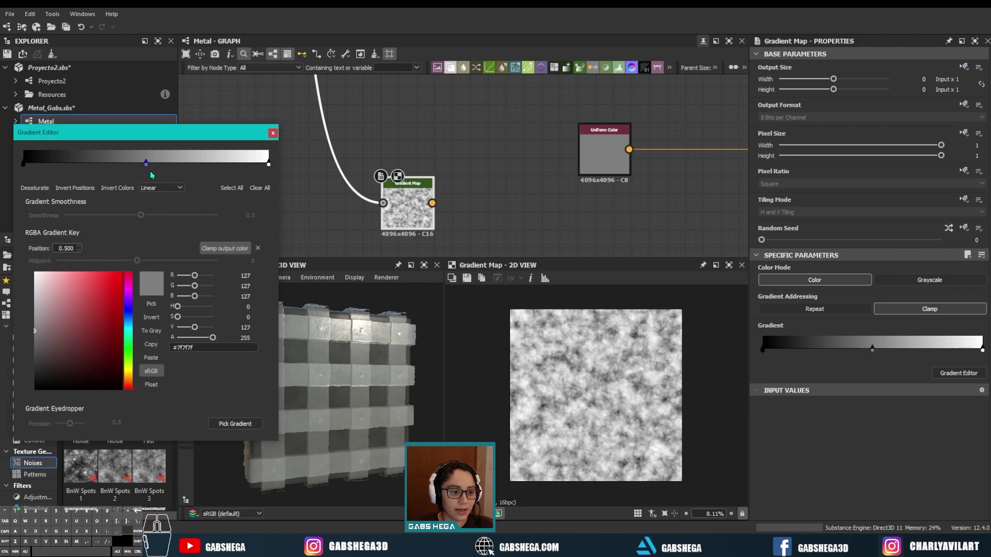
pyautogui.click(23, 164)
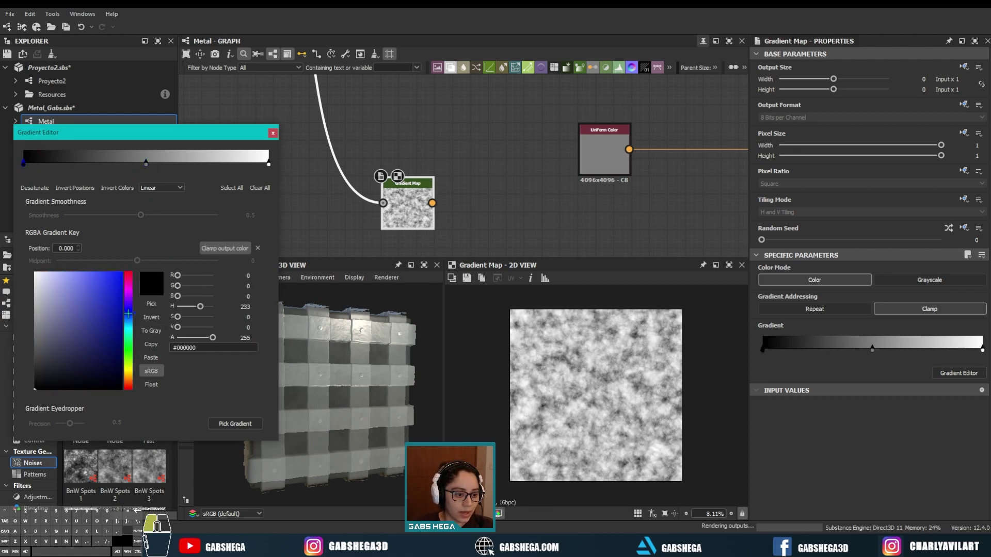
pyautogui.click(112, 303)
pyautogui.click(110, 333)
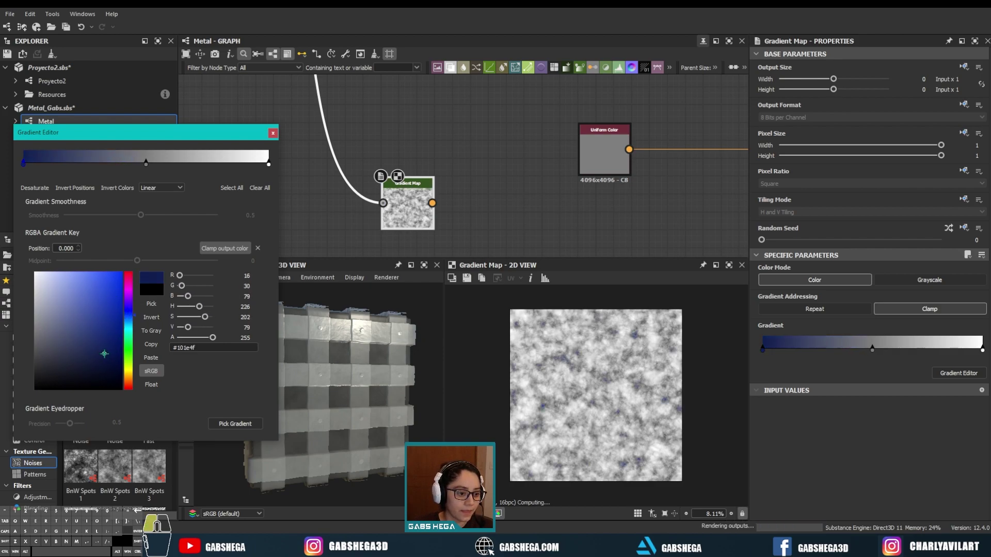
pyautogui.moveTo(109, 358); pyautogui.dragTo(102, 354)
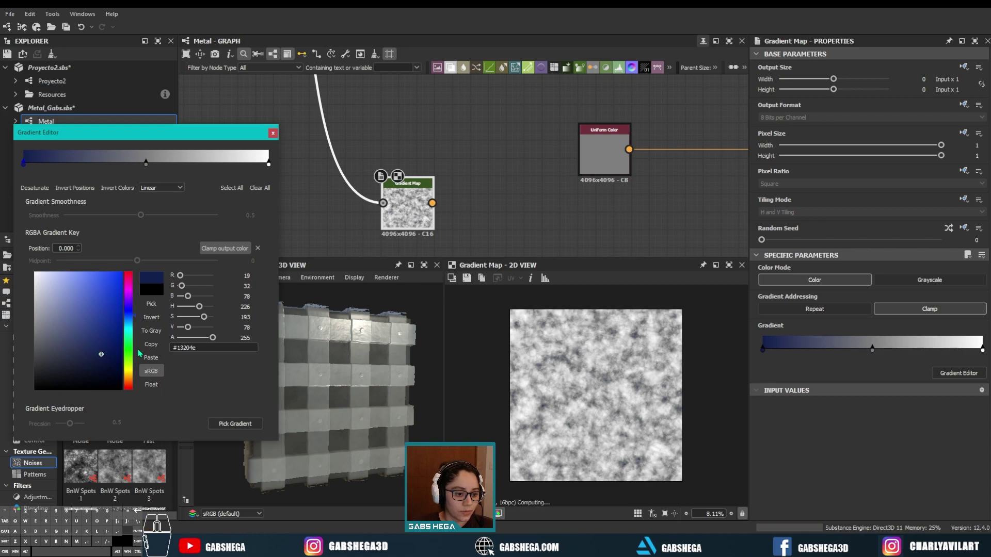
# Make the middle gradient key a muted dark blue-grey.
pyautogui.click(146, 163)
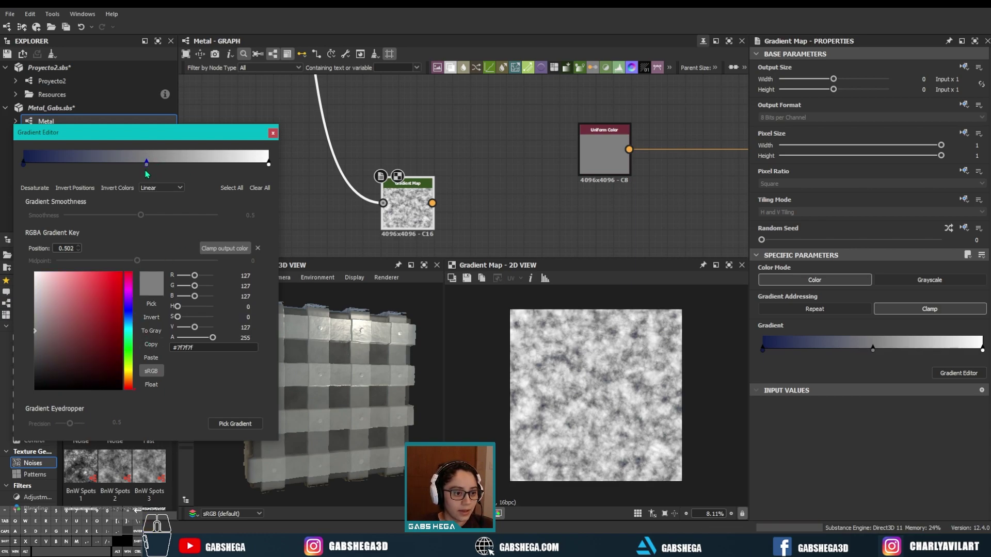
pyautogui.moveTo(148, 171); pyautogui.dragTo(146, 171)
pyautogui.click(128, 317)
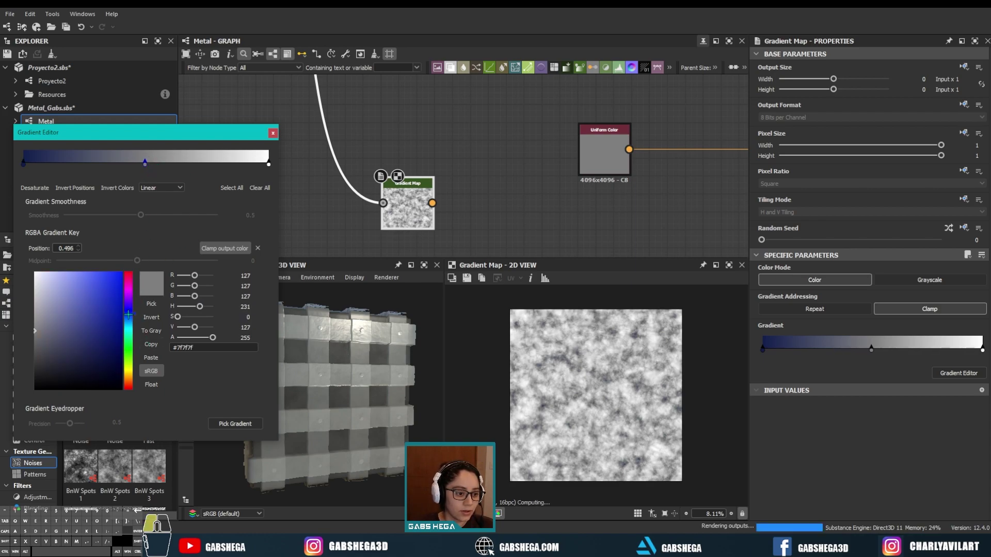
pyautogui.click(79, 337)
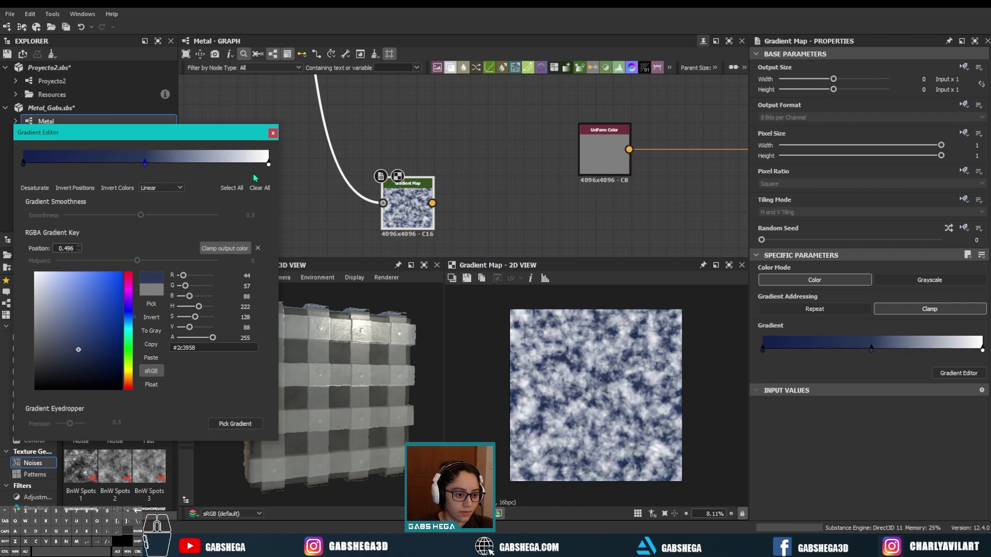
# Set the end key to bright blue #2e75cb and reposition the Gradient Map node.
pyautogui.click(268, 165)
pyautogui.click(127, 320)
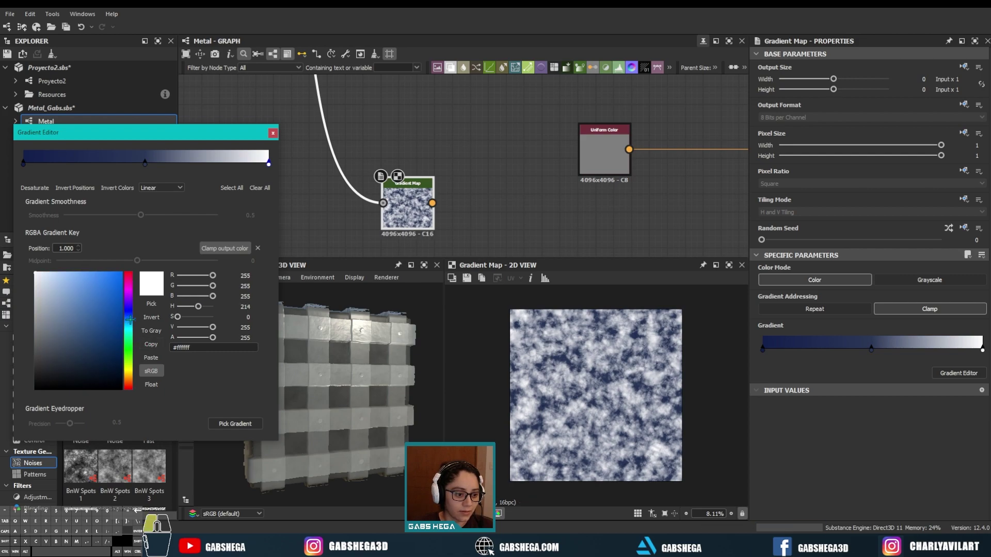
pyautogui.moveTo(108, 297); pyautogui.dragTo(103, 298)
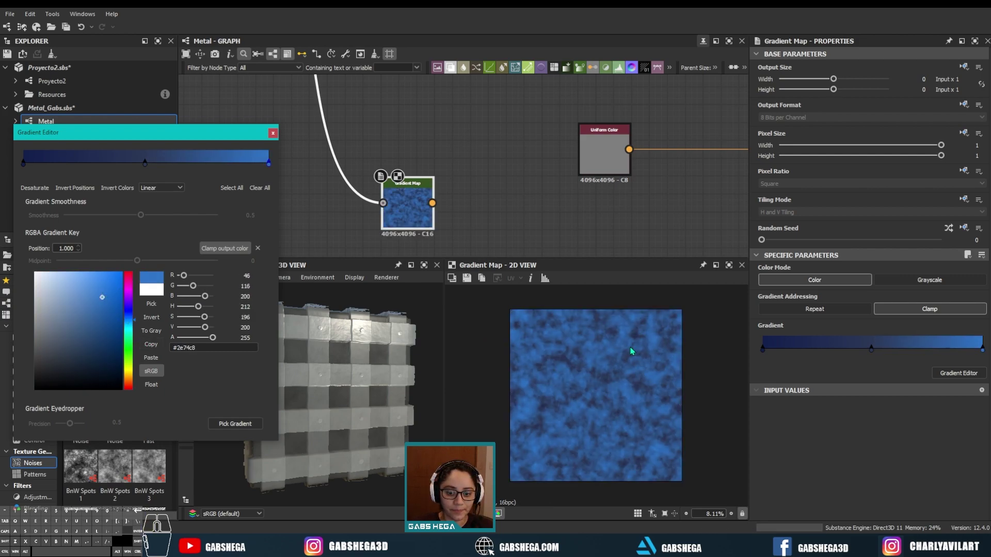
pyautogui.click(273, 133)
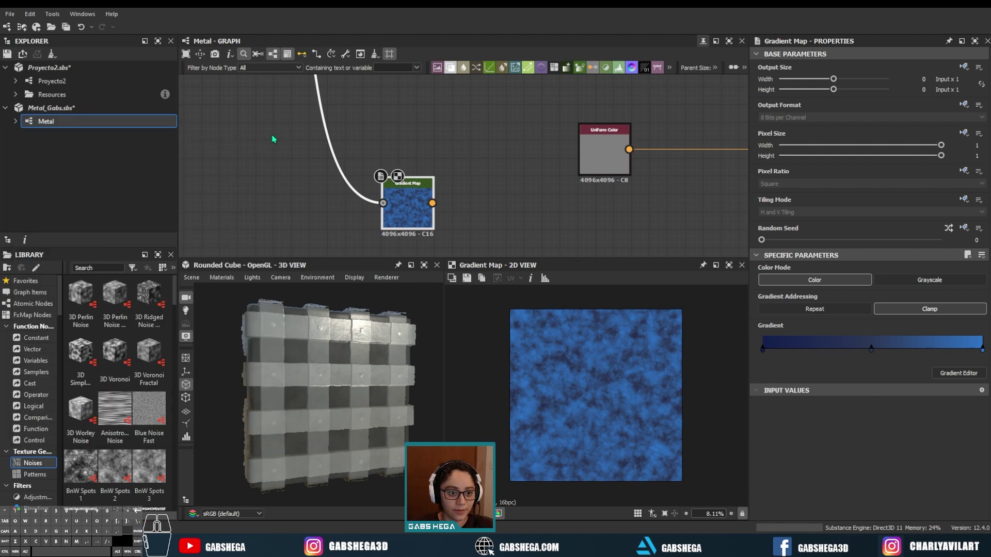
pyautogui.moveTo(408, 201); pyautogui.dragTo(442, 111)
pyautogui.moveTo(482, 78); pyautogui.dragTo(392, 151, button='middle')
# Move the Gradient Map up-right and insert a Dot on its link to reroute it.
pyautogui.scroll(-2, 392, 151)
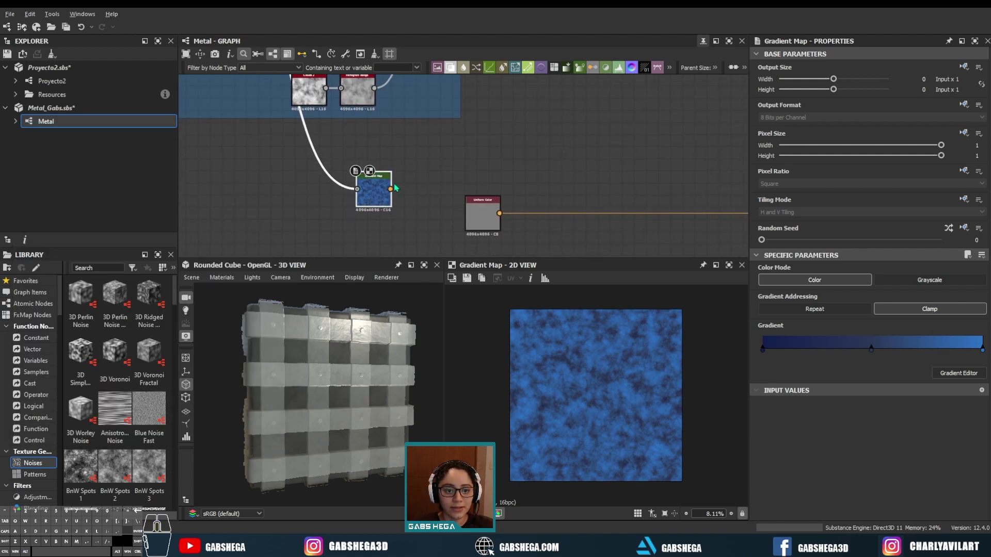
pyautogui.moveTo(378, 196); pyautogui.dragTo(490, 176)
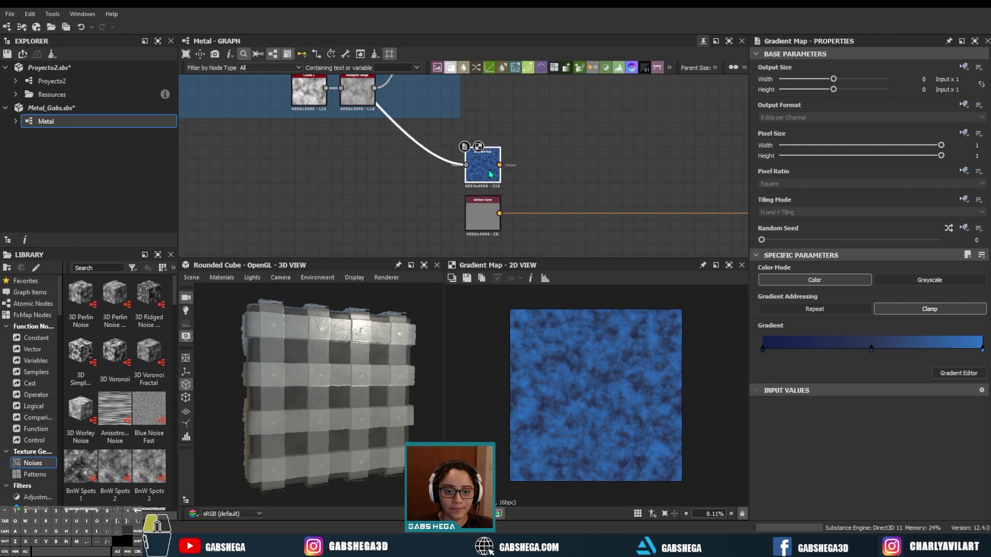
pyautogui.scroll(-2, 418, 161)
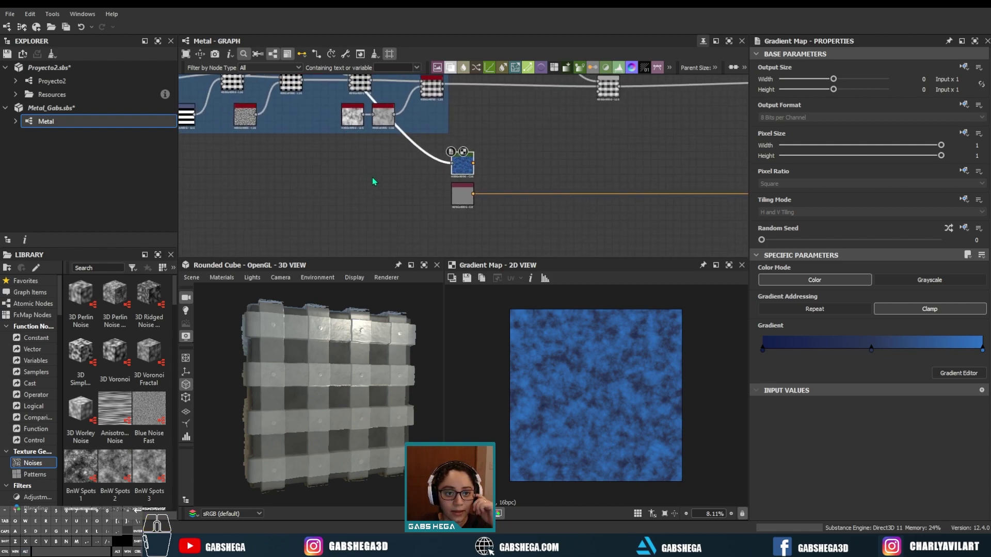
pyautogui.moveTo(391, 182); pyautogui.dragTo(392, 243, button='middle')
pyautogui.scroll(2, 478, 239)
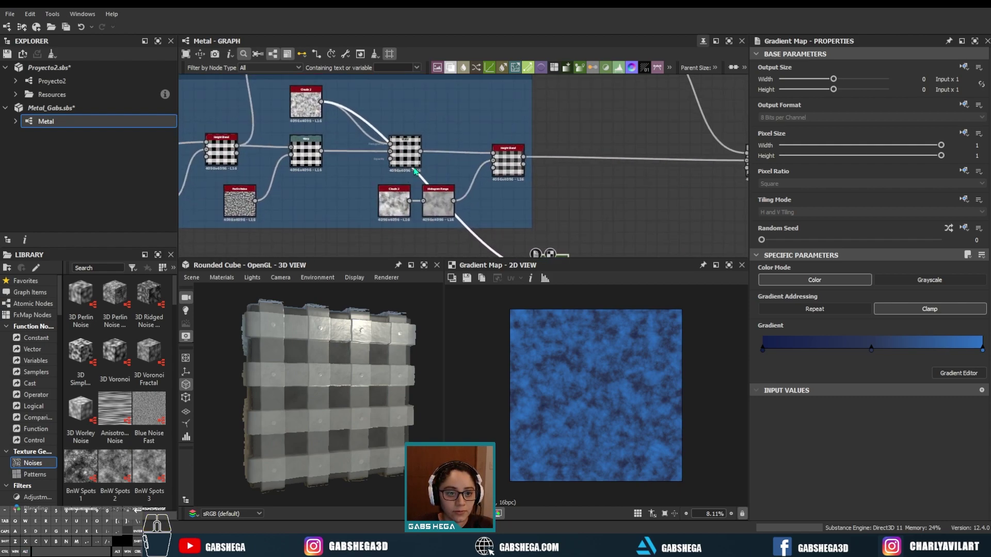
pyautogui.doubleClick(476, 236)
pyautogui.scroll(-2, 475, 237)
pyautogui.moveTo(477, 240); pyautogui.dragTo(460, 208, button='middle')
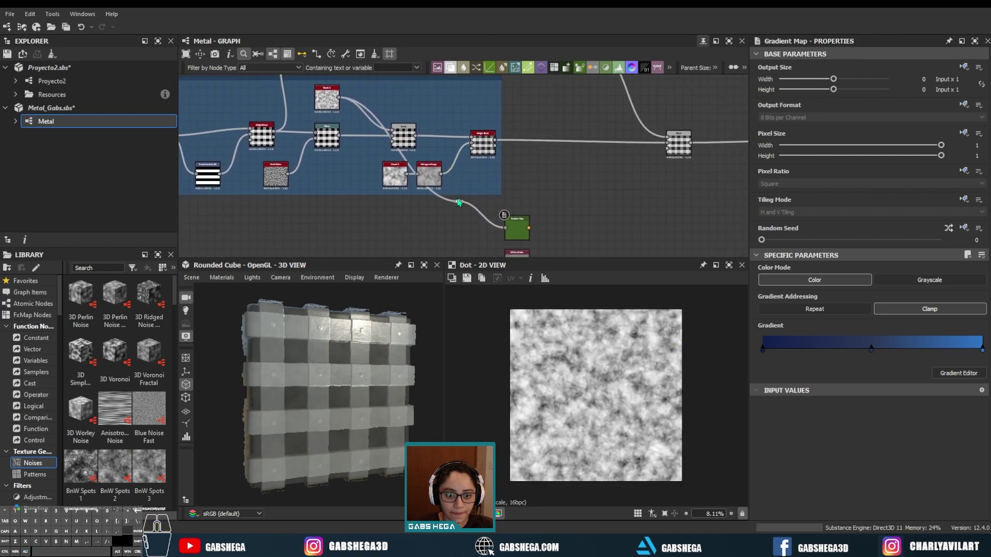
pyautogui.moveTo(461, 203)
pyautogui.mouseDown()
pyautogui.moveTo(354, 234)
pyautogui.moveTo(368, 235)
pyautogui.mouseUp()
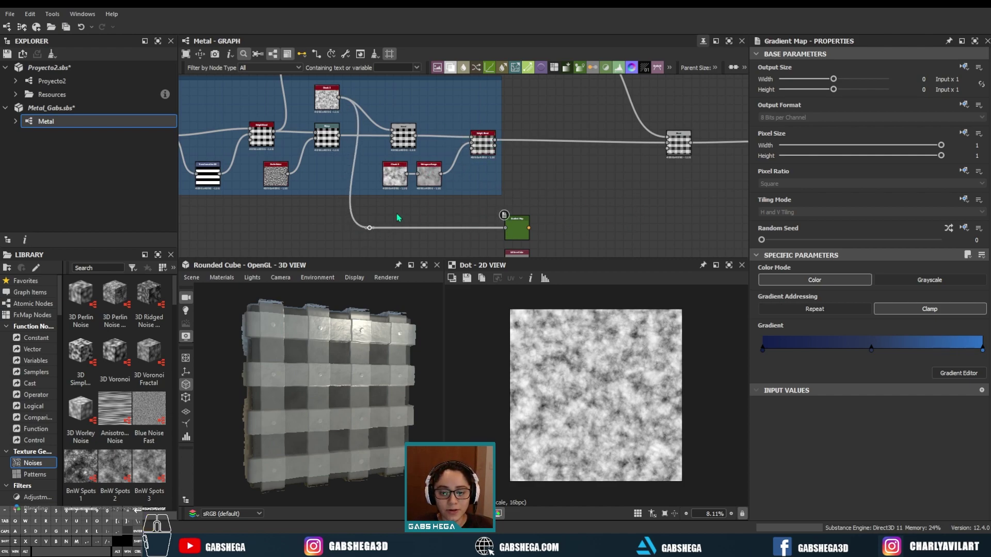
# Duplicate the Gradient Map with Ctrl+D and place the copy below the original.
pyautogui.moveTo(445, 206); pyautogui.dragTo(425, 153, button='middle')
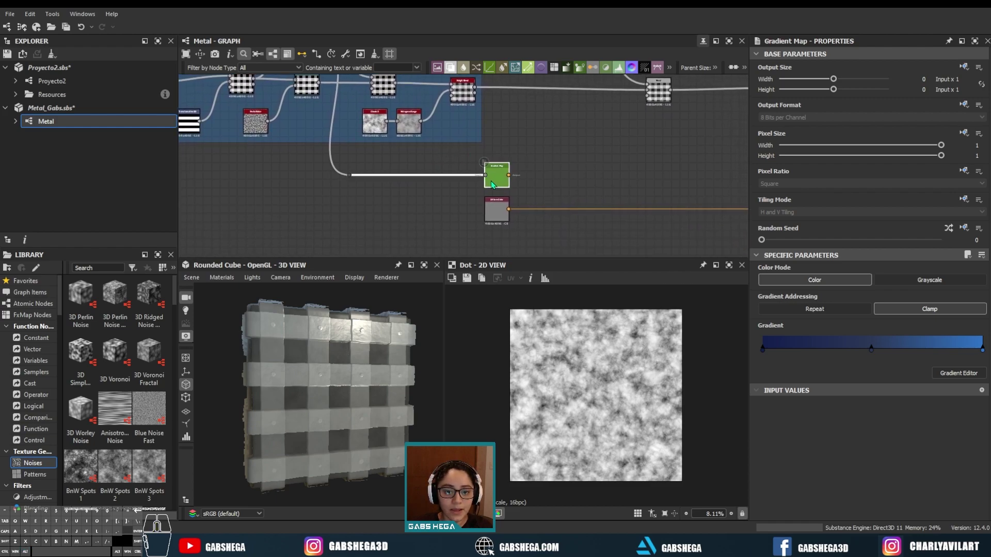
pyautogui.click(498, 182)
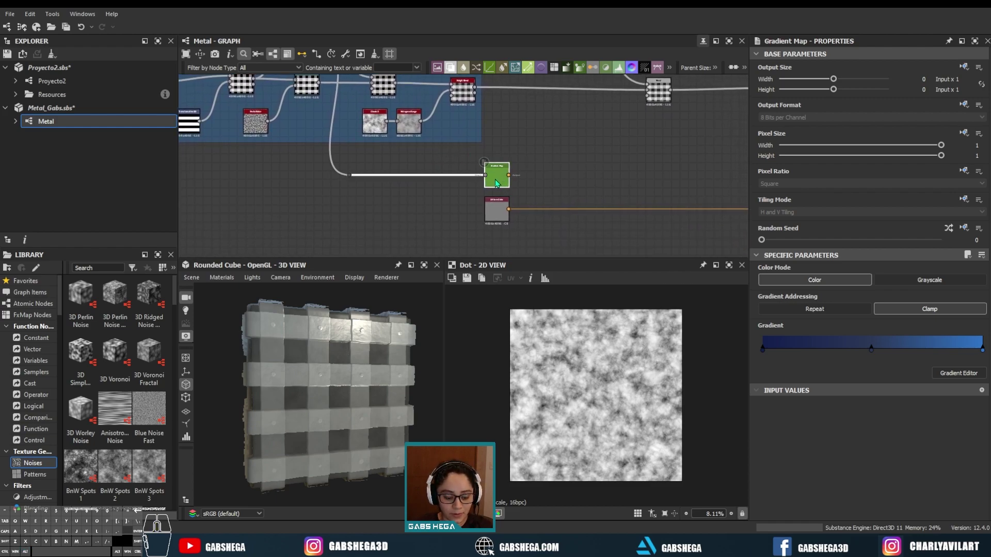
pyautogui.hotkey('ctrl', 'd')
pyautogui.moveTo(464, 173)
pyautogui.mouseDown()
pyautogui.moveTo(454, 212)
pyautogui.moveTo(591, 216)
pyautogui.mouseUp()
pyautogui.moveTo(457, 220); pyautogui.dragTo(499, 215)
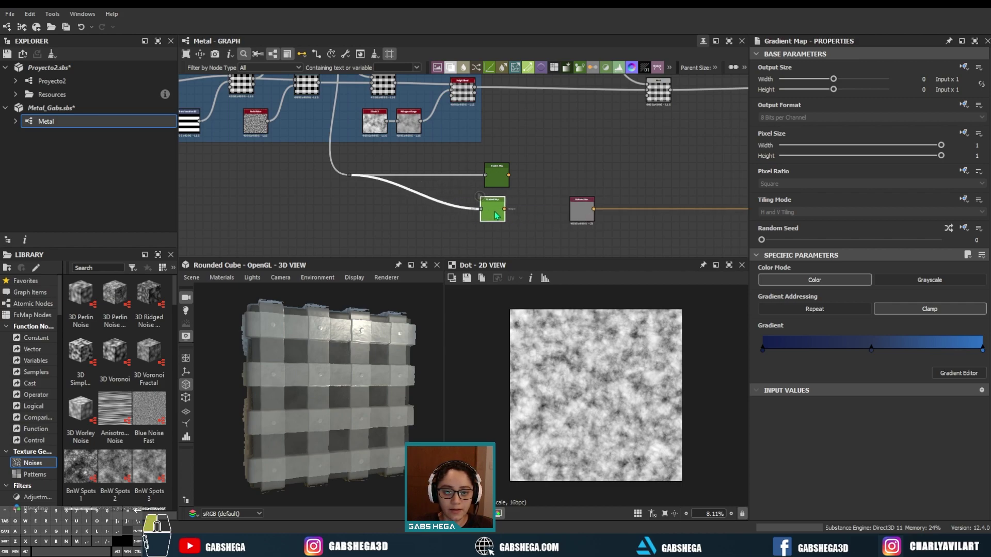
pyautogui.moveTo(471, 211); pyautogui.dragTo(482, 230, button='middle')
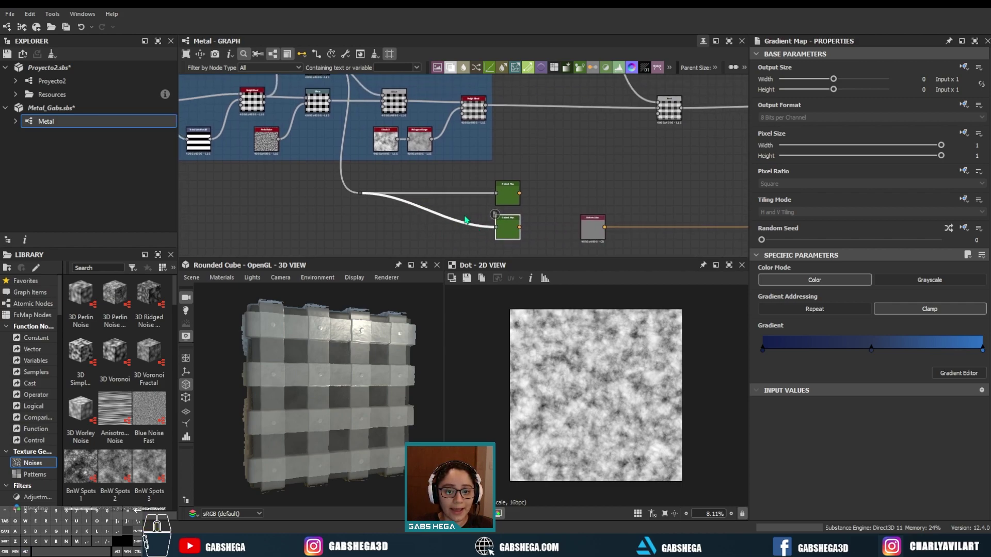
# Feed the duplicated Gradient Map from Clouds 2 and preview its blue clouds.
pyautogui.press('alt')
pyautogui.moveTo(404, 171); pyautogui.dragTo(537, 244, button='middle')
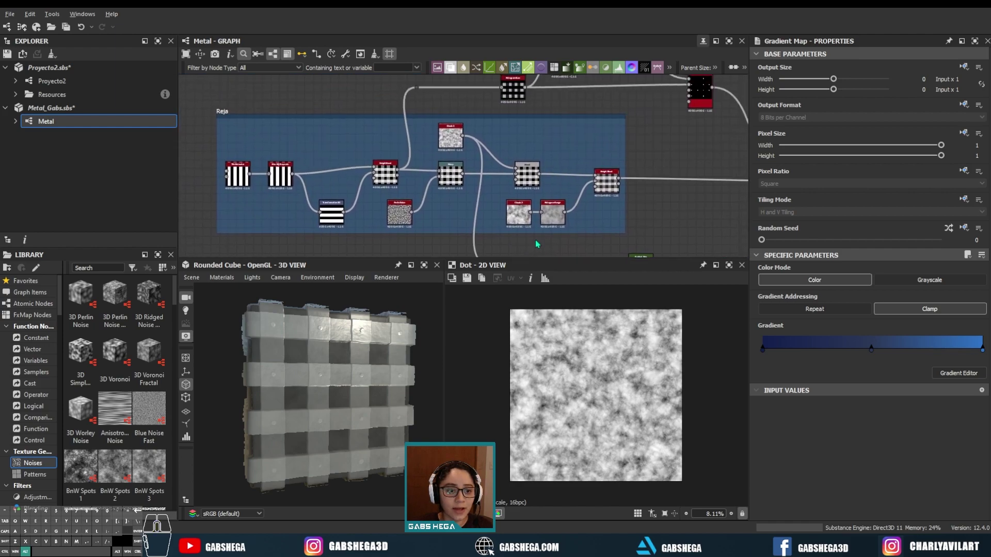
pyautogui.moveTo(490, 197); pyautogui.dragTo(349, 119, button='middle')
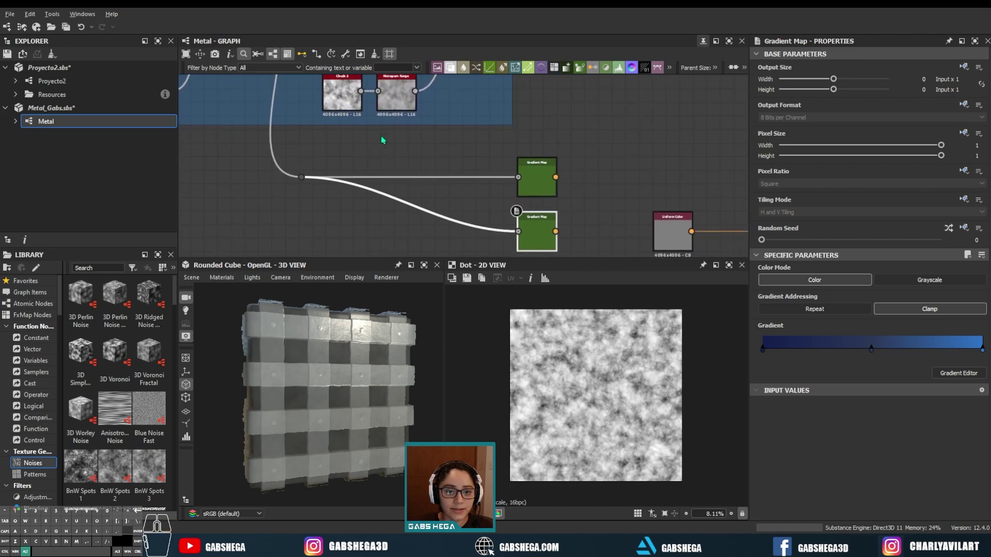
pyautogui.moveTo(345, 89); pyautogui.dragTo(479, 209)
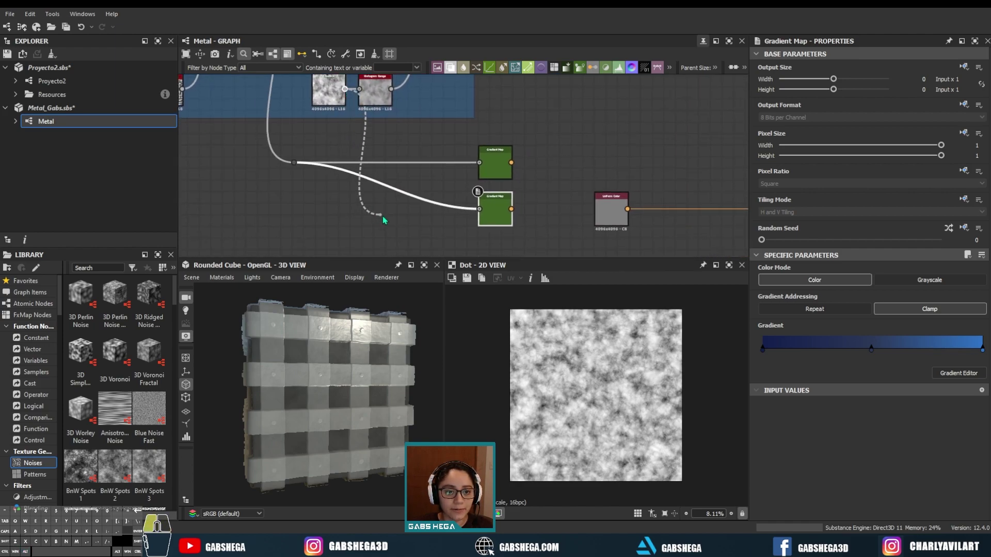
pyautogui.doubleClick(499, 217)
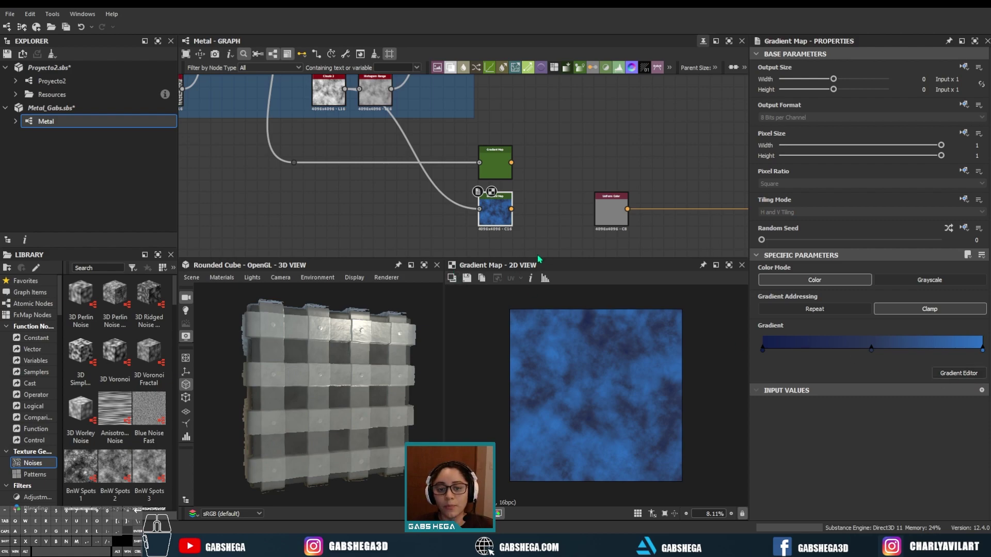
# Shift all three keys of the duplicated Gradient Map toward cyan for teal-blue clouds.
pyautogui.click(954, 379)
pyautogui.click(31, 166)
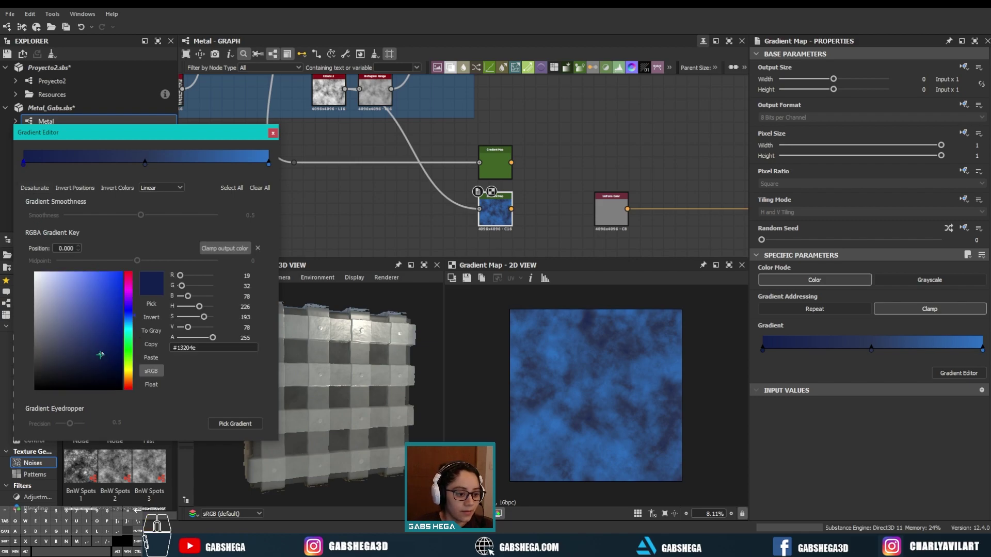
pyautogui.click(130, 321)
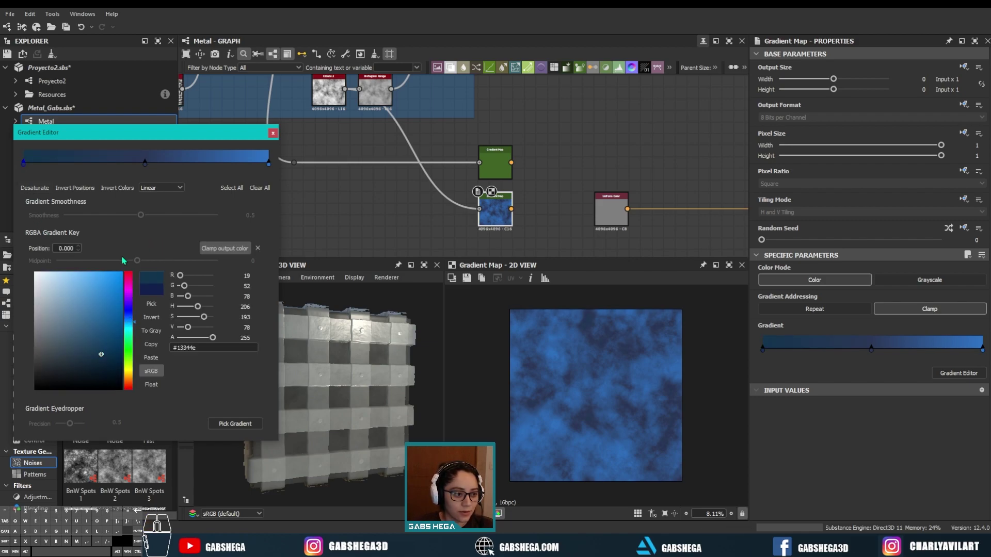
pyautogui.click(145, 164)
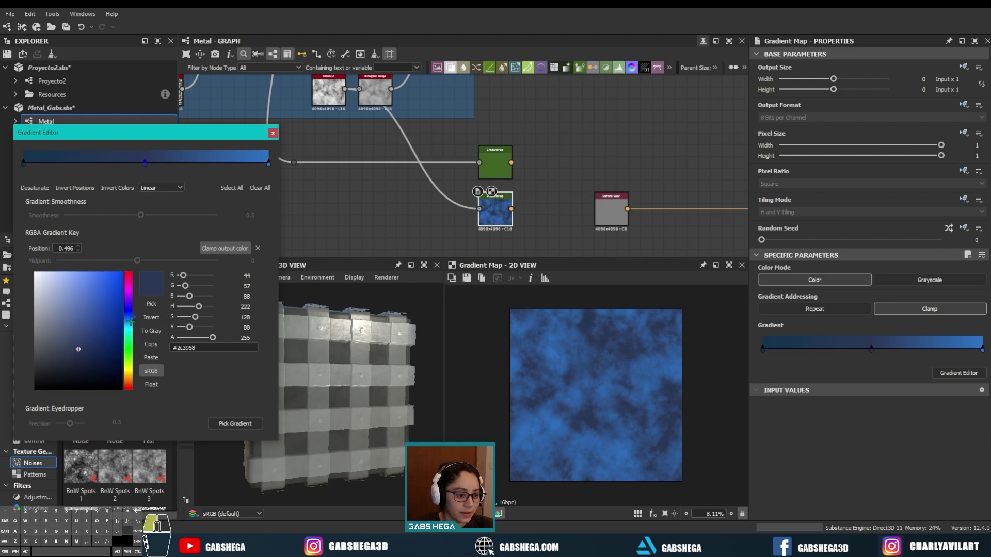
pyautogui.click(130, 321)
pyautogui.click(269, 164)
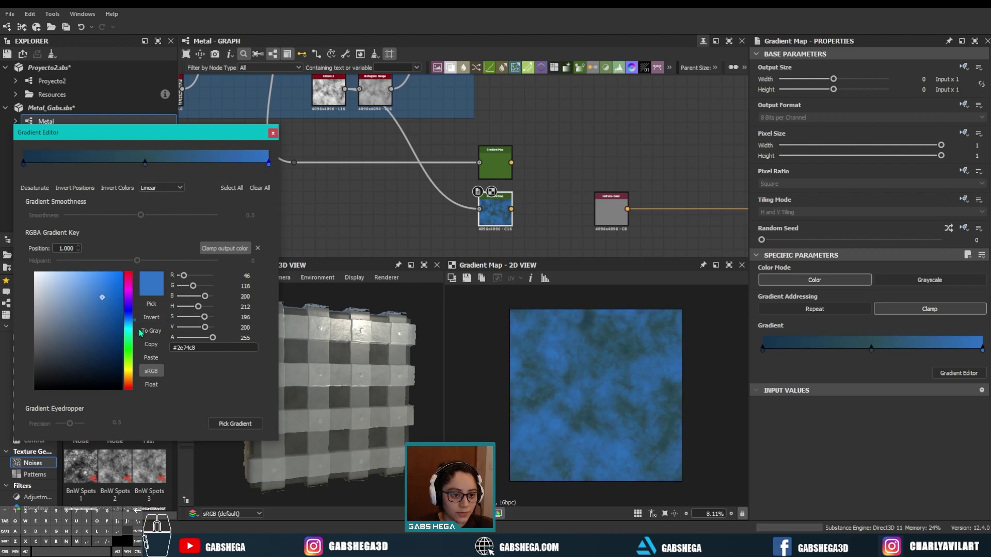
pyautogui.click(131, 326)
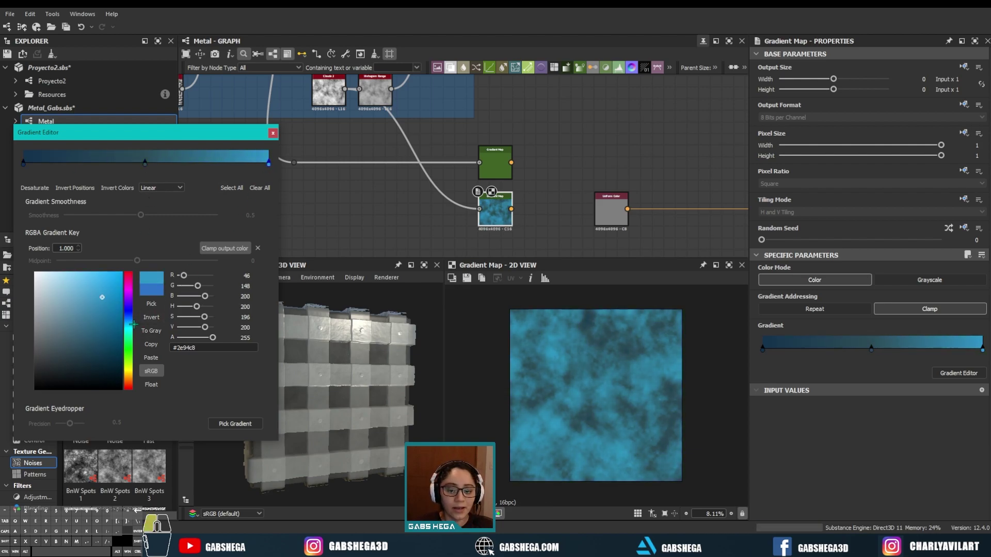
pyautogui.click(272, 133)
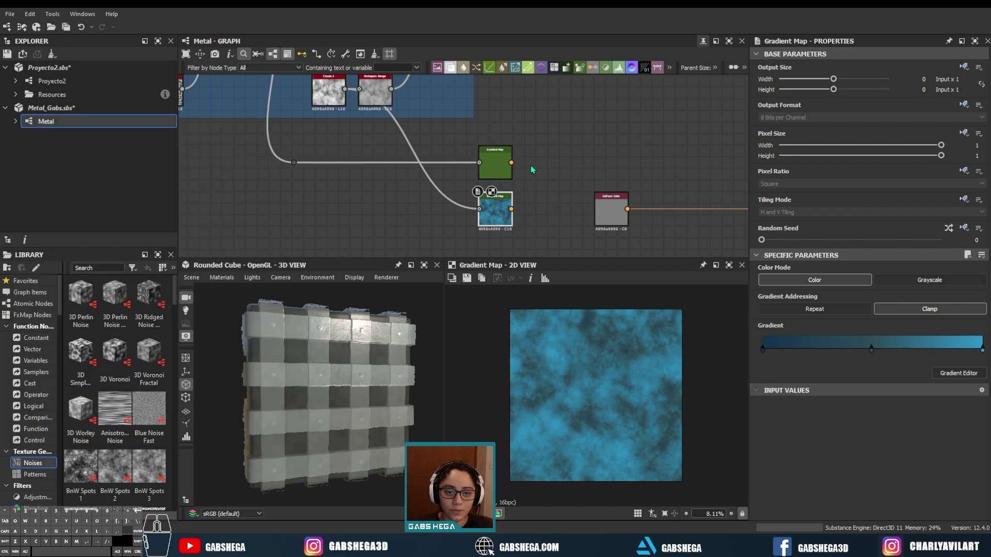
pyautogui.moveTo(578, 188); pyautogui.dragTo(474, 189, button='middle')
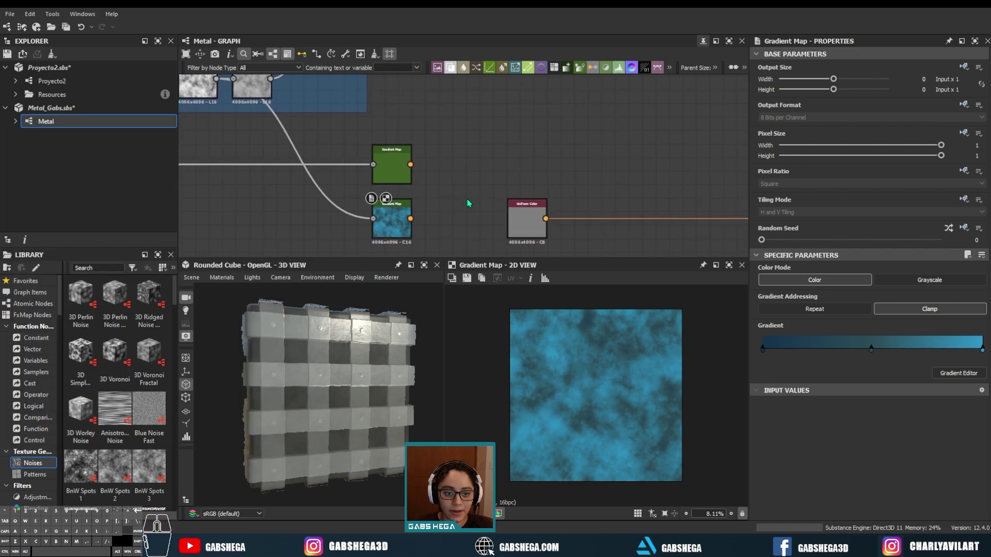
# Add a Blend node from the node search using 'blend'.
pyautogui.press('space')
pyautogui.write('blend')
pyautogui.press('Return')
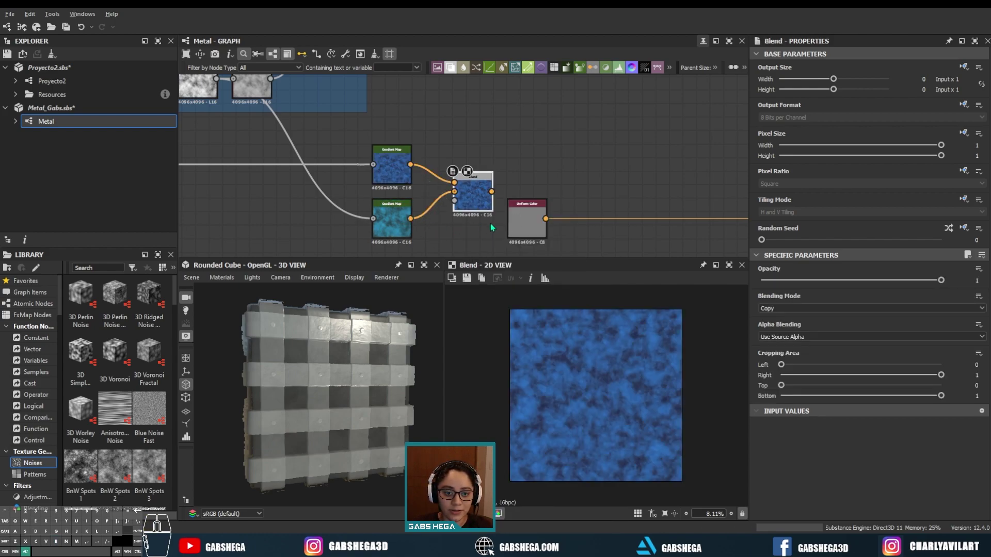
pyautogui.scroll(-4, 492, 227)
pyautogui.moveTo(491, 227); pyautogui.dragTo(547, 260, button='middle')
# Wire the mask output from the upper graph into the Blend node.
pyautogui.moveTo(431, 186)
pyautogui.mouseDown(button='middle')
pyautogui.moveTo(400, 183)
pyautogui.moveTo(400, 136)
pyautogui.mouseUp(button='middle')
pyautogui.scroll(3, 405, 136)
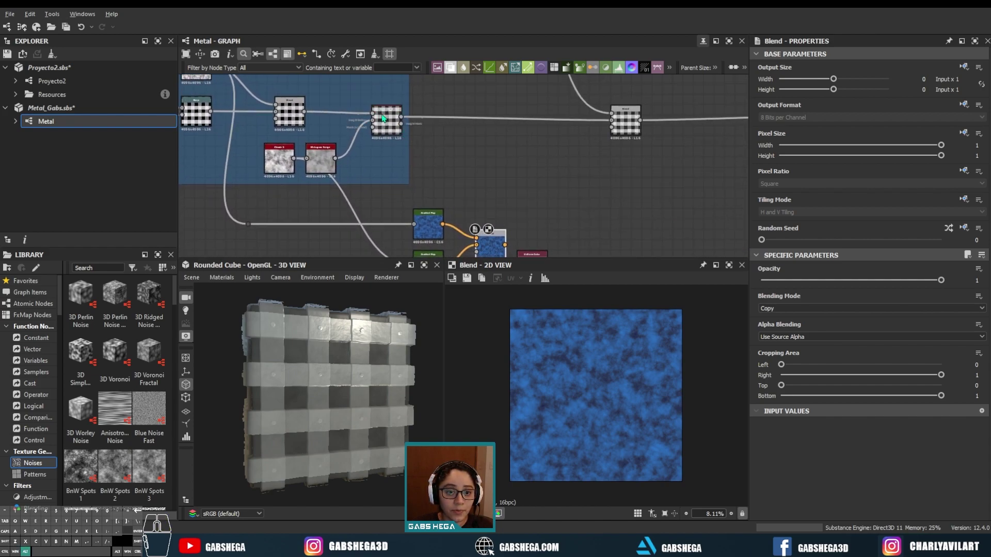
pyautogui.scroll(2, 383, 118)
pyautogui.scroll(-1, 376, 112)
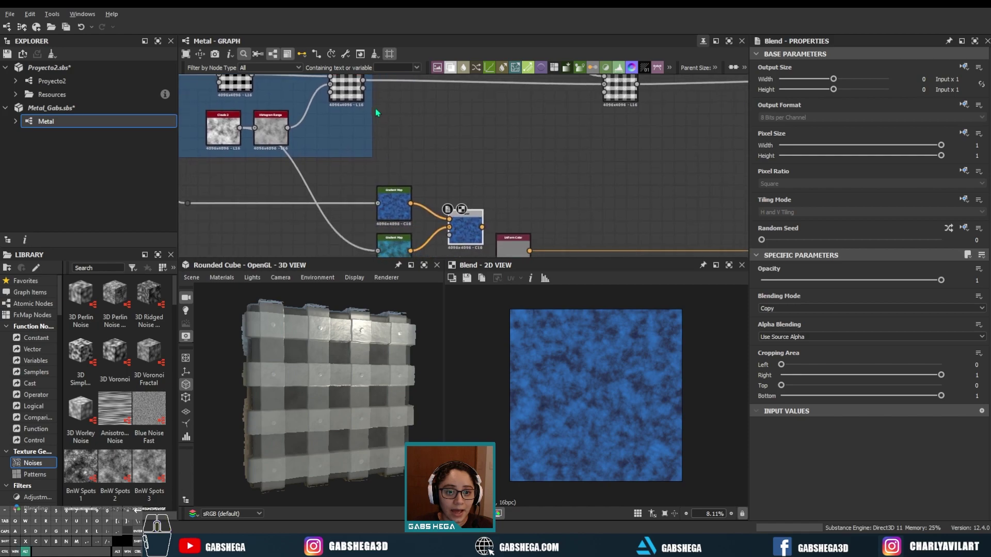
pyautogui.moveTo(416, 109); pyautogui.dragTo(449, 235)
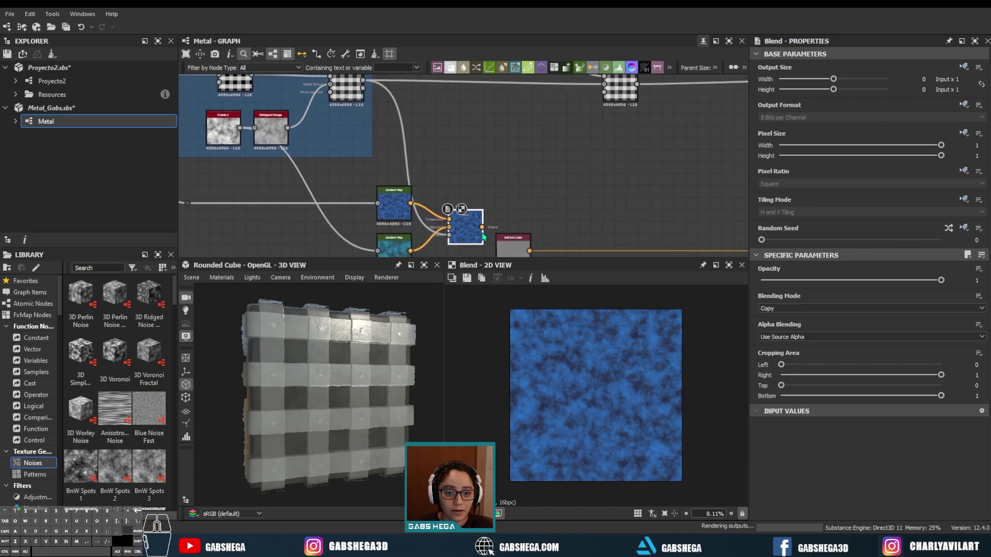
pyautogui.scroll(2, 567, 344)
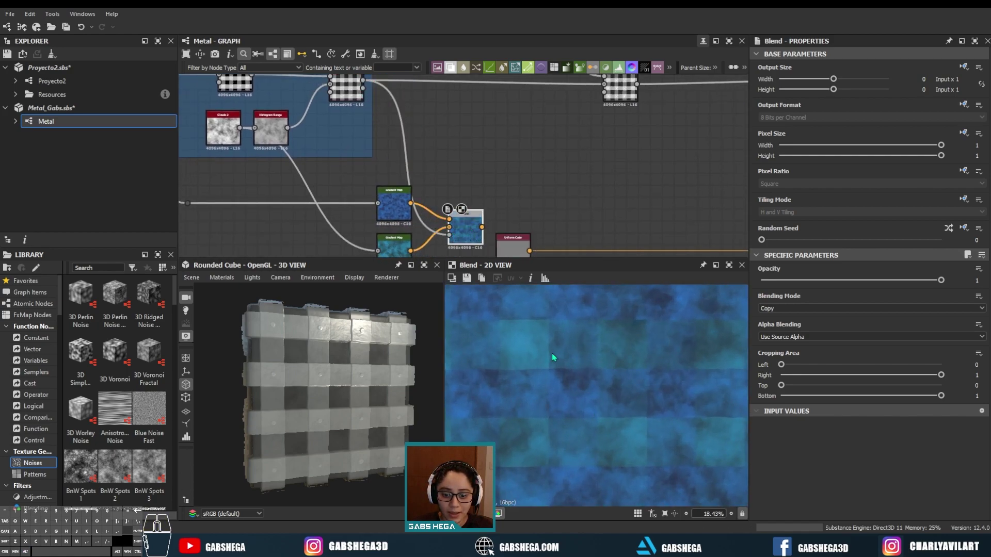
pyautogui.scroll(-1, 487, 163)
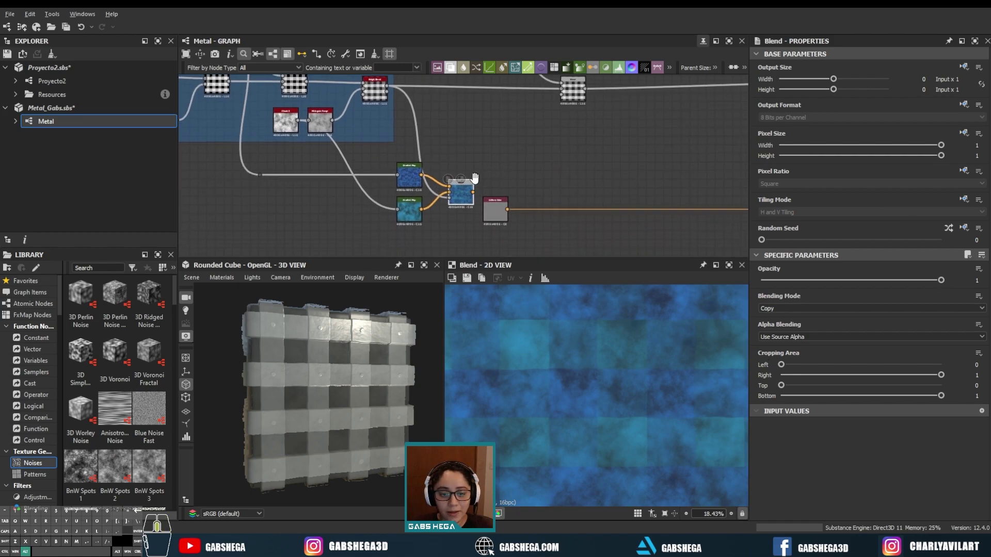
pyautogui.moveTo(464, 196); pyautogui.dragTo(444, 180, button='middle')
# Tidy the layout, moving the Uniform Color node and Blend node further right.
pyautogui.moveTo(372, 140); pyautogui.dragTo(416, 209)
pyautogui.click(497, 190)
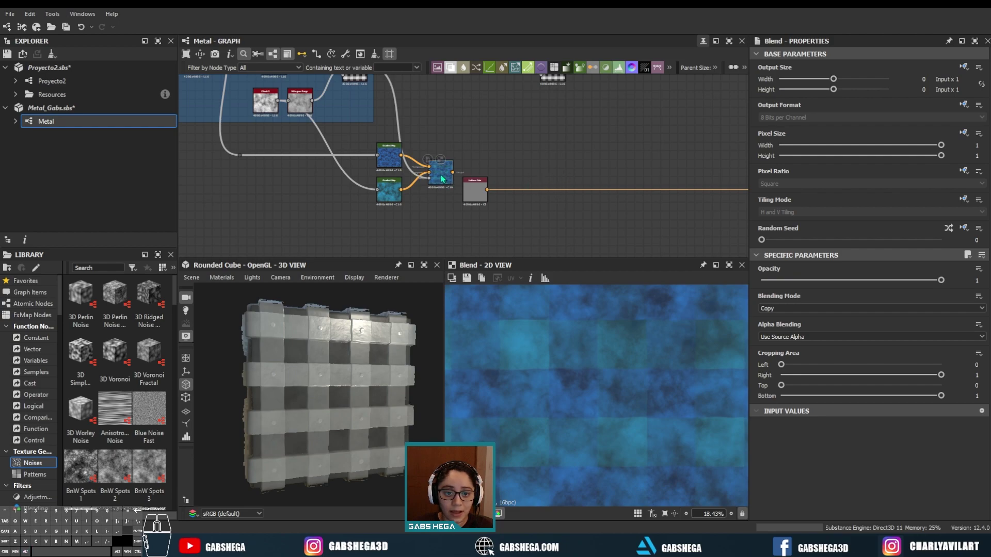
pyautogui.moveTo(441, 175)
pyautogui.mouseDown()
pyautogui.moveTo(450, 192)
pyautogui.moveTo(521, 194)
pyautogui.mouseUp()
pyautogui.moveTo(452, 195); pyautogui.dragTo(470, 195)
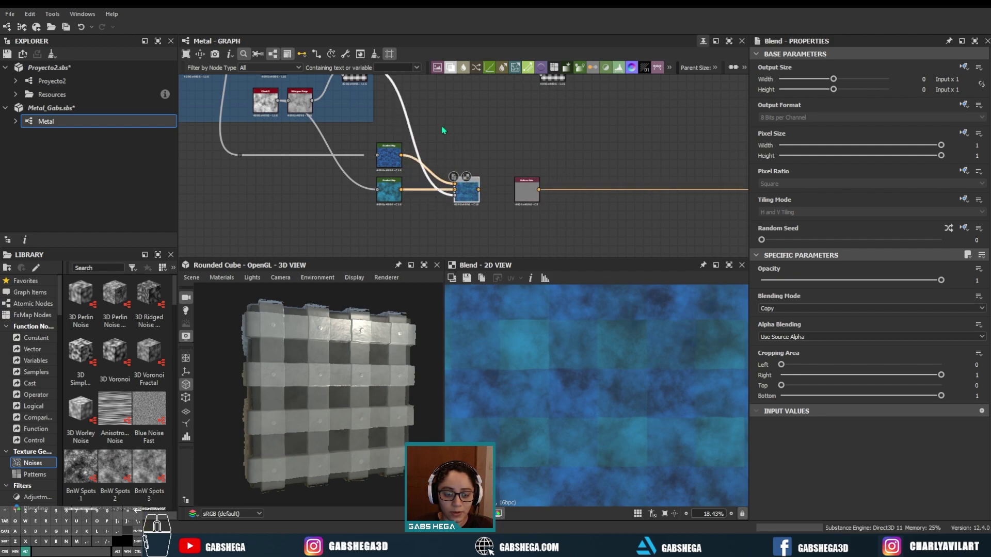
pyautogui.moveTo(431, 84); pyautogui.dragTo(420, 123, button='middle')
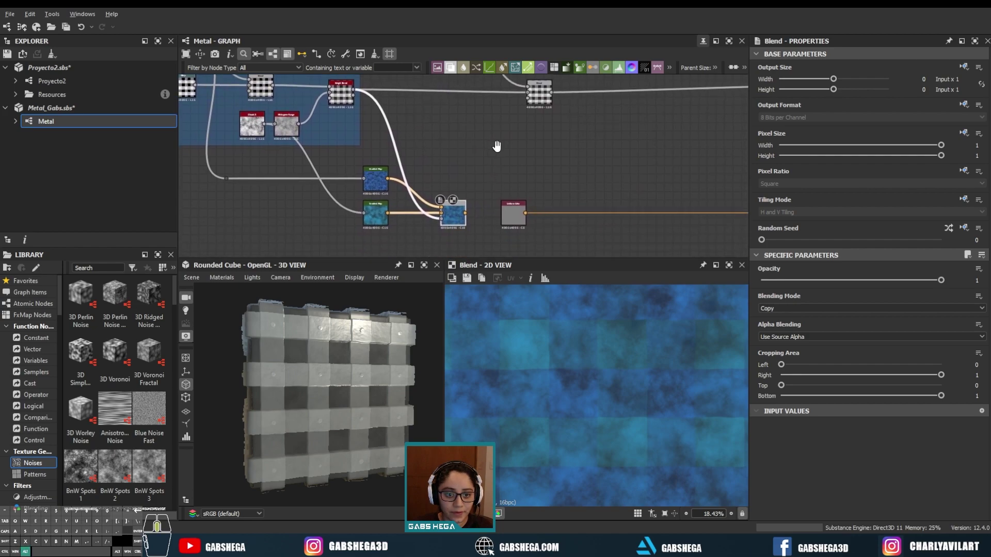
pyautogui.scroll(2, 505, 224)
pyautogui.scroll(1, 509, 198)
# Route the outgoing link from the Blend output and delete the grey Uniform Color node.
pyautogui.keyDown('shift'); pyautogui.moveTo(530, 170); pyautogui.dragTo(407, 212); pyautogui.keyUp('shift')
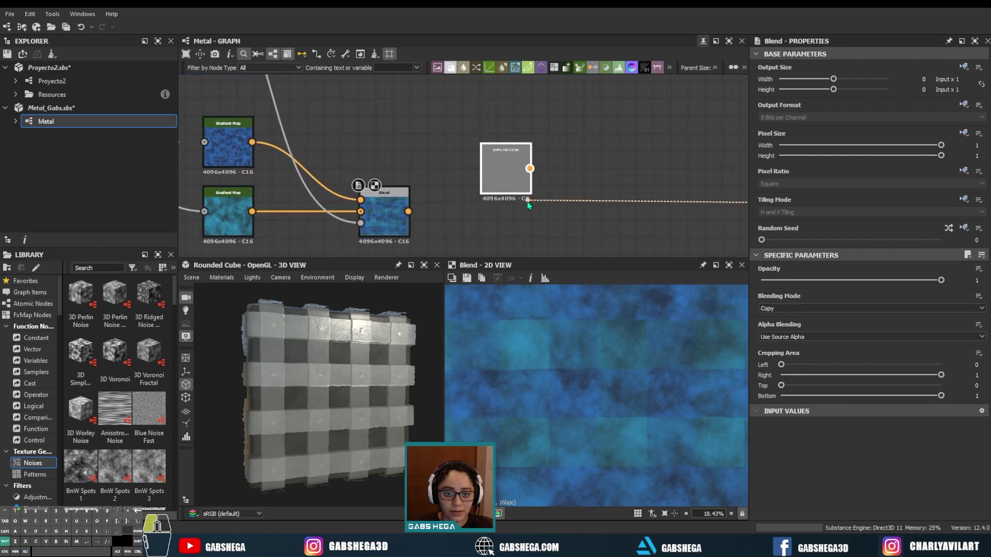
pyautogui.click(483, 192)
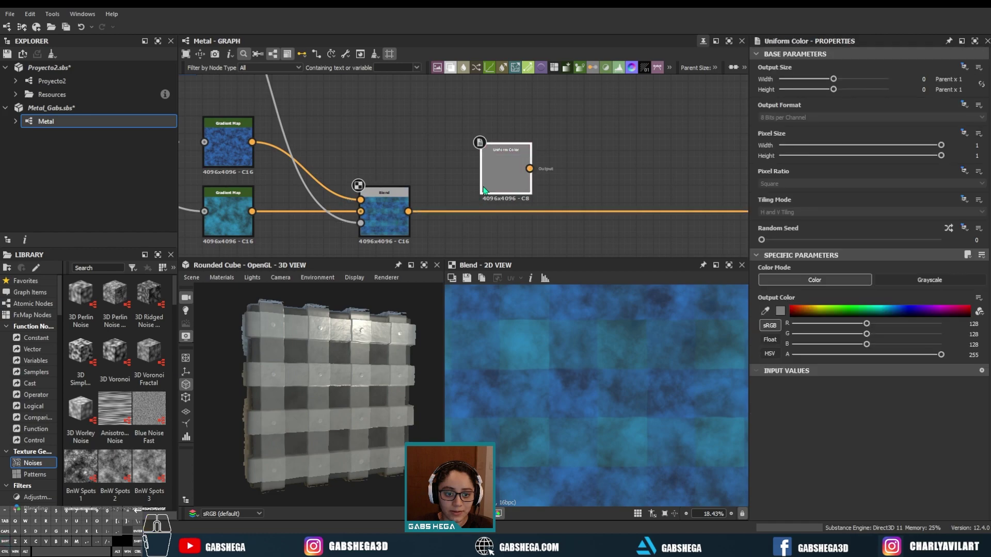
pyautogui.press('Delete')
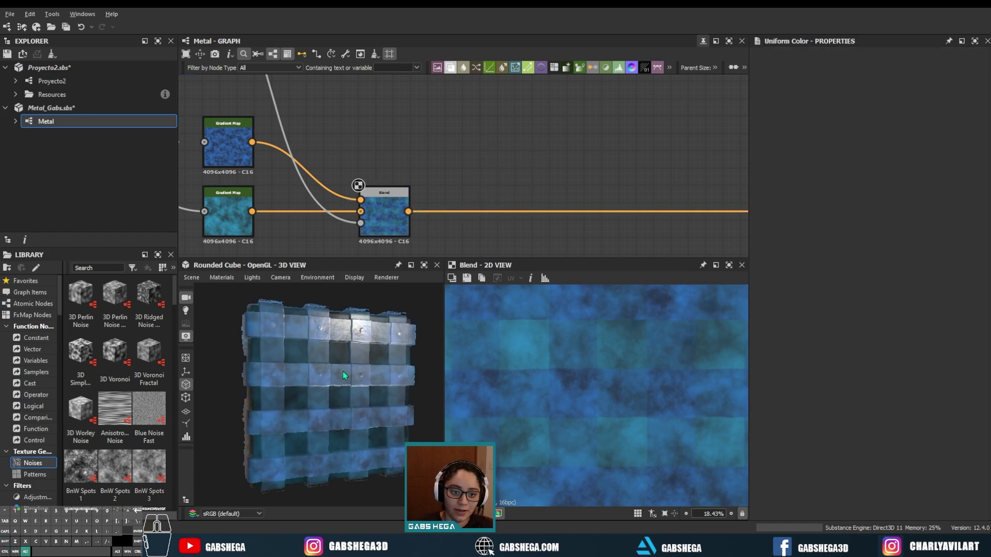
# Orbit the 3D cube to inspect the blended blue-cyan cloud material.
pyautogui.moveTo(342, 370)
pyautogui.keyDown('alt'); pyautogui.mouseDown()
pyautogui.moveTo(363, 382)
pyautogui.moveTo(318, 425)
pyautogui.moveTo(327, 377)
pyautogui.moveTo(349, 350)
pyautogui.mouseUp(); pyautogui.keyUp('alt')
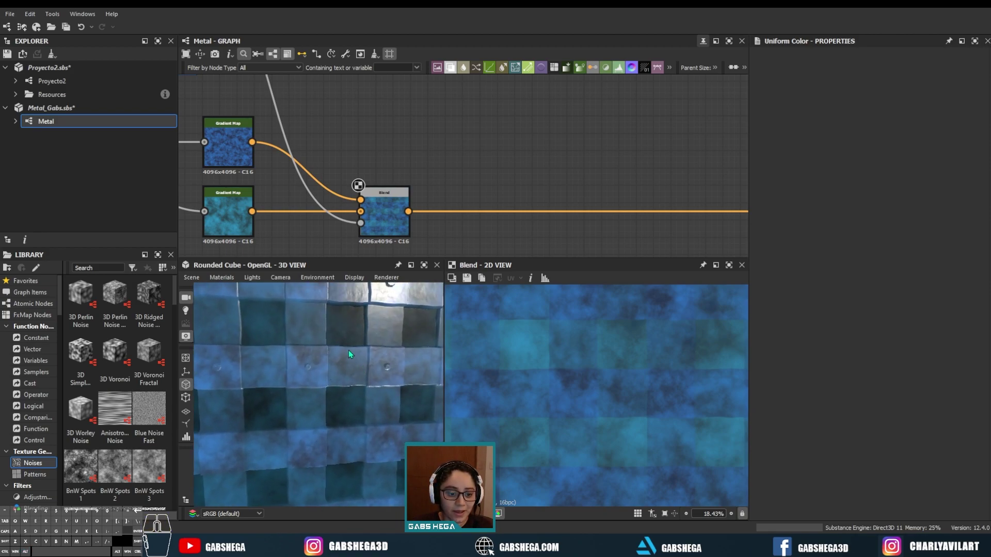
pyautogui.scroll(-1, 444, 199)
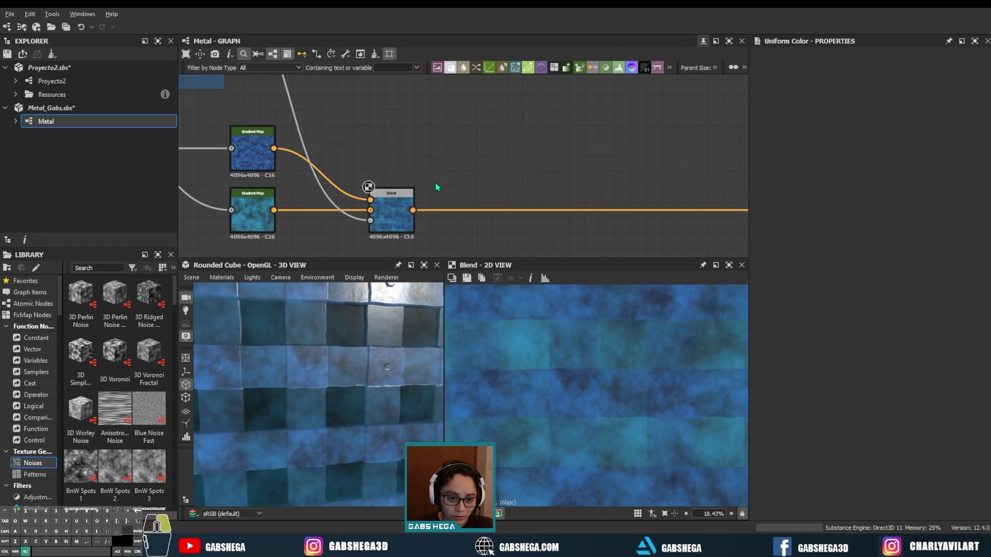
pyautogui.scroll(-2, 436, 189)
pyautogui.moveTo(458, 195)
pyautogui.mouseDown(button='middle')
pyautogui.moveTo(507, 183)
pyautogui.moveTo(443, 156)
pyautogui.mouseUp(button='middle')
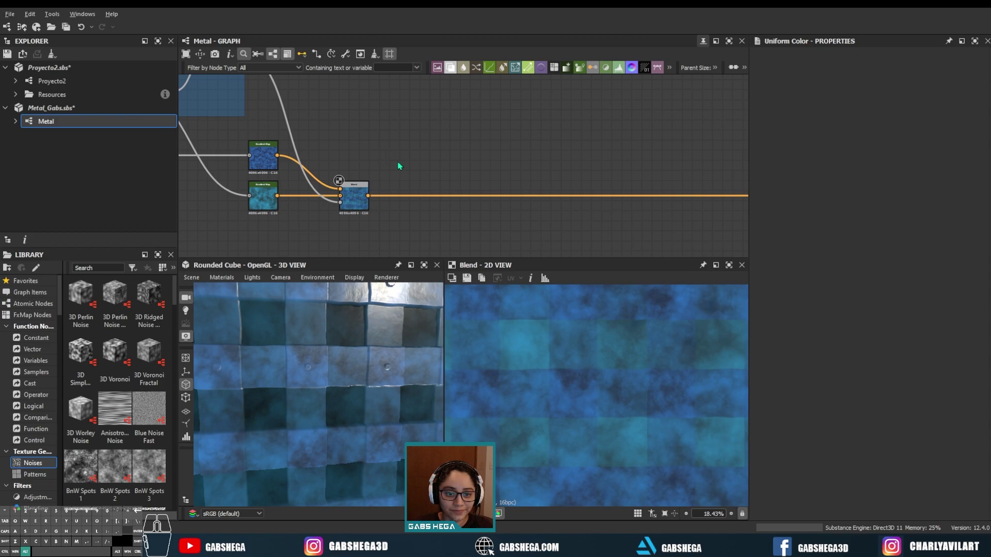
pyautogui.moveTo(353, 341)
pyautogui.keyDown('alt'); pyautogui.mouseDown()
pyautogui.moveTo(330, 348)
pyautogui.moveTo(358, 380)
pyautogui.moveTo(320, 381)
pyautogui.moveTo(323, 369)
pyautogui.moveTo(359, 445)
pyautogui.moveTo(309, 364)
pyautogui.mouseUp(); pyautogui.keyUp('alt')
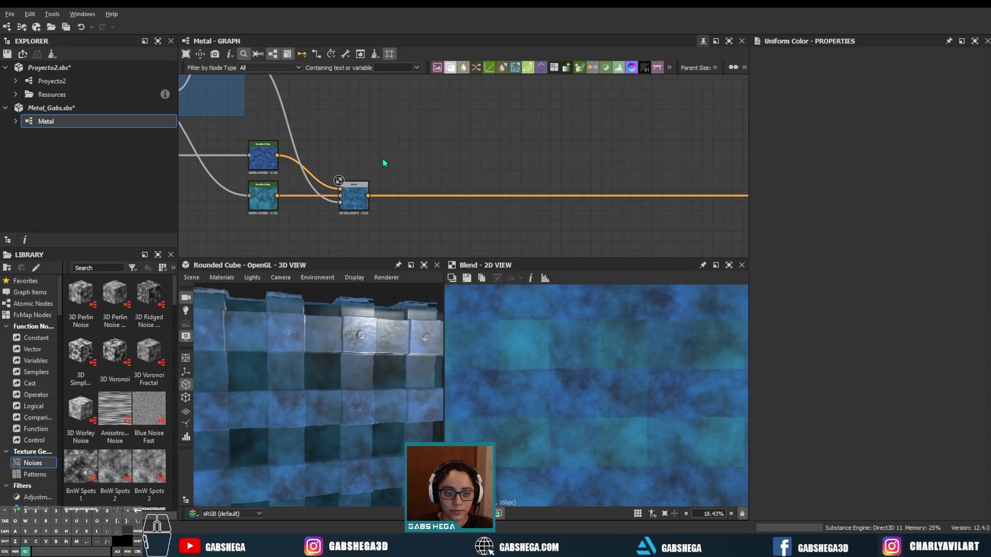
pyautogui.scroll(1, 383, 163)
# Insert a second Blend node after the first and move it right.
pyautogui.moveTo(413, 170); pyautogui.dragTo(361, 172, button='middle')
pyautogui.click(316, 212)
pyautogui.press('space')
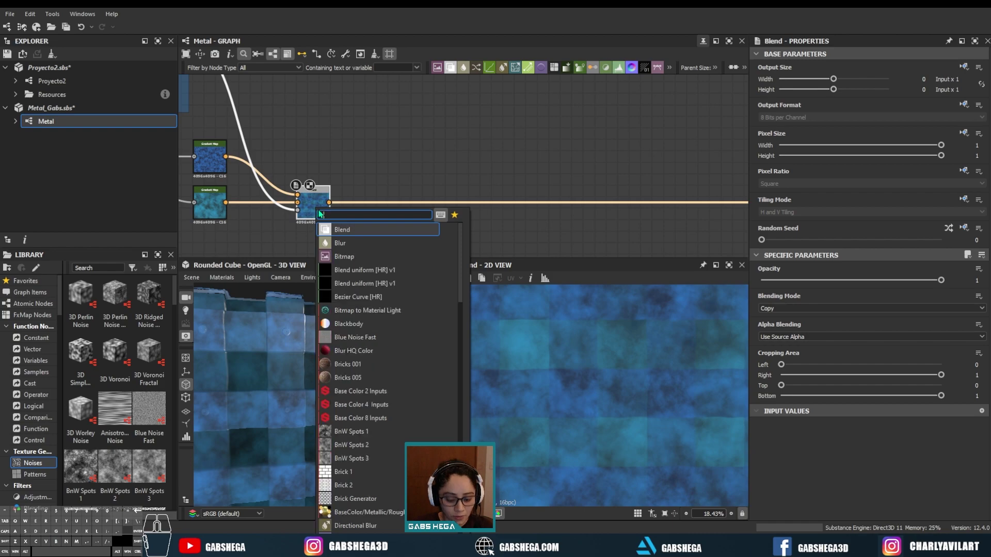
pyautogui.click(351, 230)
pyautogui.moveTo(369, 204); pyautogui.dragTo(427, 204)
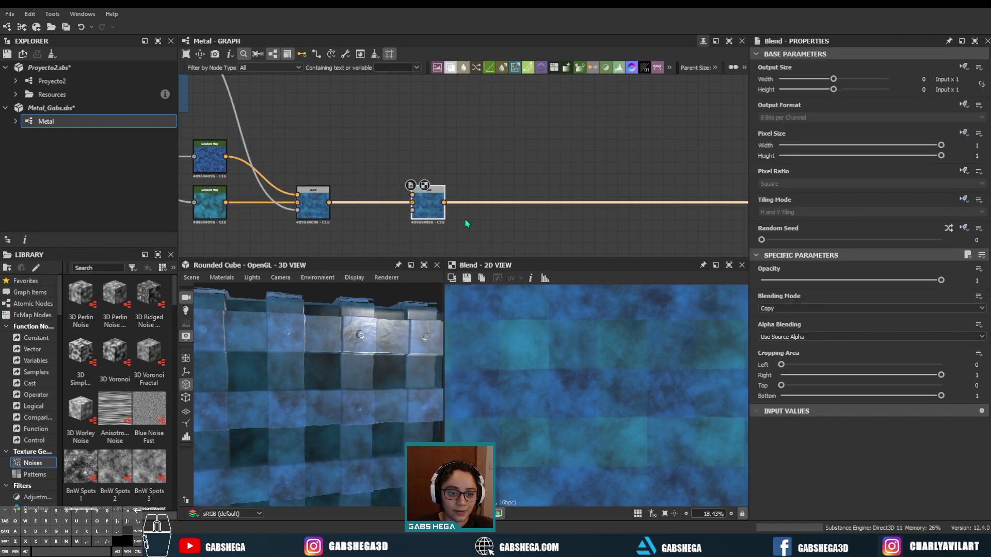
# Add an Ambient Occlusion (HBAO) node by searching 'ao' in empty graph space.
pyautogui.scroll(-2, 467, 224)
pyautogui.moveTo(335, 171)
pyautogui.mouseDown(button='middle')
pyautogui.moveTo(397, 220)
pyautogui.moveTo(394, 162)
pyautogui.moveTo(418, 206)
pyautogui.mouseUp(button='middle')
pyautogui.scroll(1, 383, 206)
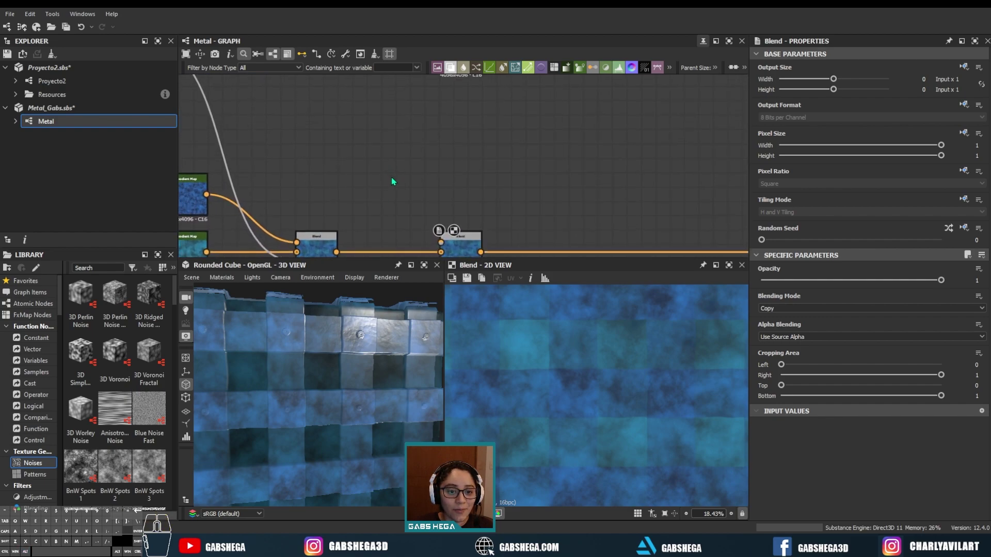
pyautogui.press('space')
pyautogui.write('a')
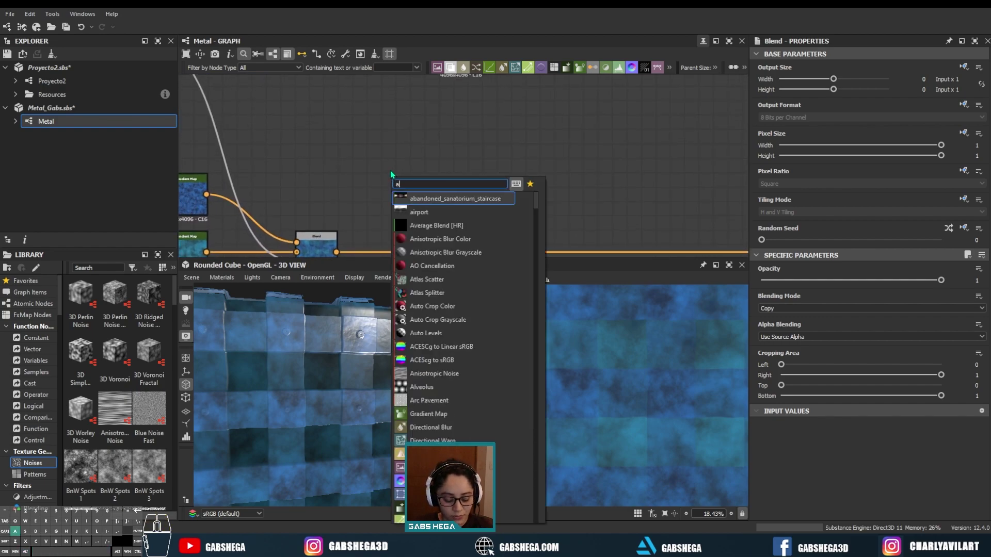
pyautogui.write('o')
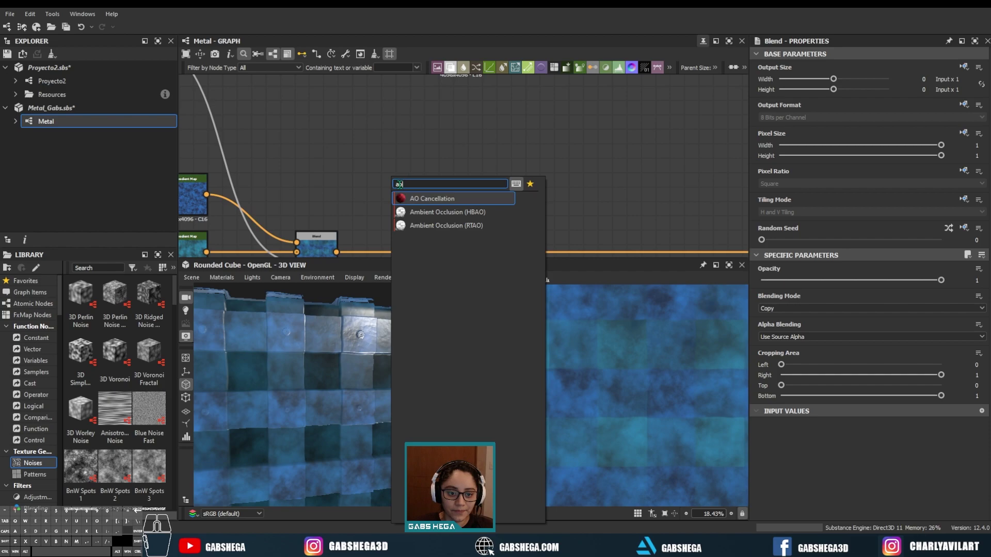
pyautogui.click(473, 216)
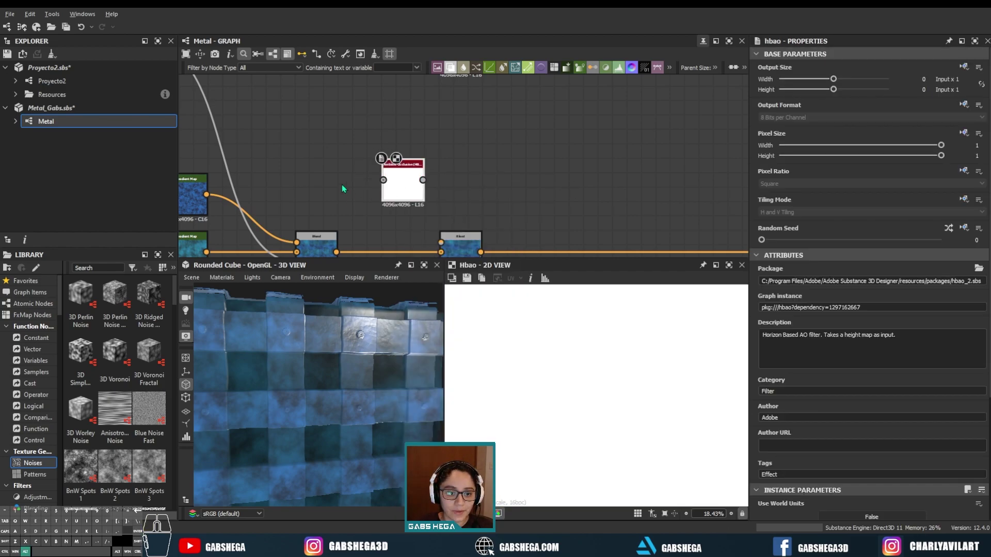
# Add the HBAO ambient occlusion node and connect the height output into it.
pyautogui.press('f')
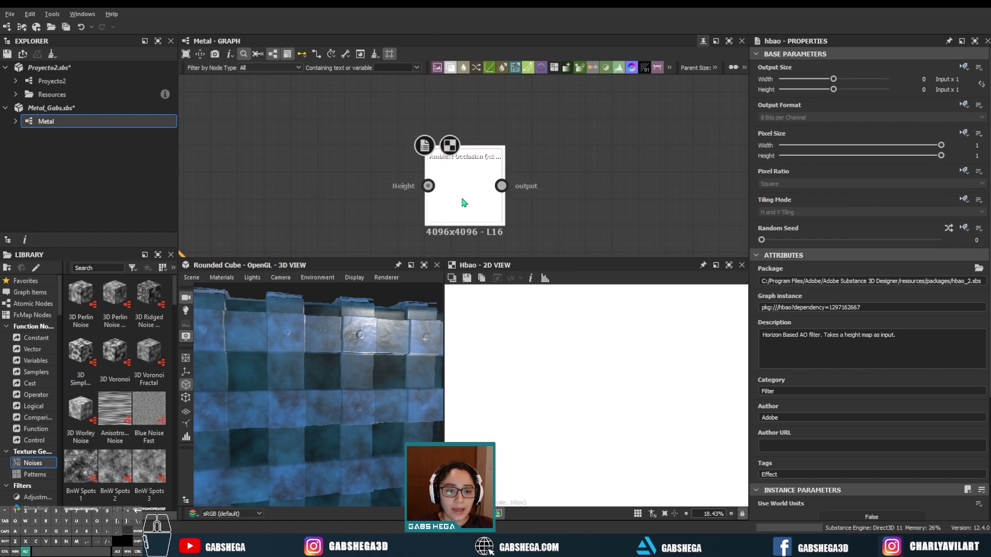
pyautogui.scroll(-5, 463, 203)
pyautogui.moveTo(425, 162)
pyautogui.mouseDown(button='middle')
pyautogui.moveTo(330, 177)
pyautogui.moveTo(393, 171)
pyautogui.mouseUp(button='middle')
pyautogui.scroll(2, 330, 177)
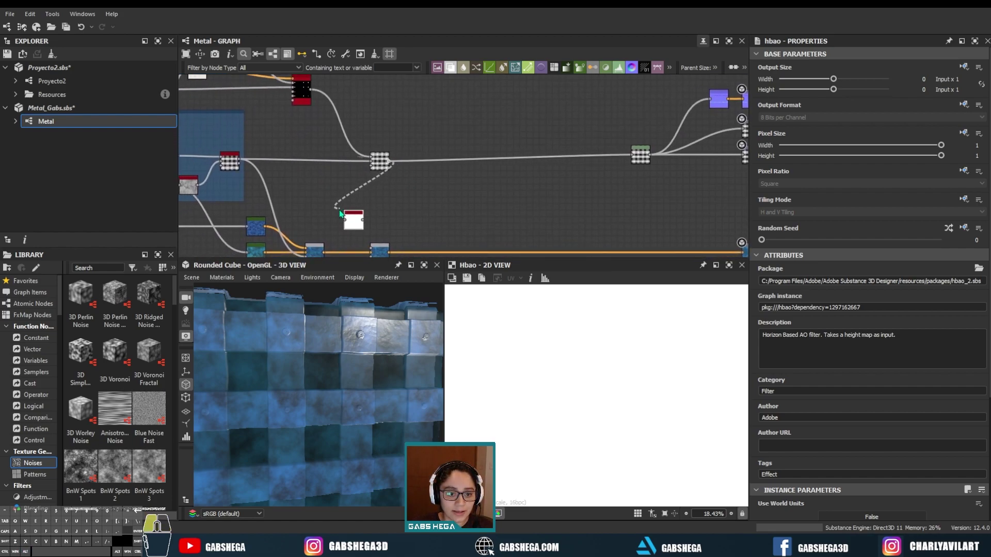
pyautogui.moveTo(340, 213); pyautogui.dragTo(344, 214)
pyautogui.moveTo(344, 214); pyautogui.dragTo(347, 162, button='middle')
# Shift the blue Blend node and the HBAO node to the right to make room.
pyautogui.moveTo(392, 205); pyautogui.dragTo(463, 207)
pyautogui.moveTo(361, 171); pyautogui.dragTo(413, 174)
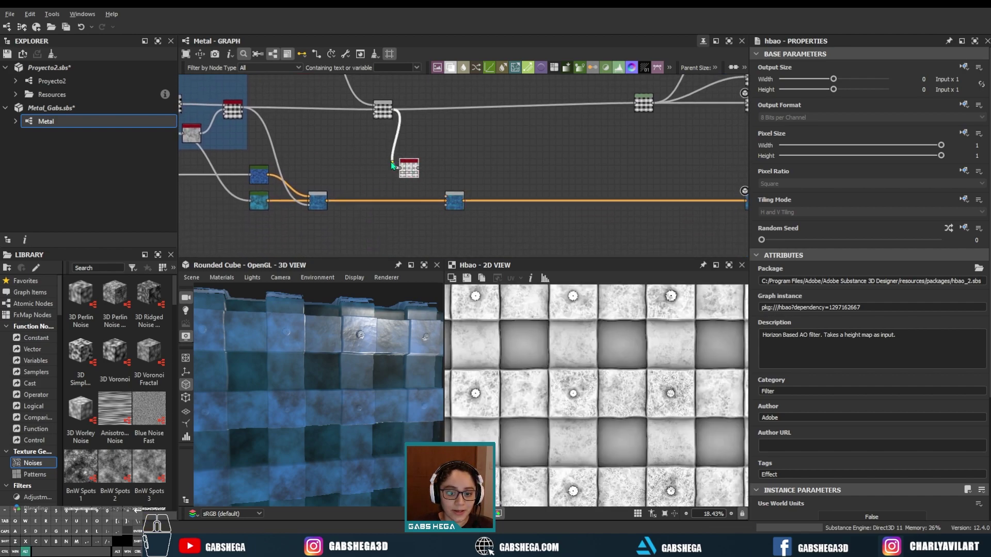
pyautogui.scroll(4, 392, 165)
pyautogui.moveTo(414, 172); pyautogui.dragTo(381, 188, button='middle')
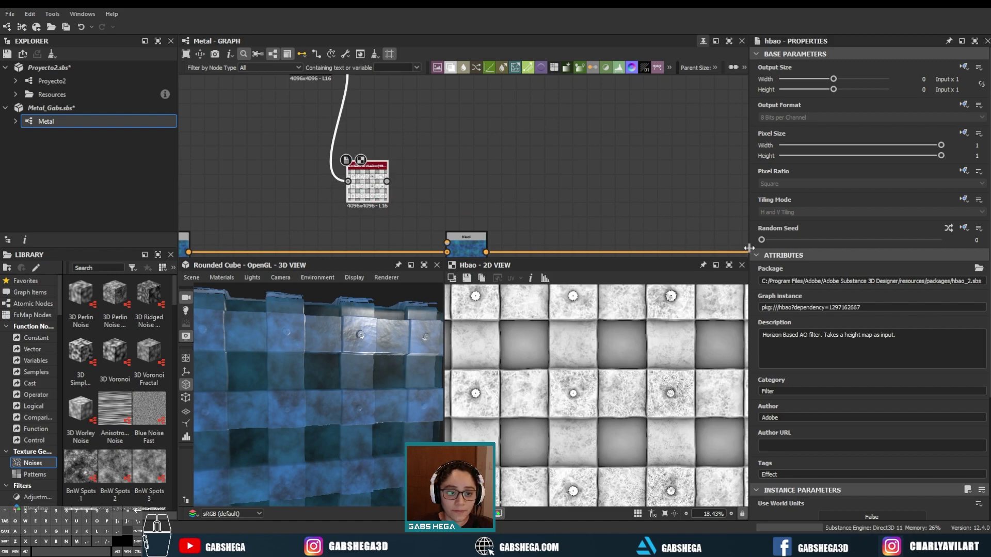
pyautogui.scroll(-3, 800, 362)
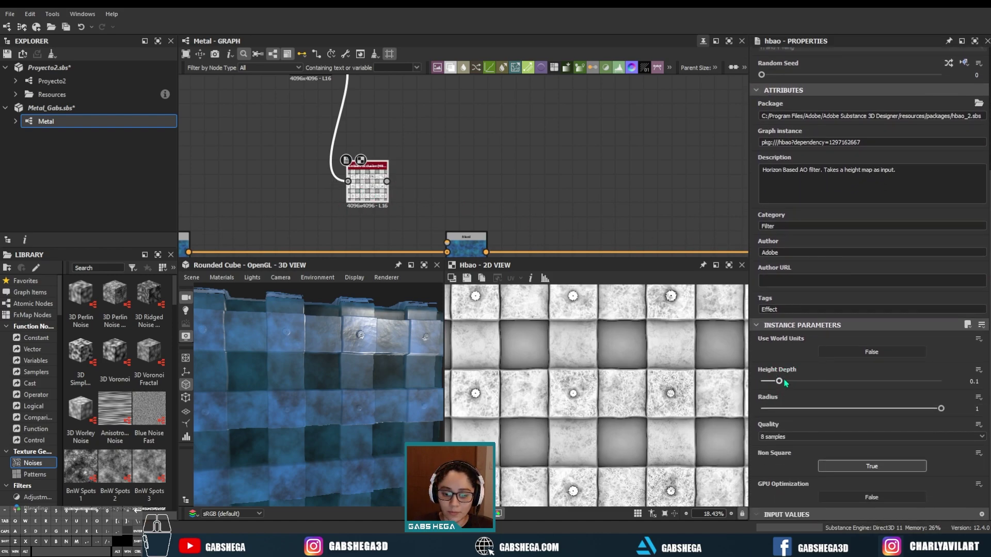
# Raise the HBAO Height Depth from 0.1 to about 0.44.
pyautogui.moveTo(780, 381); pyautogui.dragTo(815, 381)
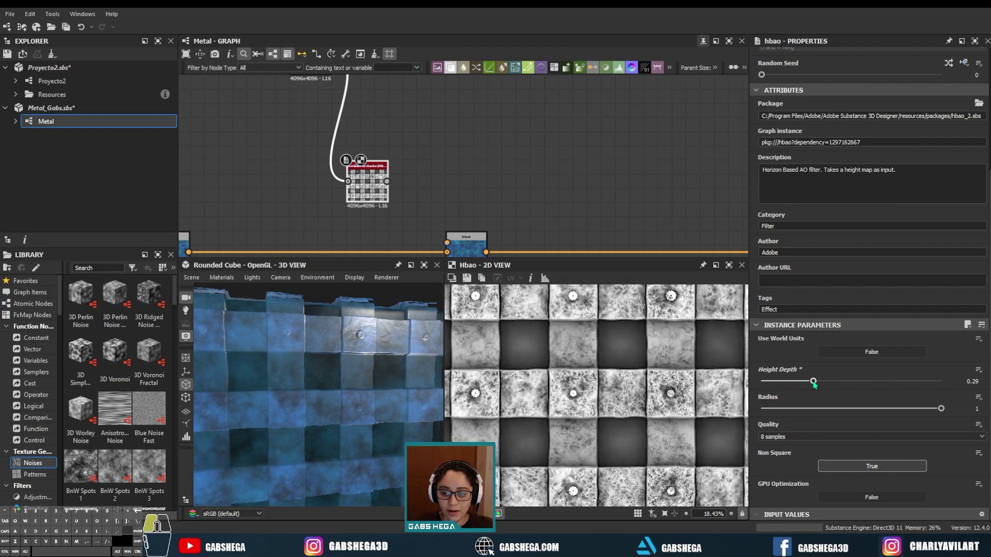
pyautogui.moveTo(812, 381); pyautogui.dragTo(826, 381)
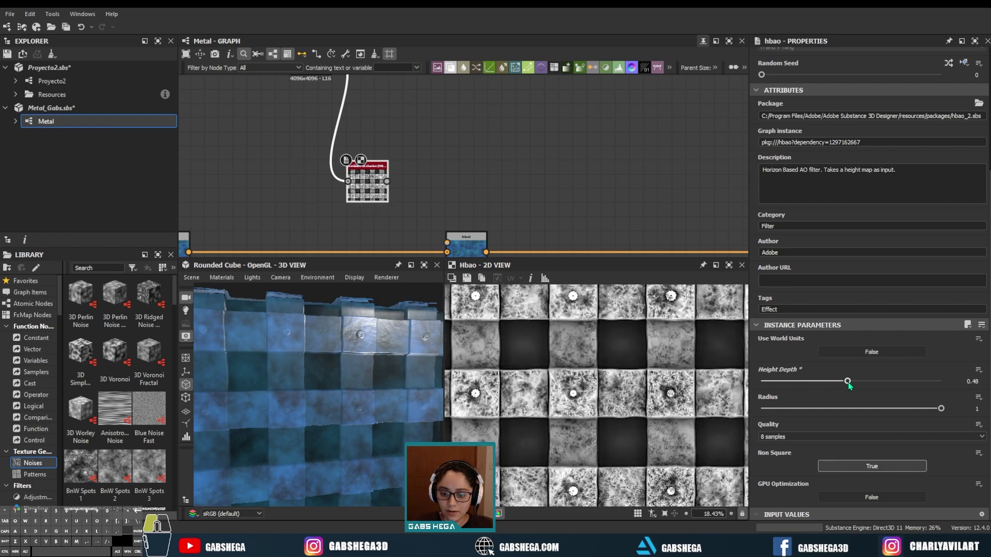
pyautogui.moveTo(446, 170); pyautogui.dragTo(432, 151, button='middle')
pyautogui.click(457, 162)
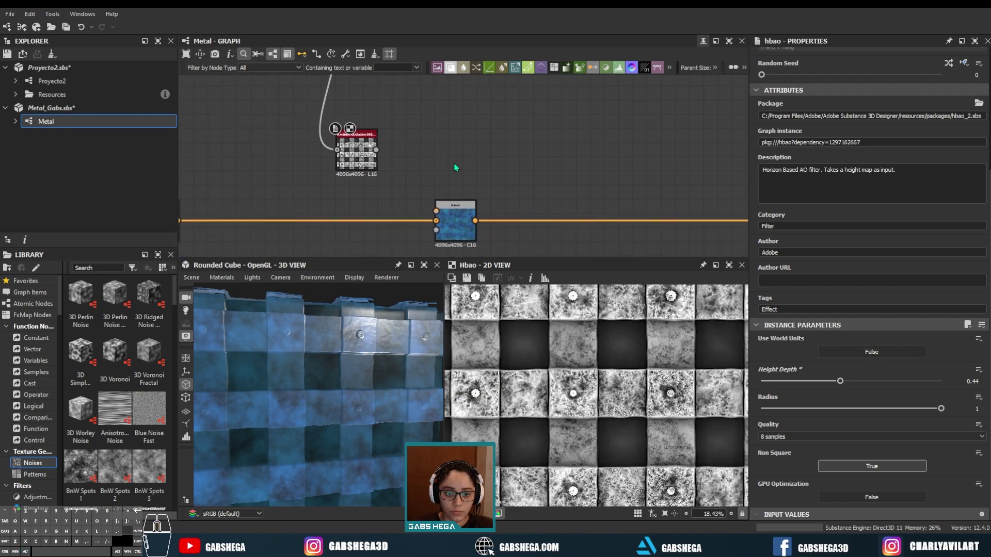
# Add an Invert Grayscale node beside the ambient occlusion node.
pyautogui.press('space')
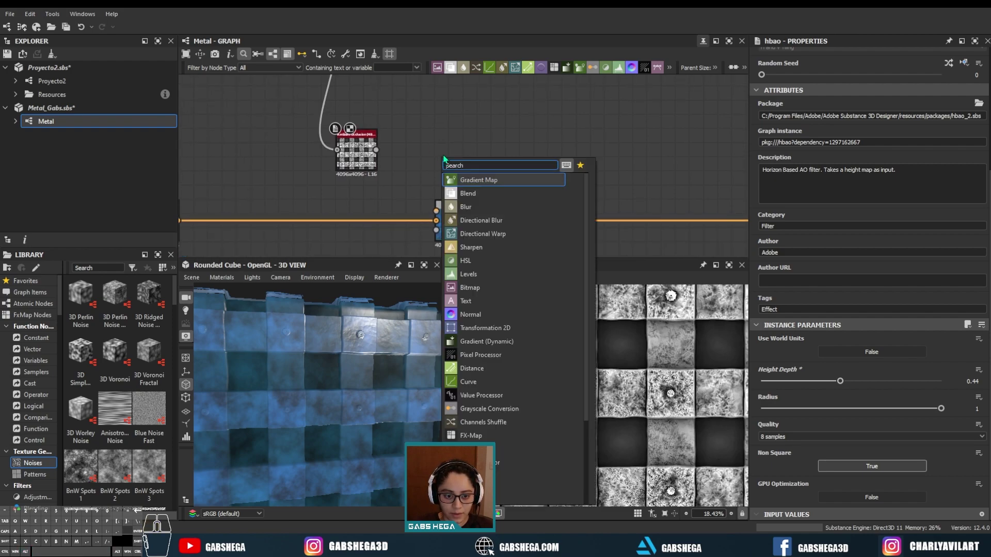
pyautogui.write('inv')
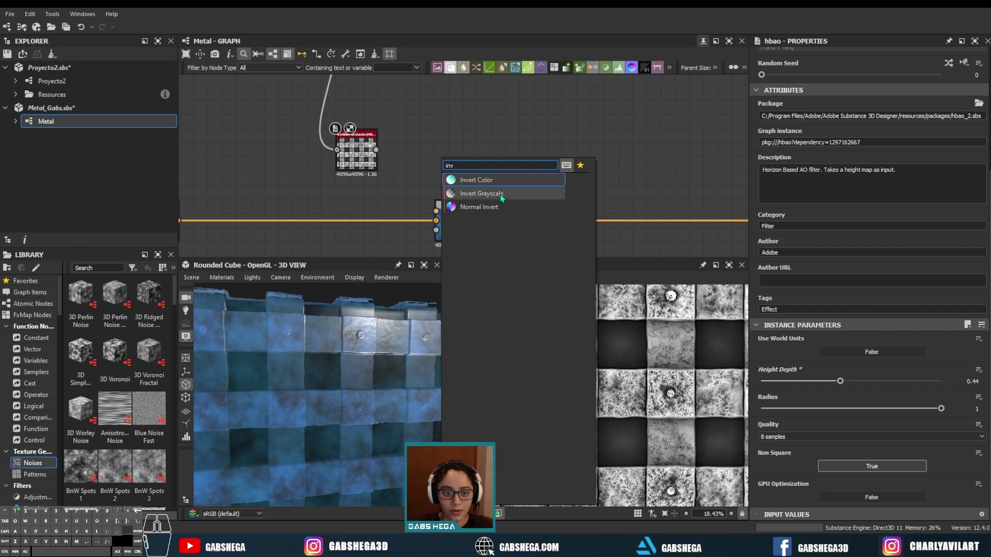
pyautogui.click(500, 194)
pyautogui.moveTo(445, 170); pyautogui.dragTo(419, 160)
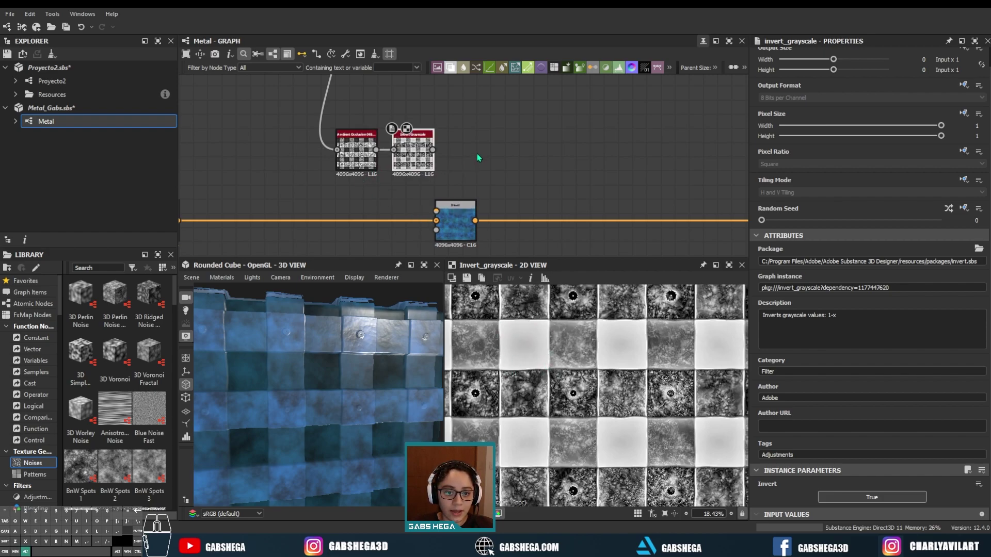
# Move the occlusion and Invert Grayscale nodes below the orange Blend link.
pyautogui.scroll(-2, 477, 157)
pyautogui.moveTo(455, 209); pyautogui.dragTo(478, 209)
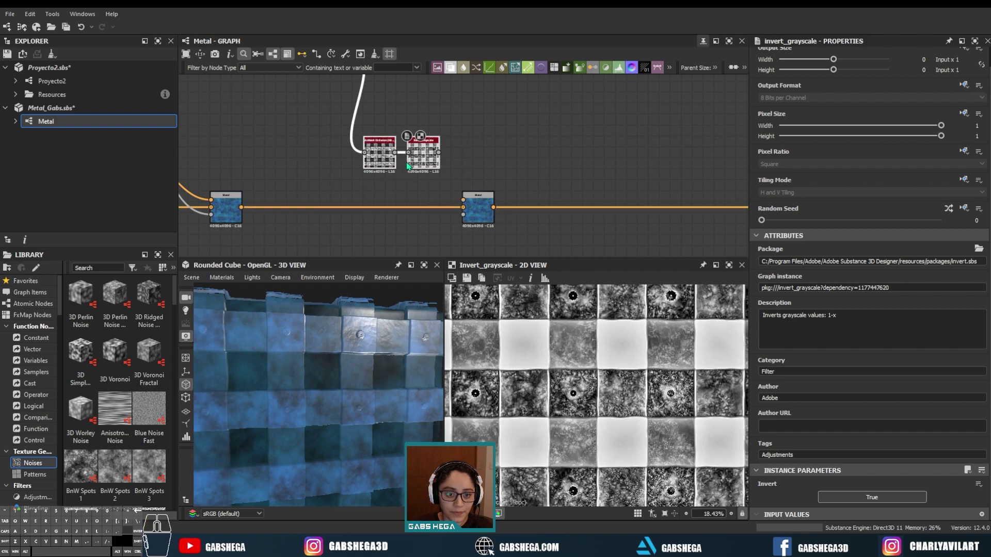
pyautogui.moveTo(441, 189); pyautogui.dragTo(433, 161, button='middle')
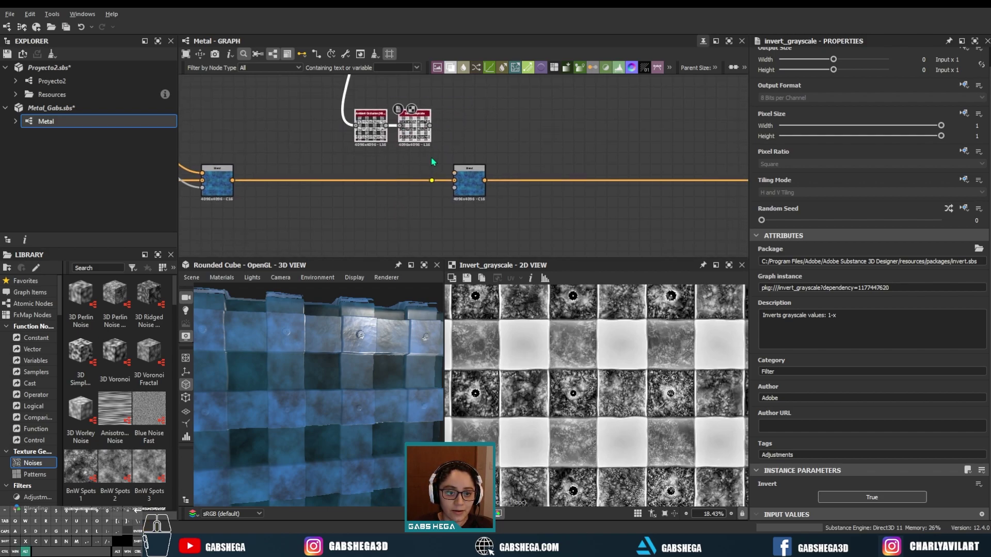
pyautogui.moveTo(414, 127); pyautogui.dragTo(426, 222)
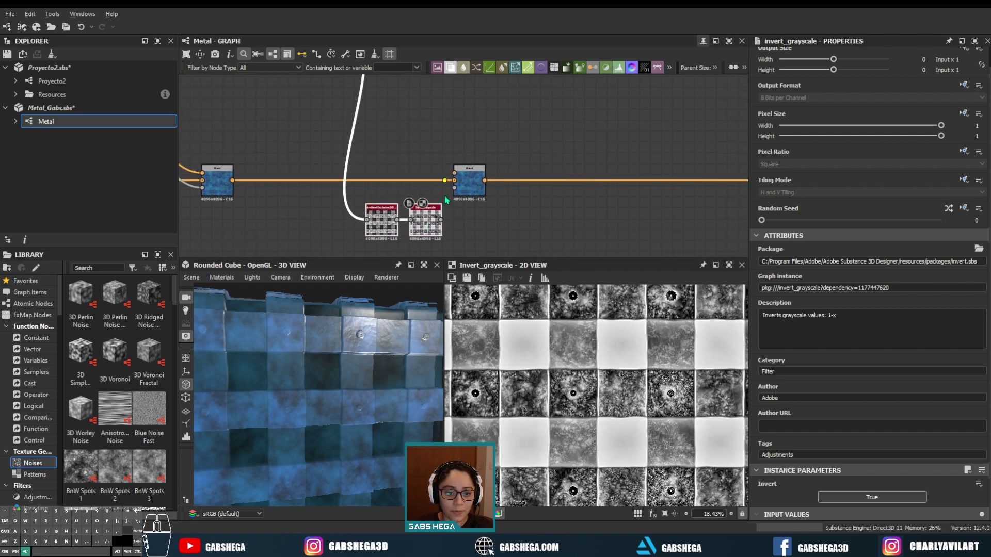
pyautogui.scroll(3, 428, 210)
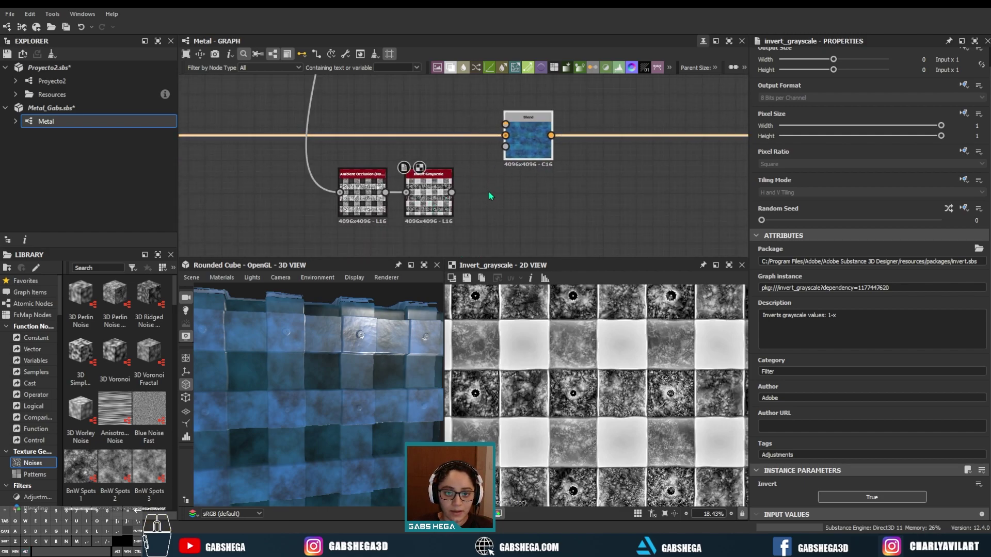
pyautogui.moveTo(439, 101); pyautogui.dragTo(447, 160, button='middle')
# Add a Uniform Color node to the graph and view the whole cube preview.
pyautogui.press('space')
pyautogui.write('ti')
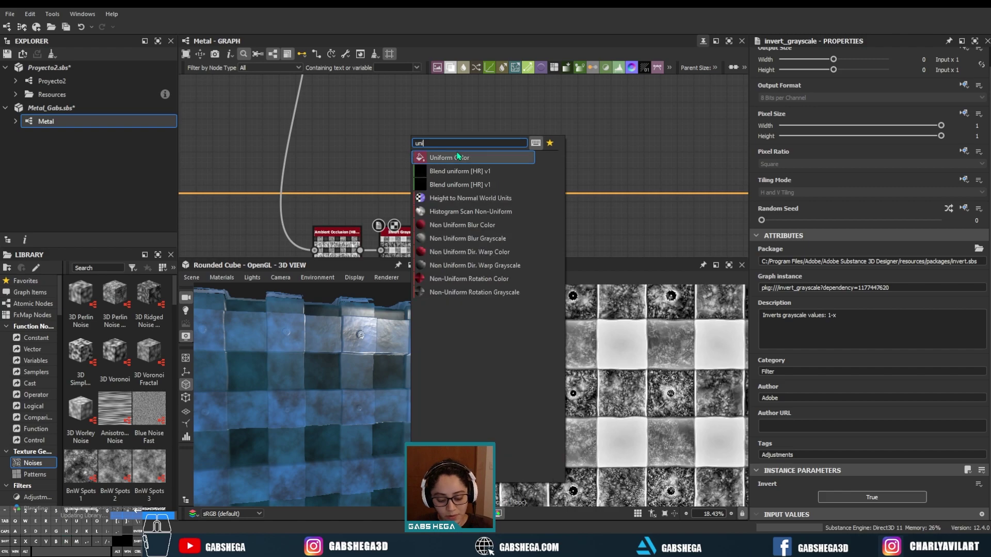
pyautogui.press('Escape')
pyautogui.click(450, 67)
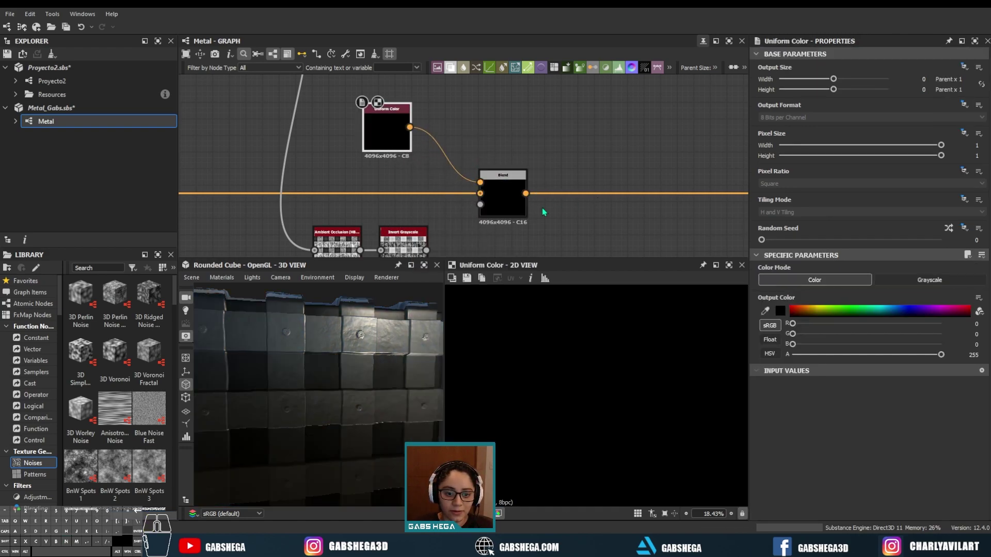
pyautogui.scroll(-5, 325, 428)
pyautogui.moveTo(332, 387); pyautogui.dragTo(348, 387)
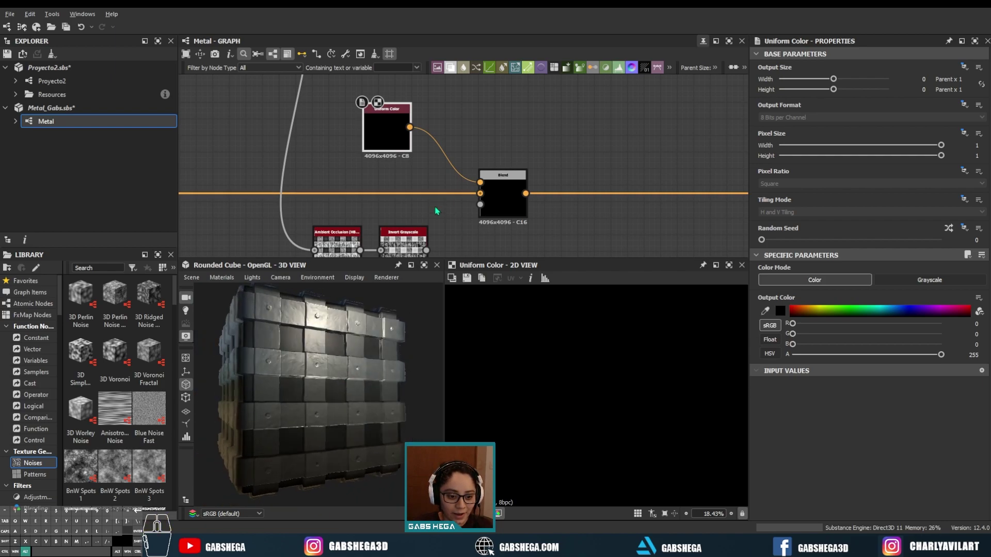
pyautogui.moveTo(443, 206); pyautogui.dragTo(463, 225, button='middle')
pyautogui.scroll(2, 440, 223)
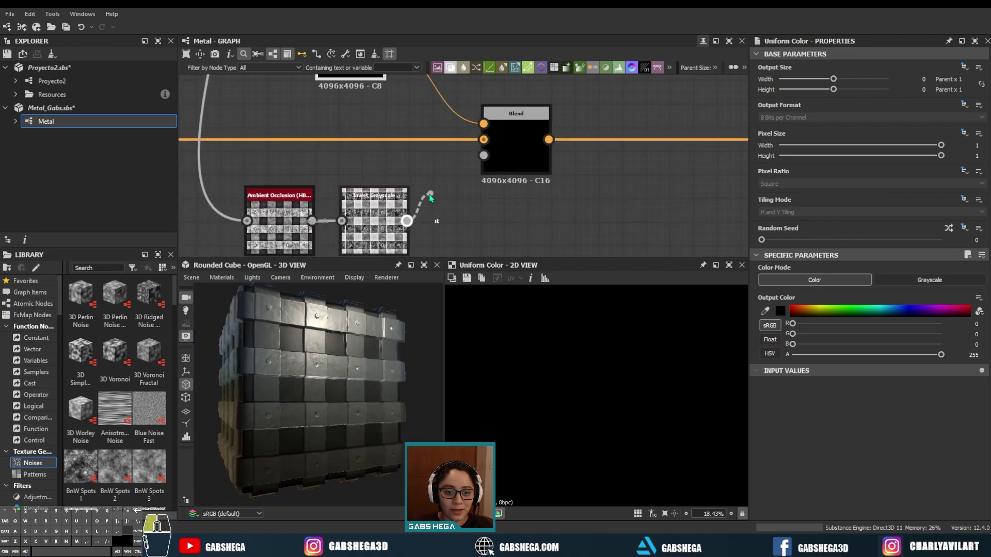
# Wire the Invert Grayscale output into the second Blend's Opacity input.
pyautogui.moveTo(453, 163); pyautogui.dragTo(485, 156)
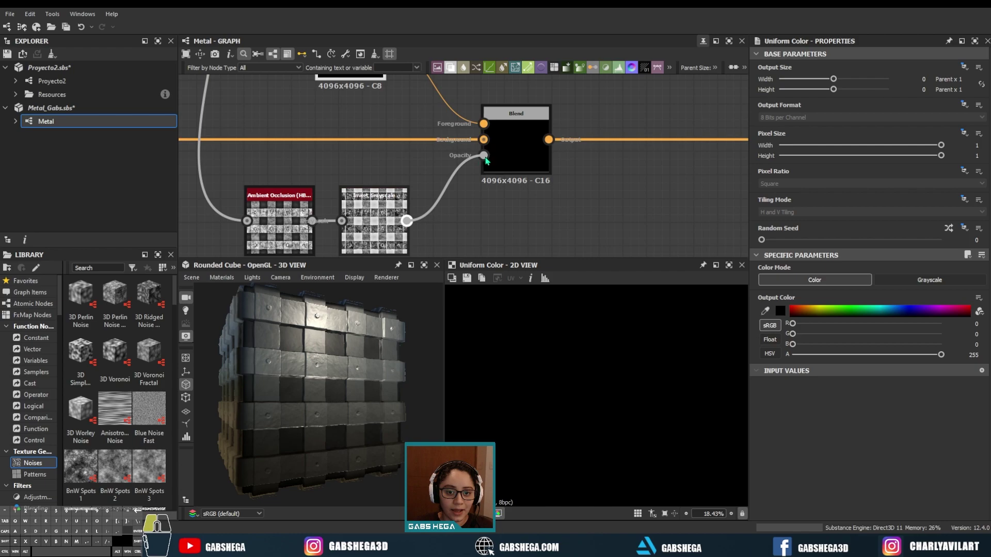
pyautogui.click(513, 165)
pyautogui.scroll(3, 323, 420)
pyautogui.scroll(2, 363, 354)
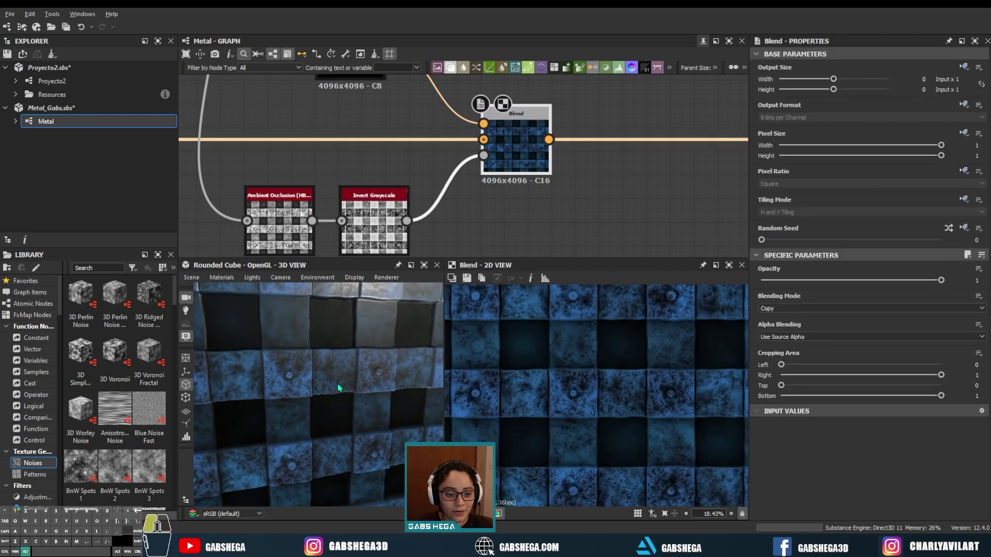
pyautogui.scroll(2, 337, 384)
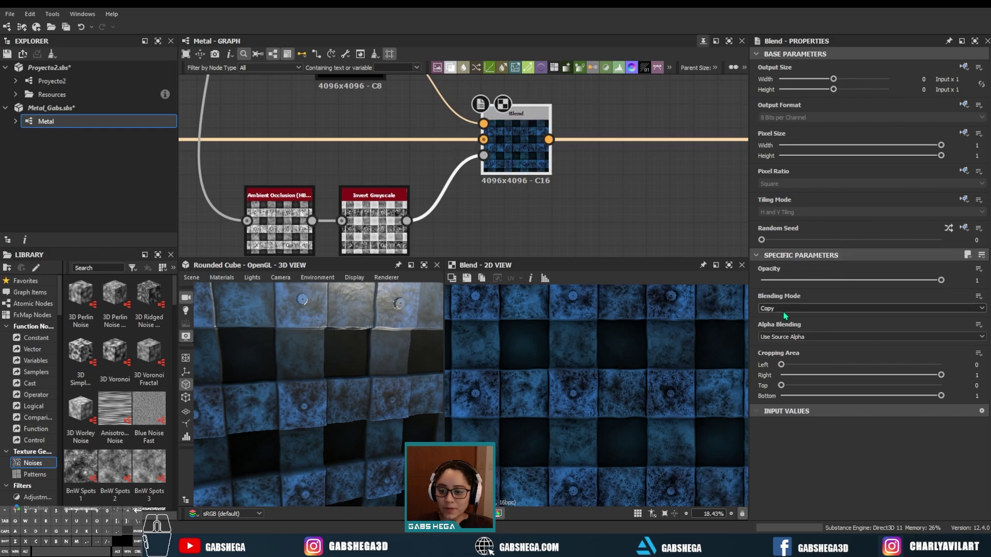
pyautogui.moveTo(440, 158); pyautogui.dragTo(453, 221, button='middle')
# Set the Uniform Color to dark grey #3f3c3a (63, 60, 58) in the Color Editor.
pyautogui.click(350, 115)
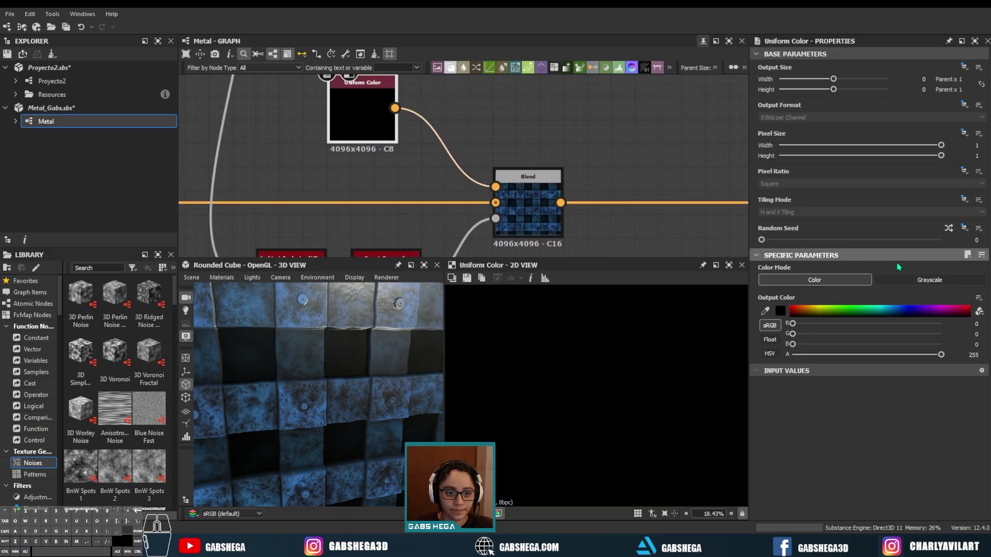
pyautogui.click(780, 311)
pyautogui.moveTo(601, 447); pyautogui.dragTo(565, 215)
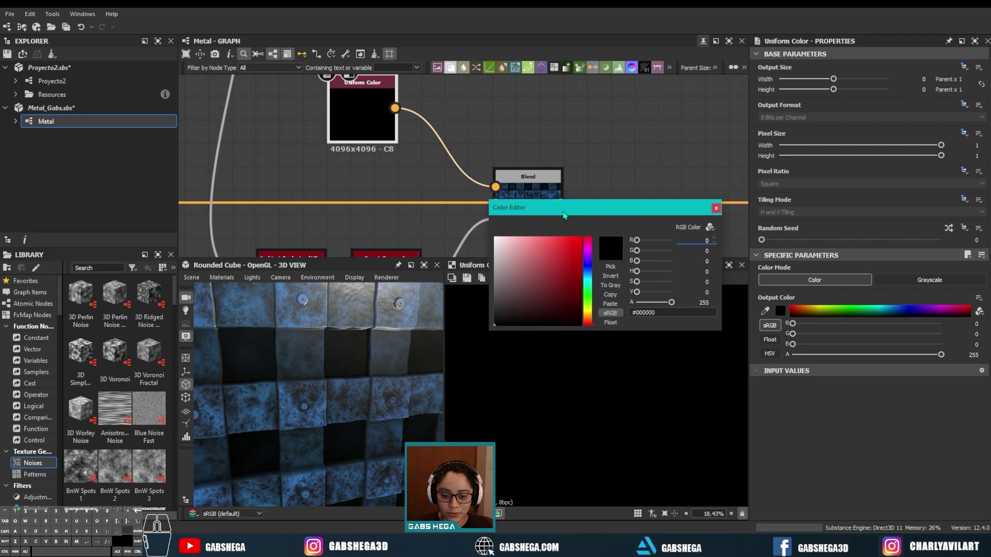
pyautogui.click(588, 322)
pyautogui.click(513, 304)
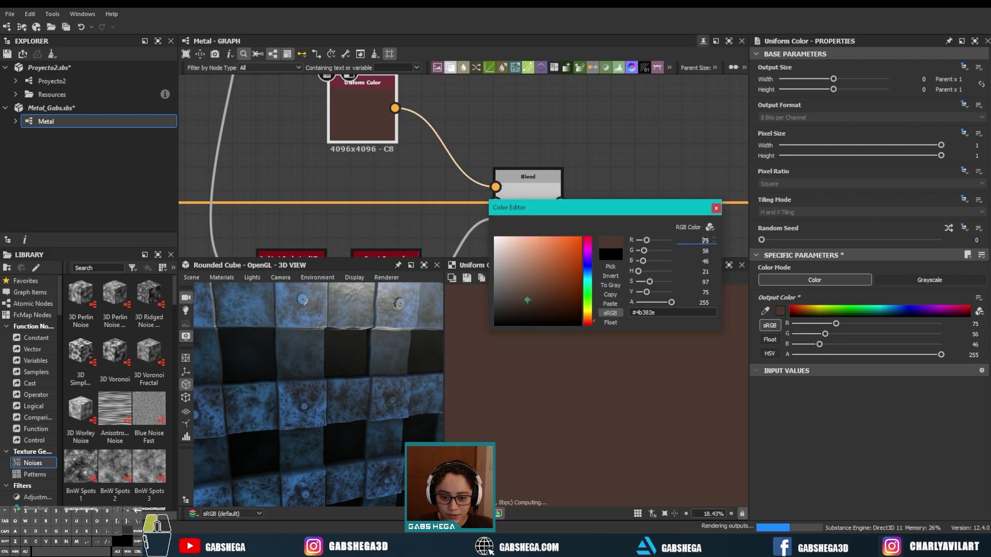
pyautogui.click(500, 304)
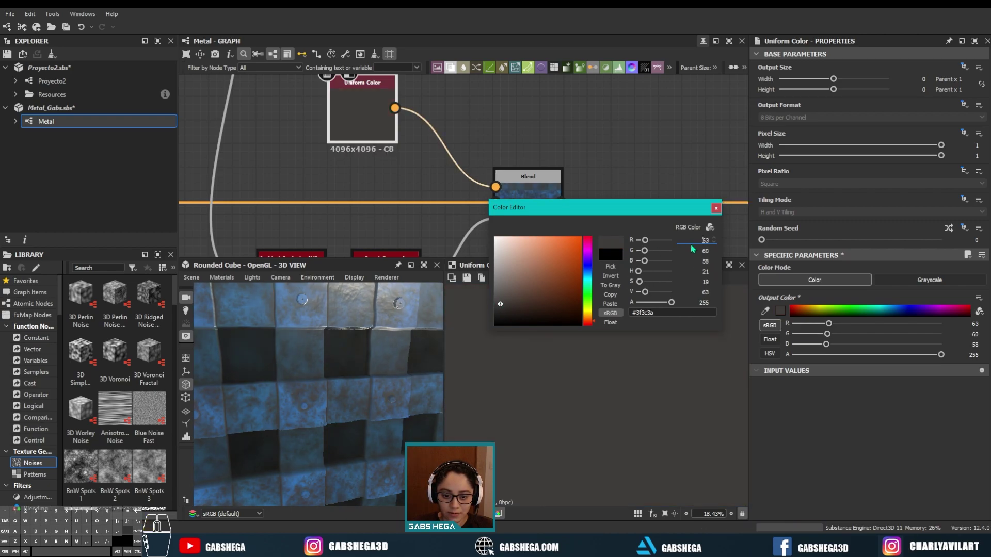
pyautogui.click(716, 208)
pyautogui.moveTo(534, 206); pyautogui.dragTo(520, 168, button='middle')
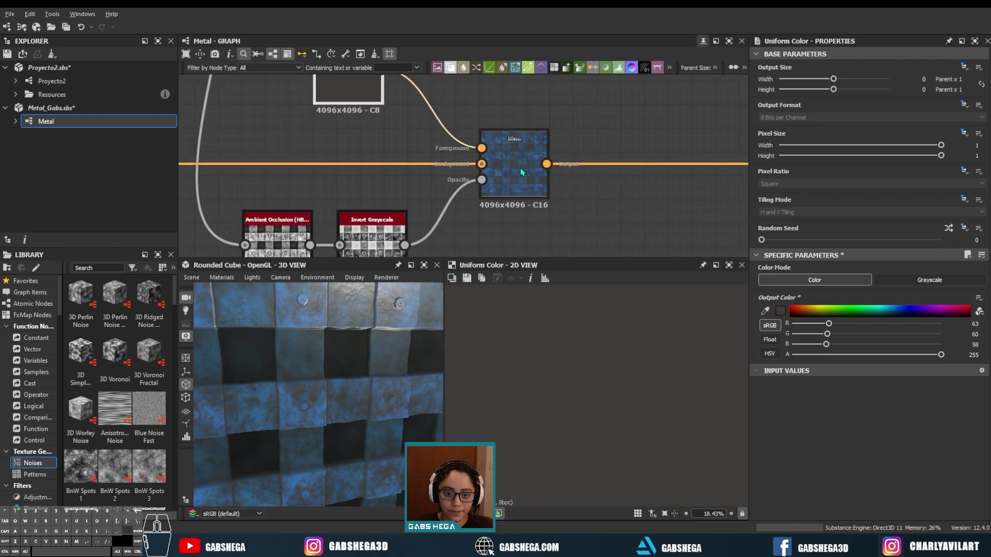
pyautogui.click(521, 168)
# Switch the second Blend's blending mode to Multiply.
pyautogui.click(779, 309)
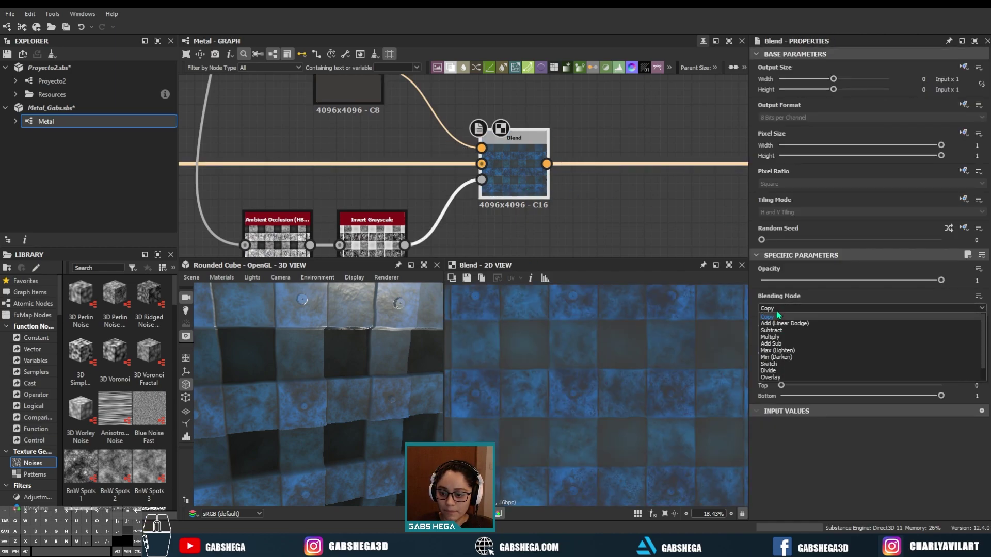
pyautogui.click(770, 337)
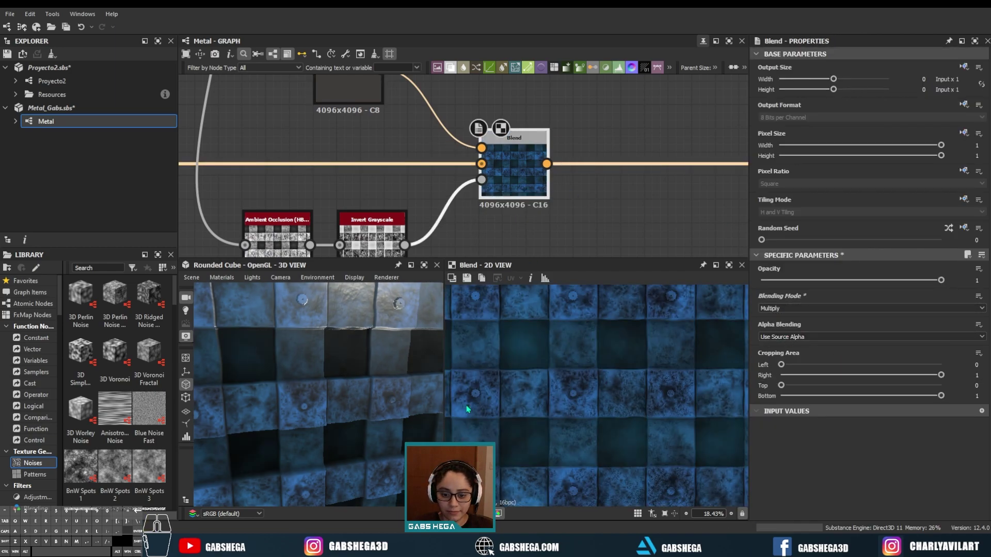
pyautogui.keyDown('alt'); pyautogui.moveTo(343, 389); pyautogui.dragTo(312, 314, button='right'); pyautogui.keyUp('alt')
pyautogui.moveTo(312, 314)
pyautogui.keyDown('alt'); pyautogui.mouseDown()
pyautogui.moveTo(319, 374)
pyautogui.moveTo(351, 324)
pyautogui.mouseUp(); pyautogui.keyUp('alt')
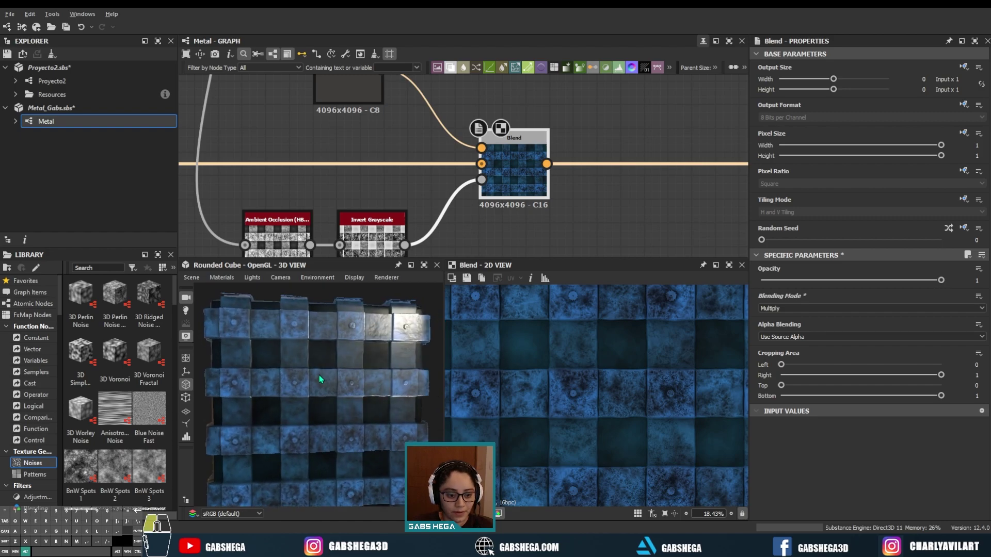
# Lower the Blend opacity to about 0.71 and check the darkened tile gaps.
pyautogui.scroll(2, 319, 375)
pyautogui.scroll(2, 322, 374)
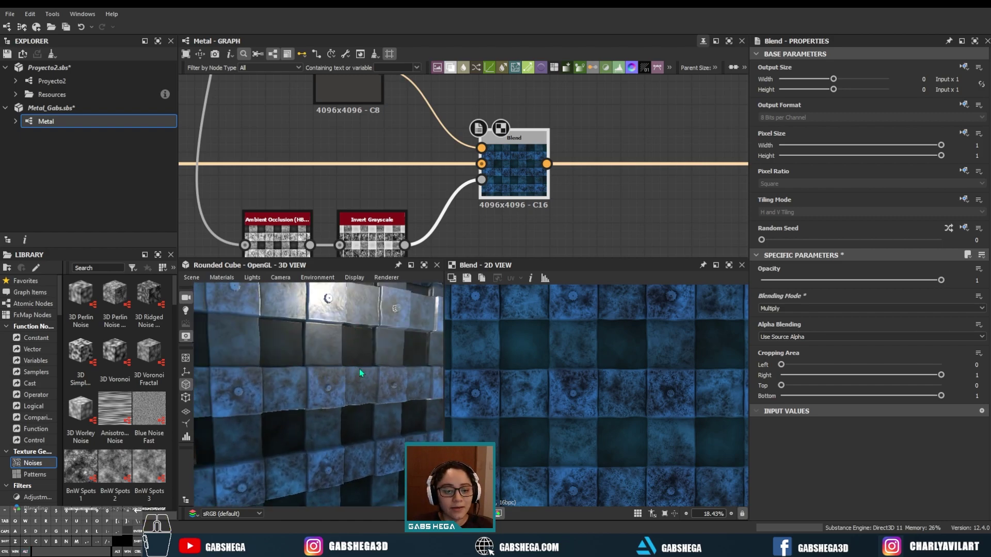
pyautogui.keyDown('alt'); pyautogui.moveTo(360, 371); pyautogui.dragTo(340, 358); pyautogui.keyUp('alt')
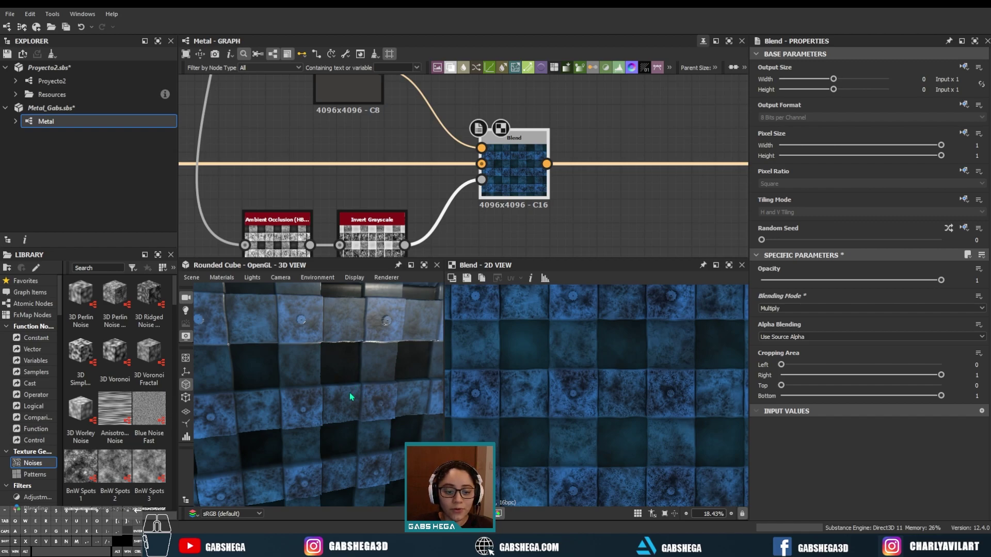
pyautogui.keyDown('alt'); pyautogui.moveTo(349, 392); pyautogui.dragTo(321, 329); pyautogui.keyUp('alt')
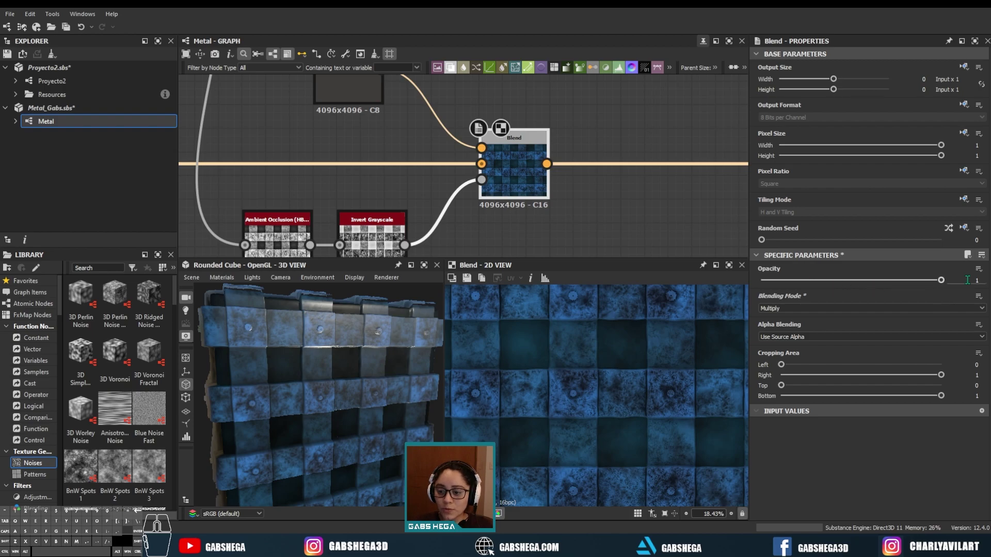
pyautogui.moveTo(941, 280); pyautogui.dragTo(888, 281)
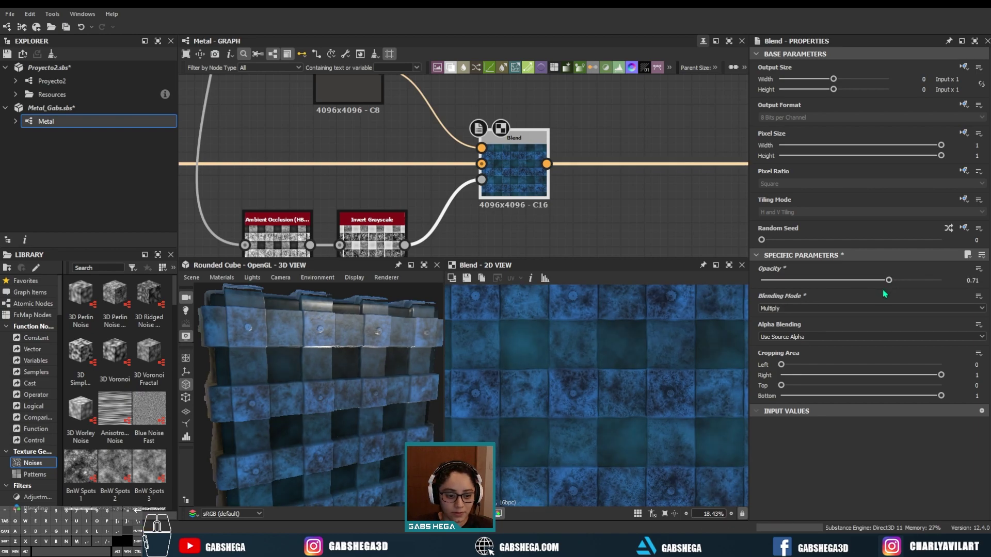
pyautogui.moveTo(258, 358); pyautogui.dragTo(281, 368)
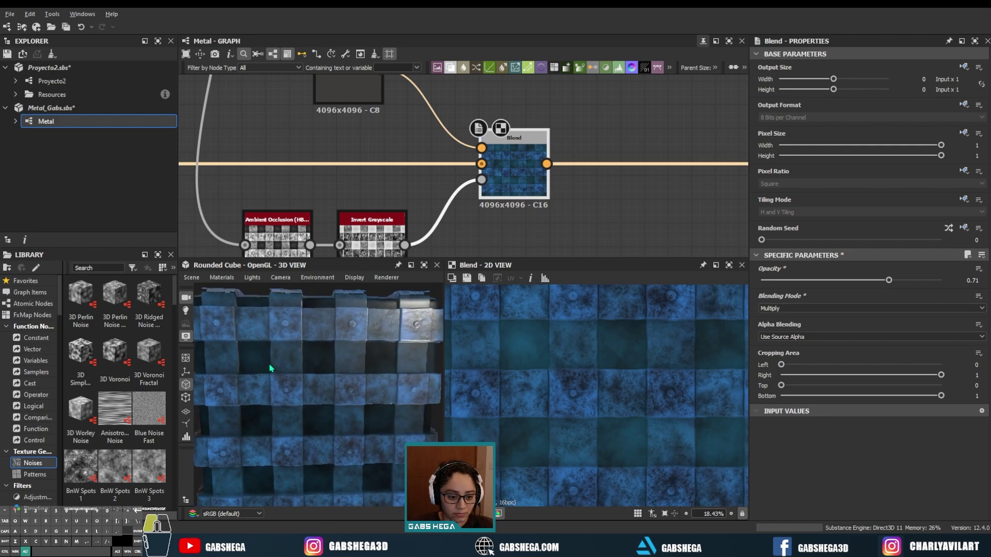
# Set the HBAO node's Height Depth to 0.49 and Radius to 0.7.
pyautogui.moveTo(353, 247); pyautogui.dragTo(380, 193, button='middle')
pyautogui.click(305, 191)
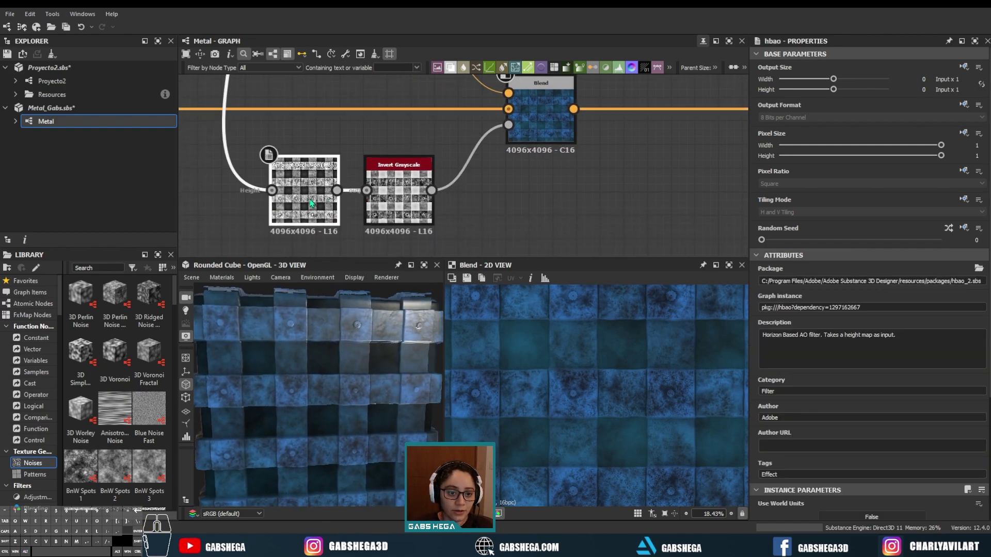
pyautogui.scroll(-3, 775, 368)
pyautogui.scroll(-2, 776, 368)
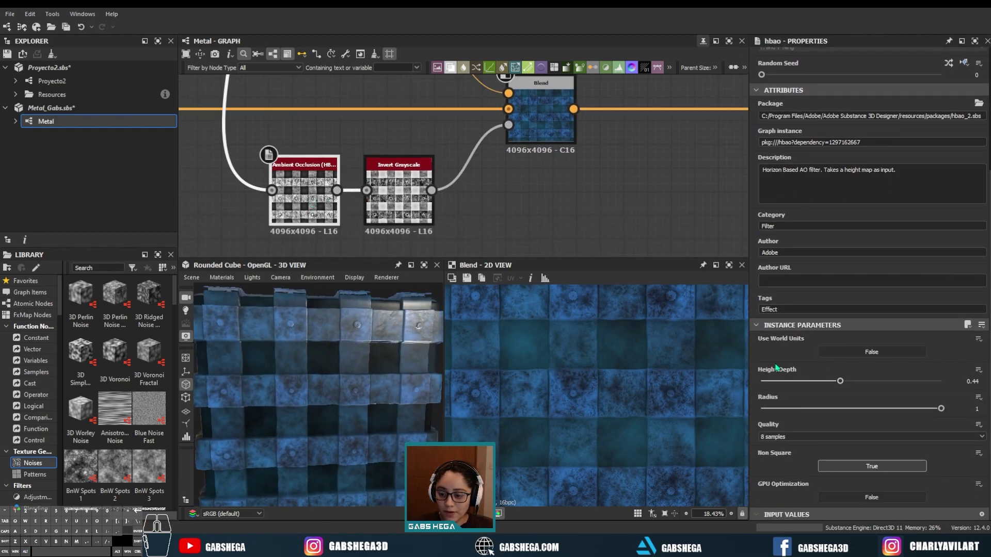
pyautogui.moveTo(840, 381)
pyautogui.mouseDown()
pyautogui.moveTo(808, 381)
pyautogui.moveTo(849, 381)
pyautogui.mouseUp()
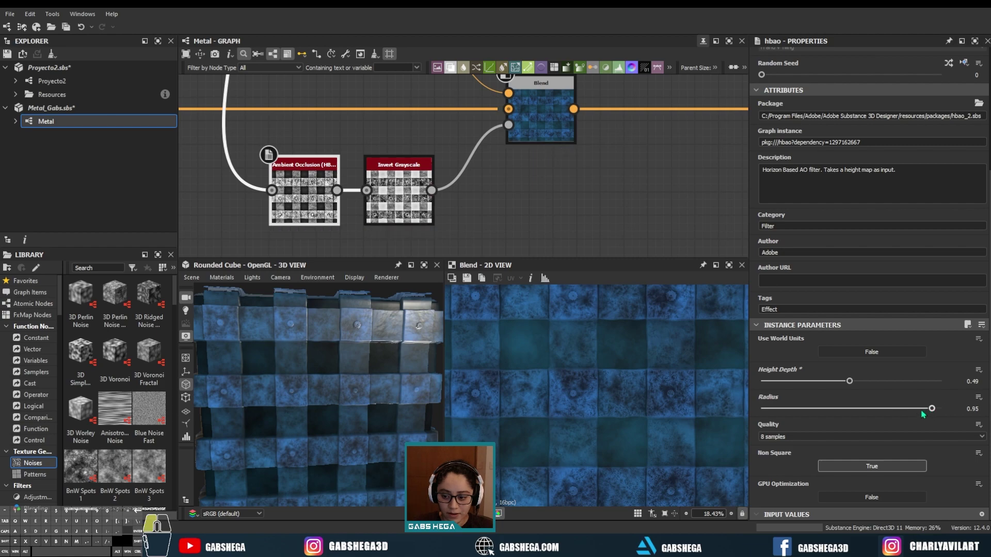
pyautogui.moveTo(940, 408)
pyautogui.mouseDown()
pyautogui.moveTo(878, 408)
pyautogui.moveTo(887, 408)
pyautogui.mouseUp()
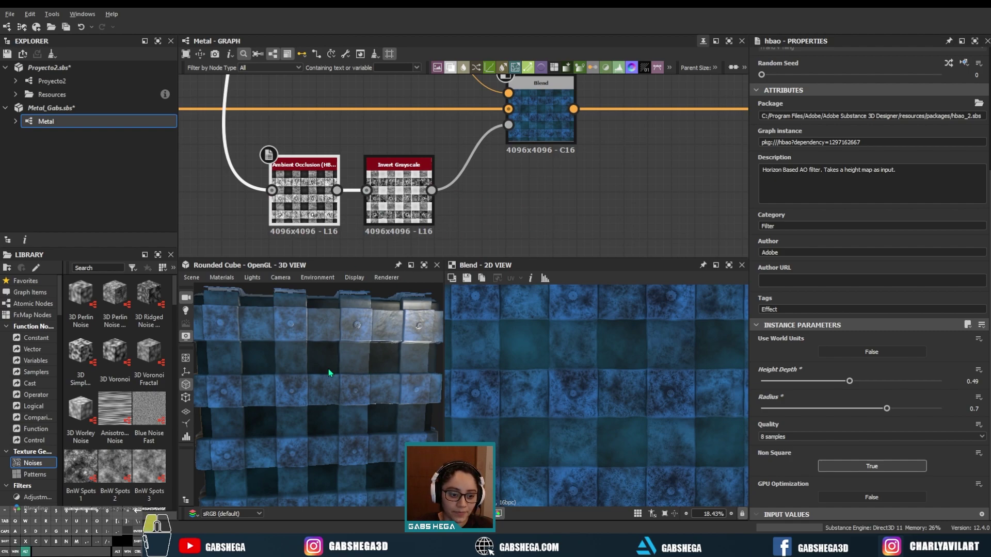
# Pan the graph to the Uniform Color node and orbit the cube to inspect the shading.
pyautogui.scroll(-2, 338, 360)
pyautogui.scroll(-2, 315, 352)
pyautogui.scroll(-2, 345, 377)
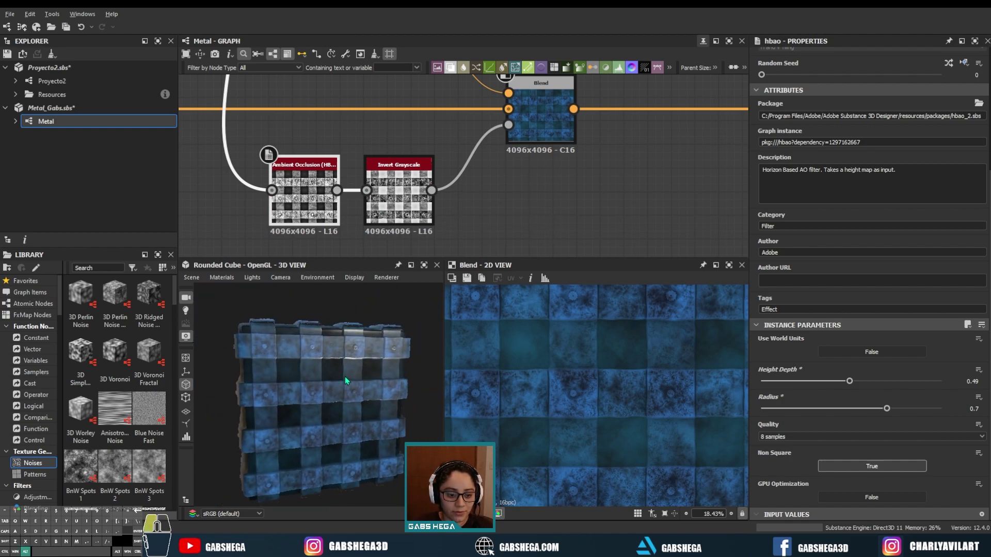
pyautogui.moveTo(571, 140); pyautogui.dragTo(499, 206, button='middle')
pyautogui.moveTo(365, 365)
pyautogui.mouseDown()
pyautogui.moveTo(303, 370)
pyautogui.moveTo(330, 389)
pyautogui.moveTo(354, 365)
pyautogui.moveTo(312, 368)
pyautogui.moveTo(370, 379)
pyautogui.mouseUp()
pyautogui.scroll(2, 331, 416)
pyautogui.scroll(3, 328, 393)
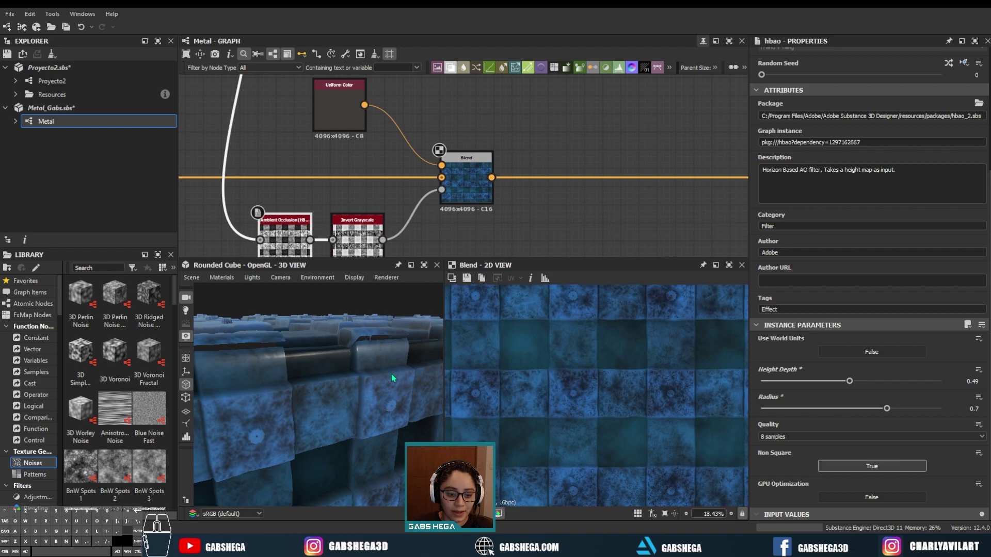
pyautogui.moveTo(541, 175); pyautogui.dragTo(395, 191, button='middle')
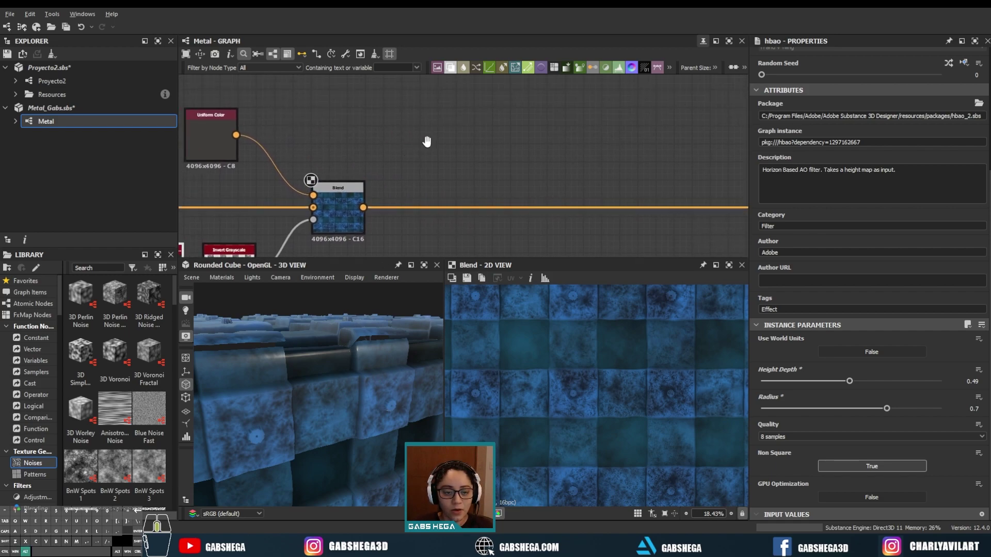
pyautogui.scroll(-2, 431, 126)
# Add a Curvature Smooth node in empty graph space.
pyautogui.moveTo(431, 126); pyautogui.dragTo(404, 218, button='middle')
pyautogui.press('space')
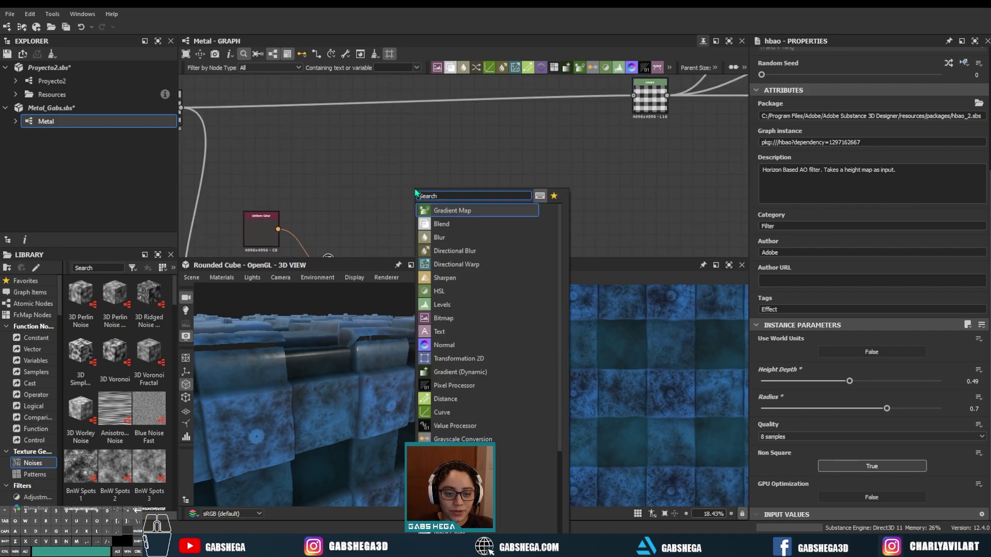
pyautogui.write('c')
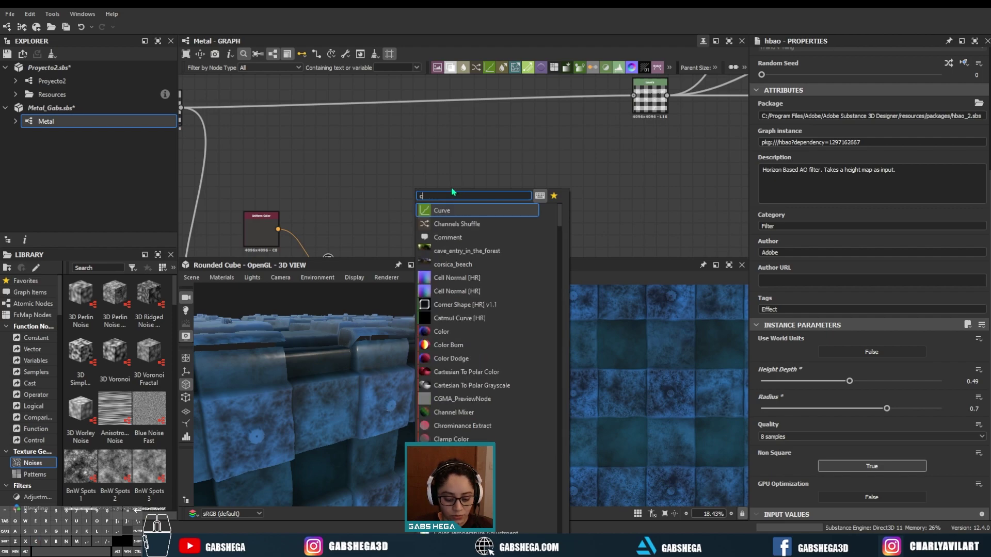
pyautogui.write('u')
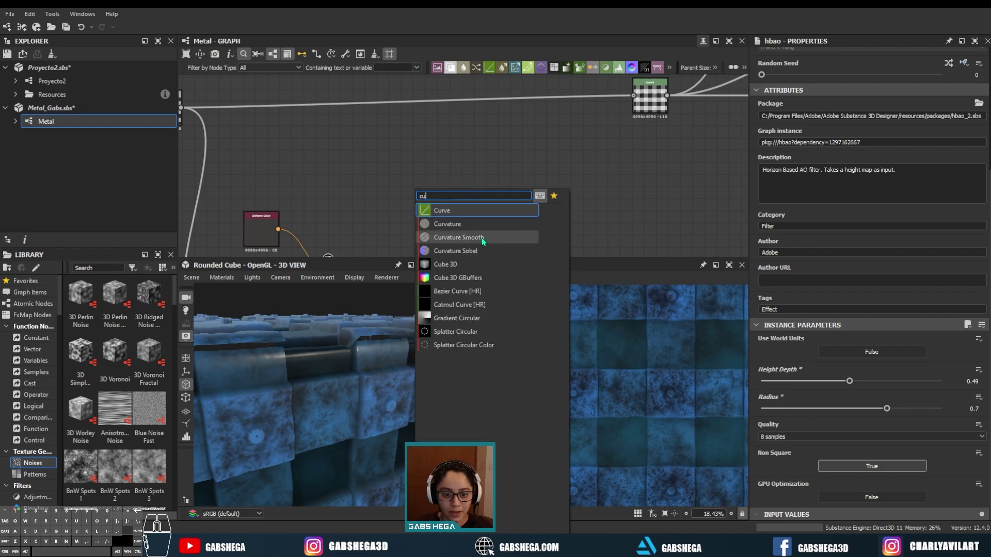
pyautogui.click(482, 238)
pyautogui.scroll(3, 366, 179)
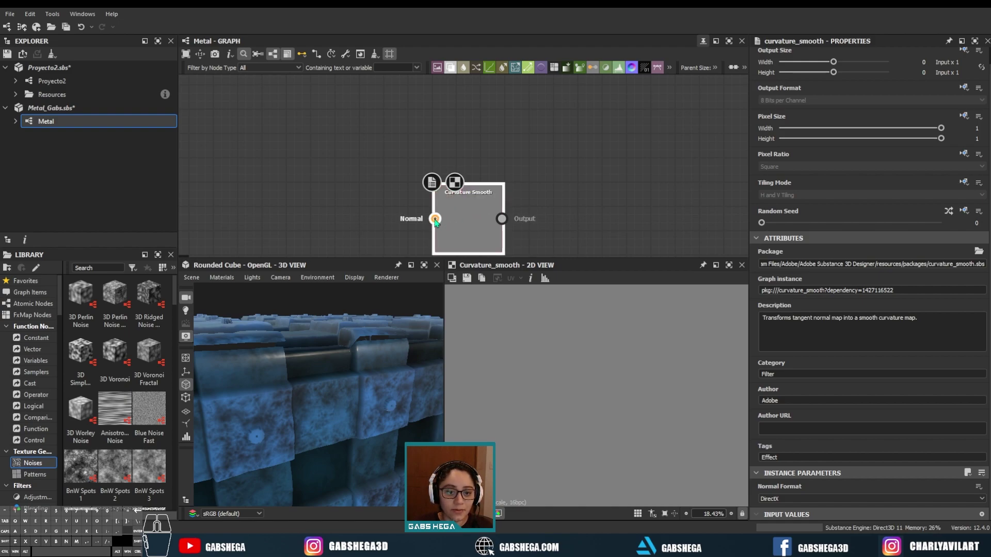
pyautogui.scroll(-2, 435, 219)
pyautogui.scroll(-2, 444, 206)
pyautogui.scroll(-2, 454, 176)
# Set the existing Normal node's format to OpenGL.
pyautogui.moveTo(512, 132); pyautogui.dragTo(375, 189, button='middle')
pyautogui.moveTo(544, 120); pyautogui.dragTo(511, 122)
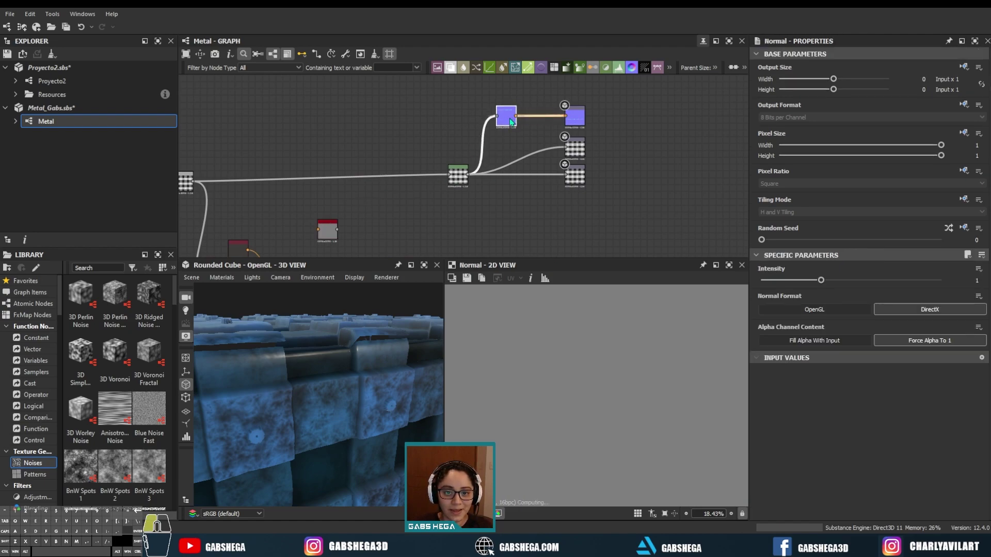
pyautogui.click(825, 310)
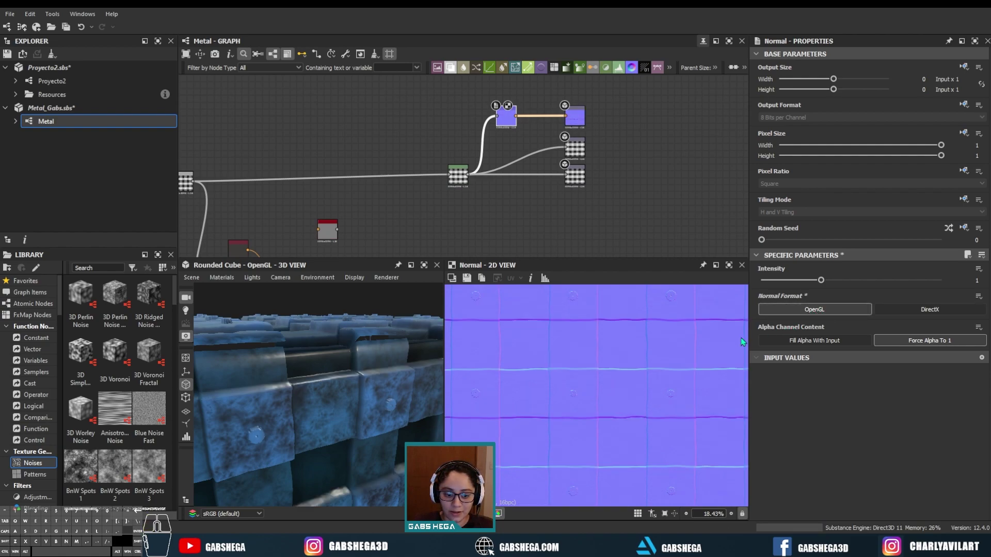
pyautogui.moveTo(507, 117); pyautogui.dragTo(511, 119)
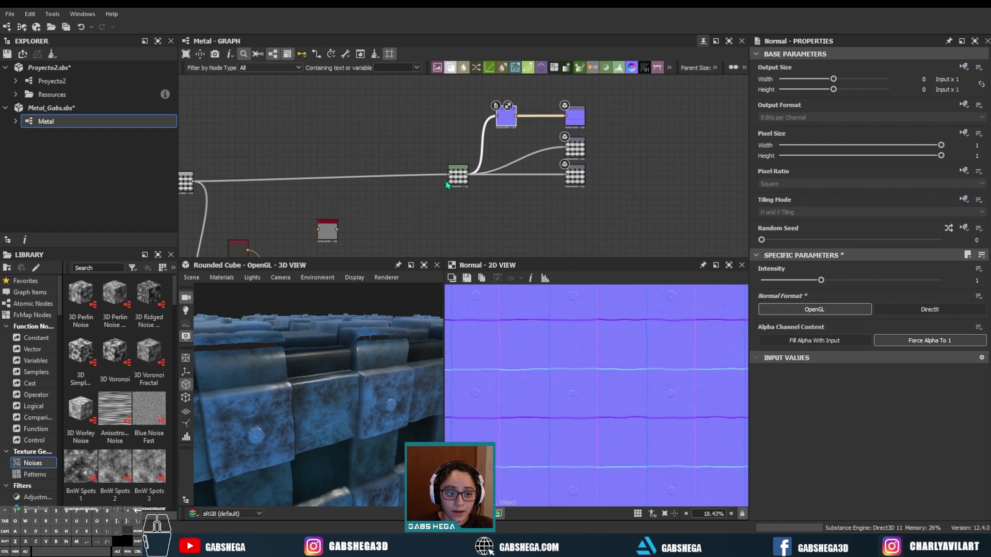
# Link the Normal output into Curvature Smooth and preview the curvature map.
pyautogui.moveTo(505, 160); pyautogui.dragTo(316, 229)
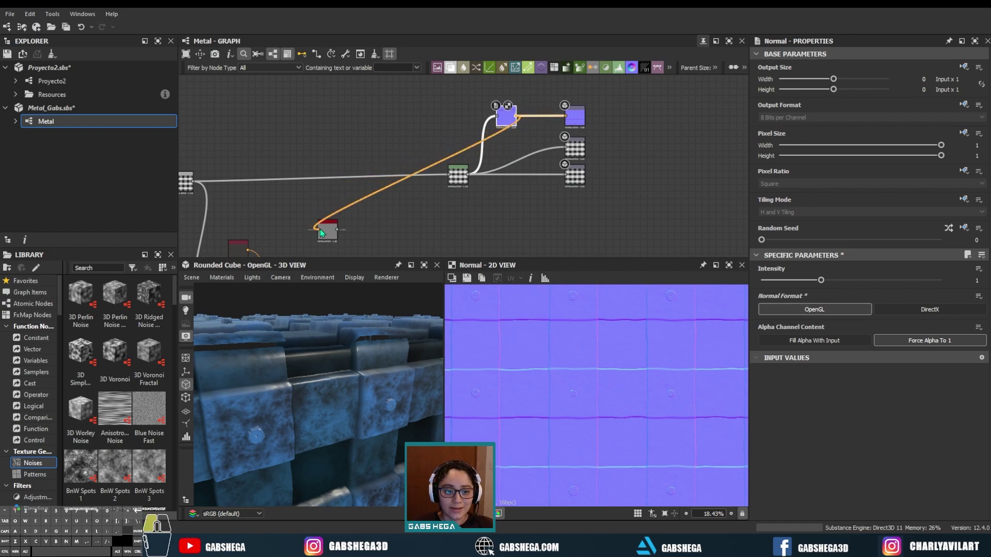
pyautogui.keyDown('alt'); pyautogui.moveTo(356, 223); pyautogui.dragTo(403, 191, button='middle'); pyautogui.keyUp('alt')
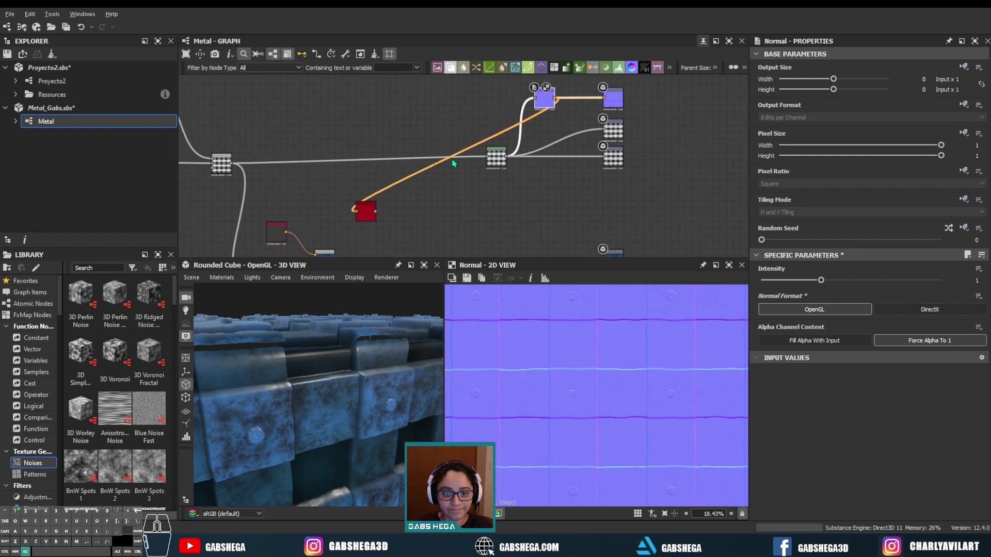
pyautogui.scroll(5, 408, 155)
pyautogui.doubleClick(407, 135)
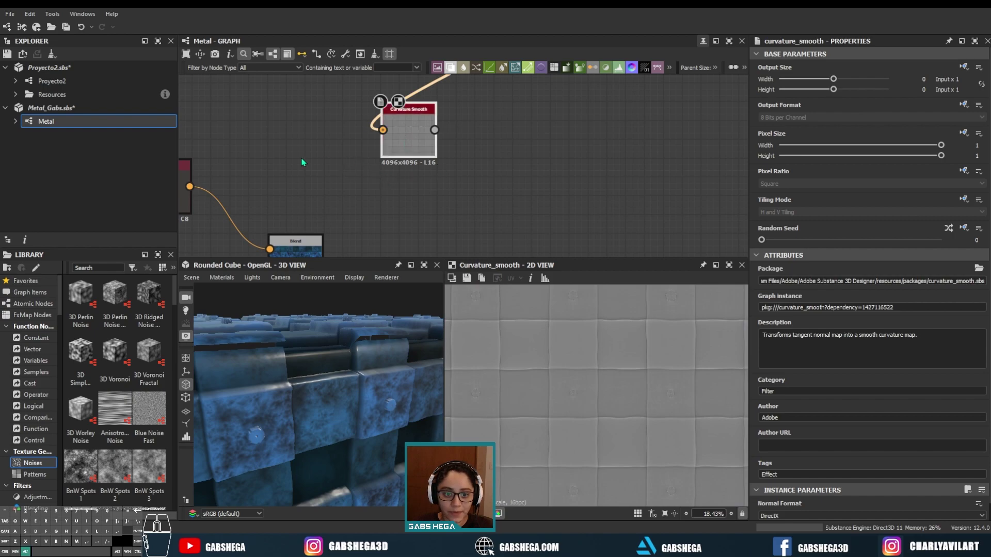
# Add a new Normal node before Curvature Smooth and feed the height map into it.
pyautogui.moveTo(294, 133); pyautogui.dragTo(347, 190, button='middle')
pyautogui.press('space')
pyautogui.write('no')
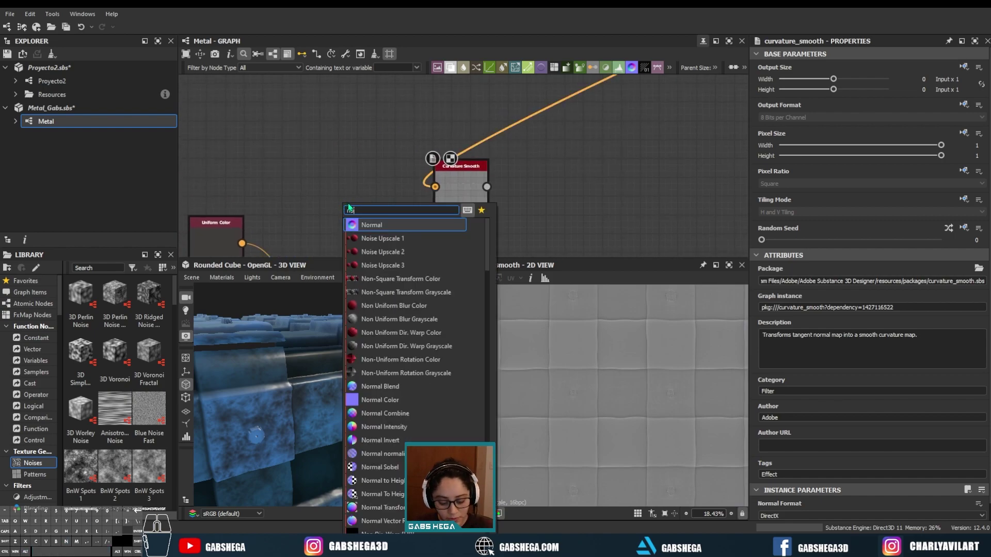
pyautogui.click(390, 224)
pyautogui.moveTo(340, 206); pyautogui.dragTo(373, 193)
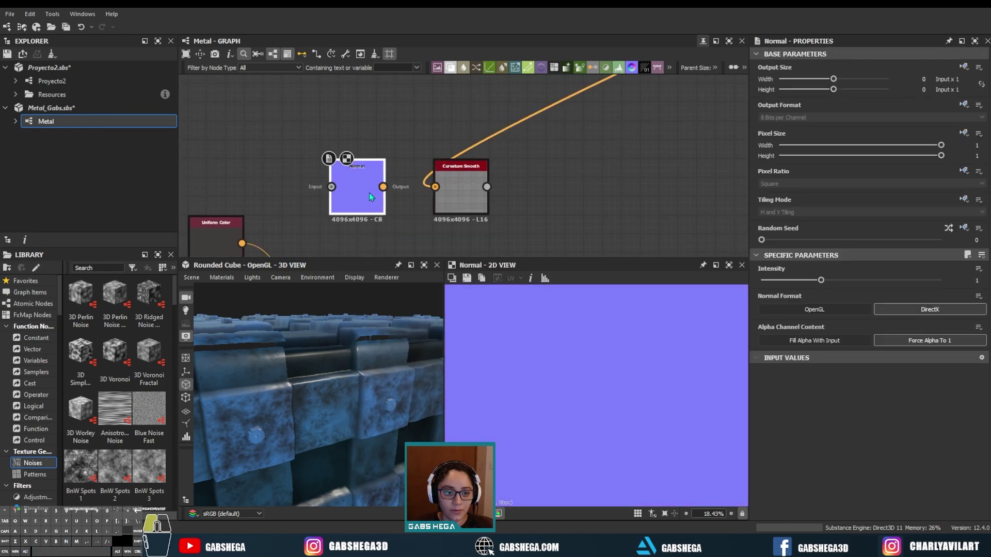
pyautogui.scroll(-3, 394, 208)
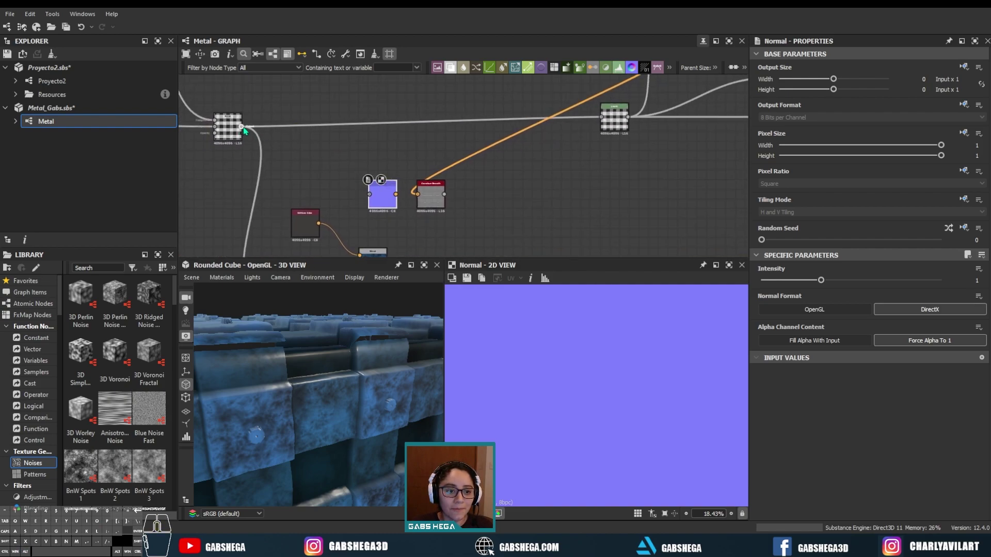
pyautogui.moveTo(325, 147)
pyautogui.mouseDown()
pyautogui.moveTo(369, 194)
pyautogui.moveTo(434, 195)
pyautogui.mouseUp()
pyautogui.scroll(2, 412, 192)
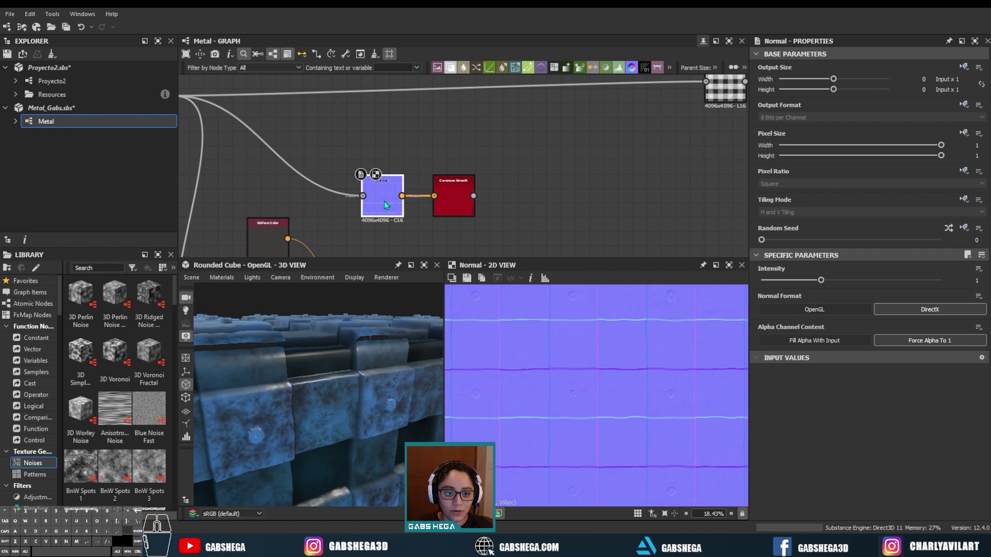
# Set both the new Normal node and Curvature Smooth to OpenGL normal format.
pyautogui.click(821, 313)
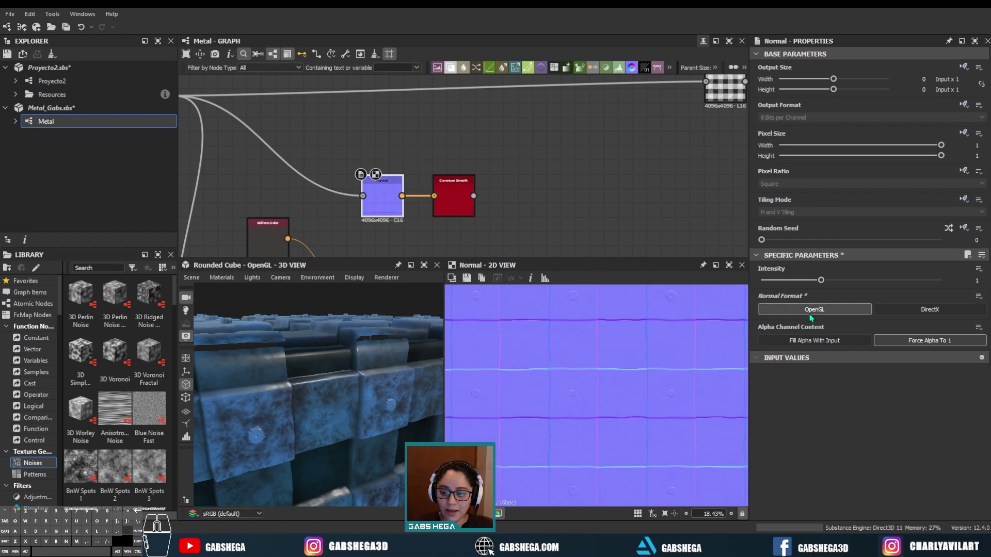
pyautogui.scroll(1, 478, 179)
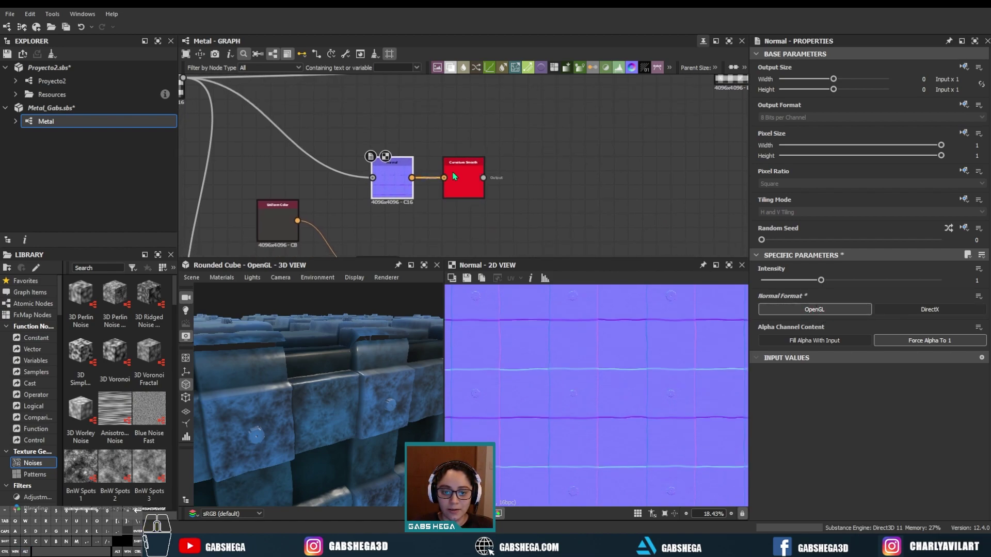
pyautogui.scroll(1, 456, 177)
pyautogui.doubleClick(469, 179)
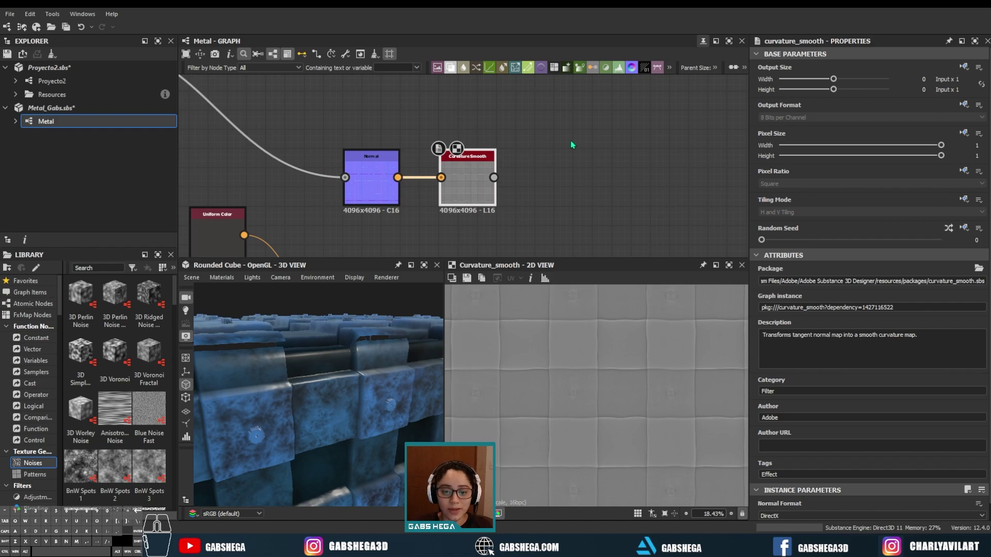
pyautogui.doubleClick(375, 184)
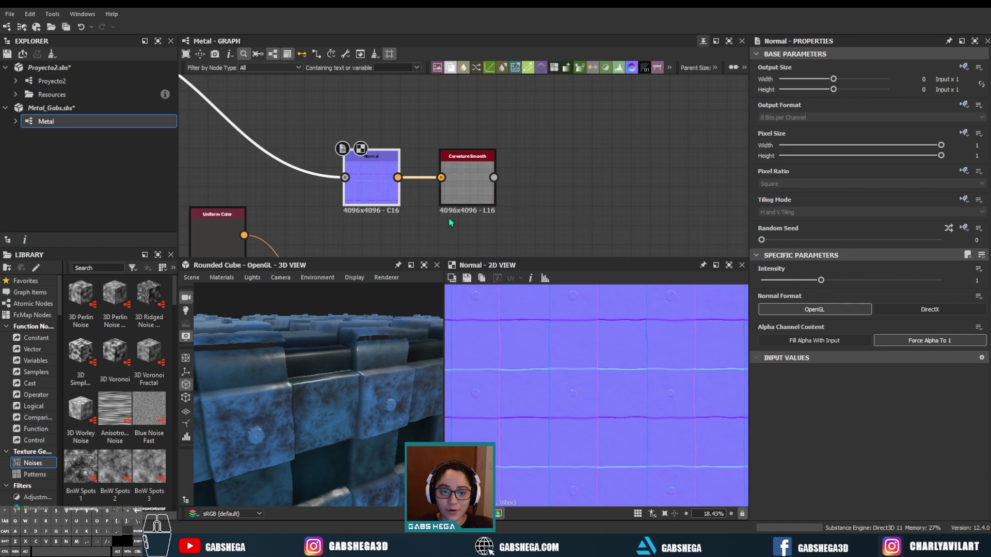
pyautogui.doubleClick(460, 190)
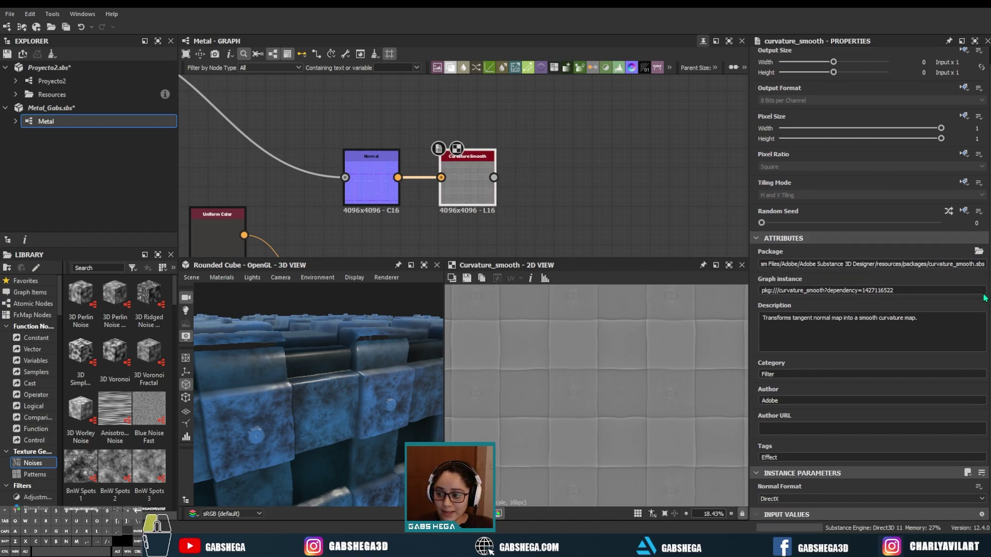
pyautogui.click(779, 498)
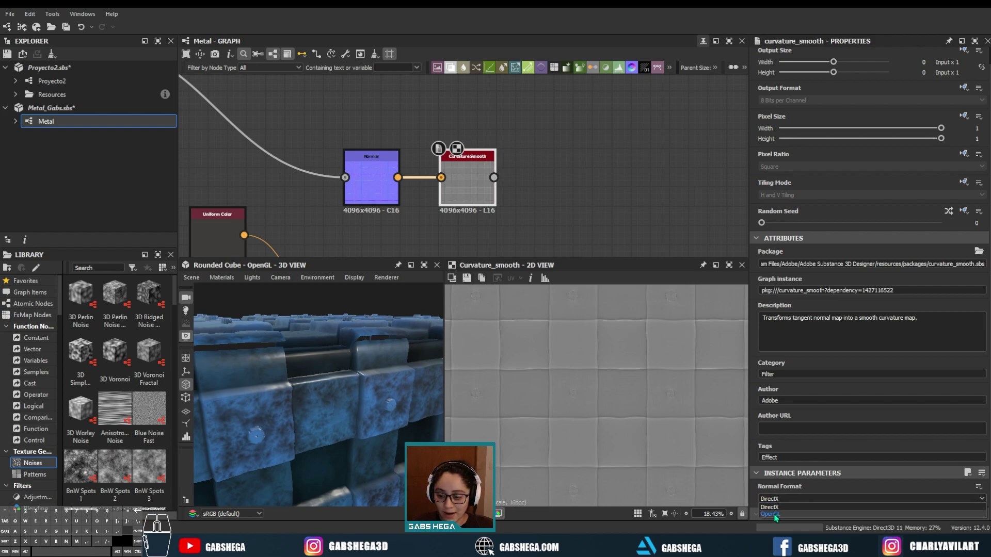
pyautogui.click(780, 515)
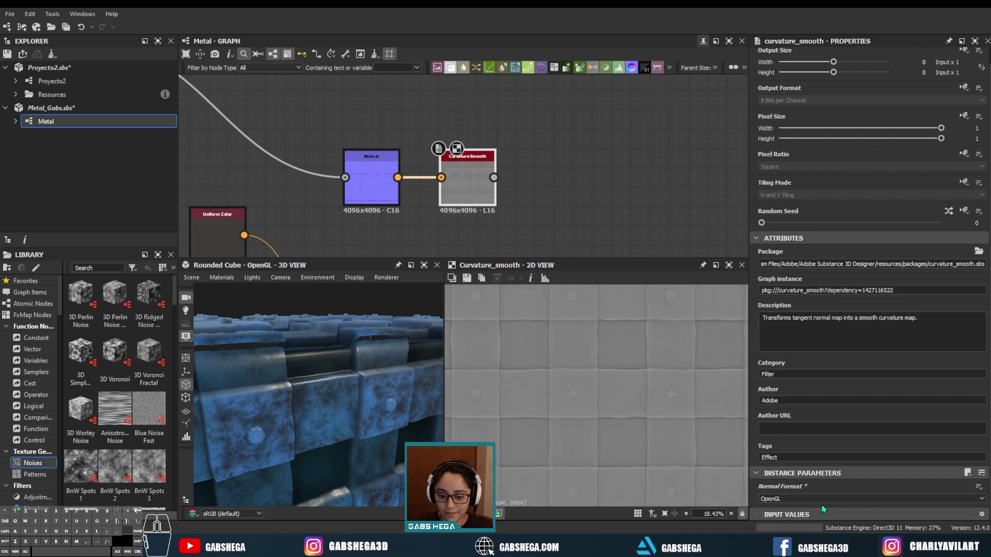
# Add a Histogram Scan node after Curvature Smooth and start adjusting its Position.
pyautogui.moveTo(543, 169); pyautogui.dragTo(447, 162, button='middle')
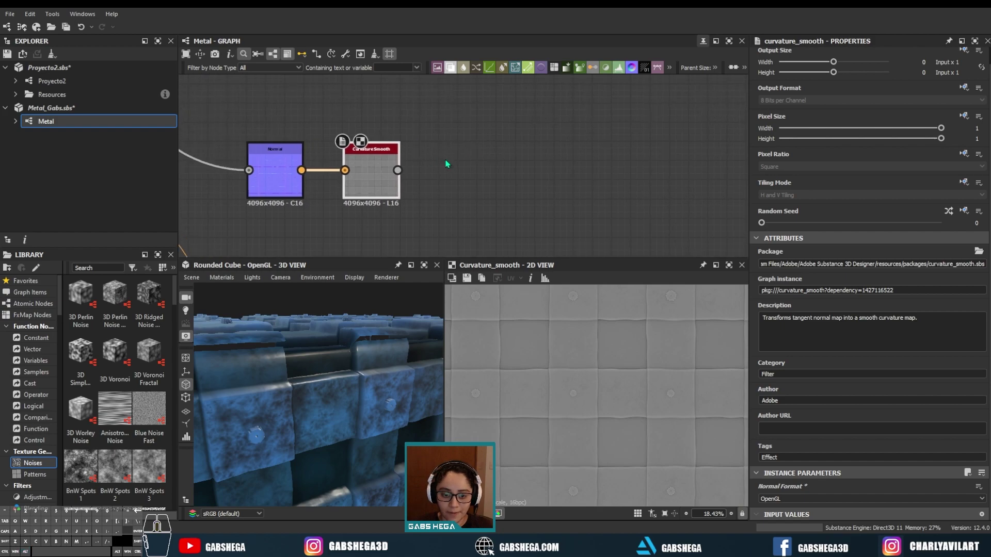
pyautogui.press('space')
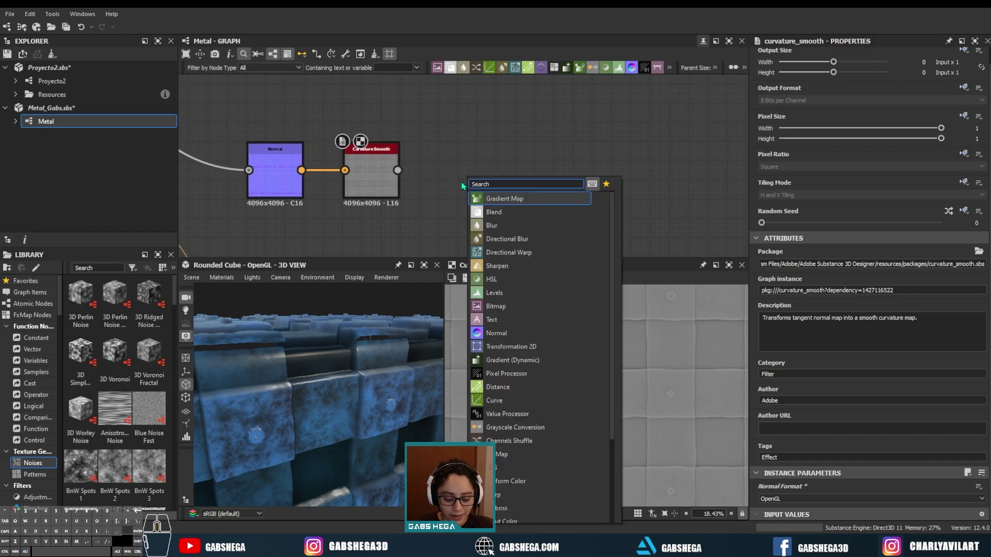
pyautogui.write('hi')
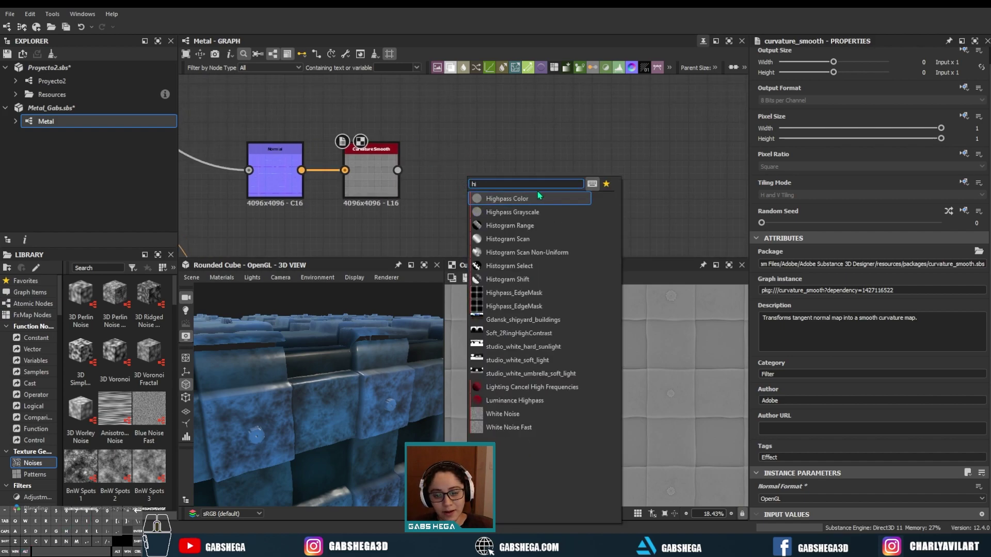
pyautogui.click(516, 239)
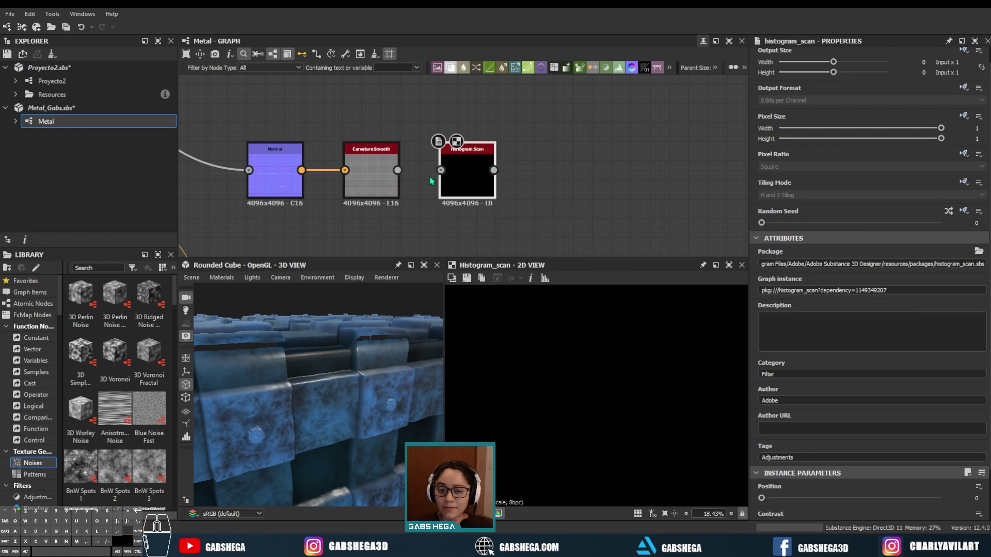
pyautogui.moveTo(761, 498); pyautogui.dragTo(822, 498)
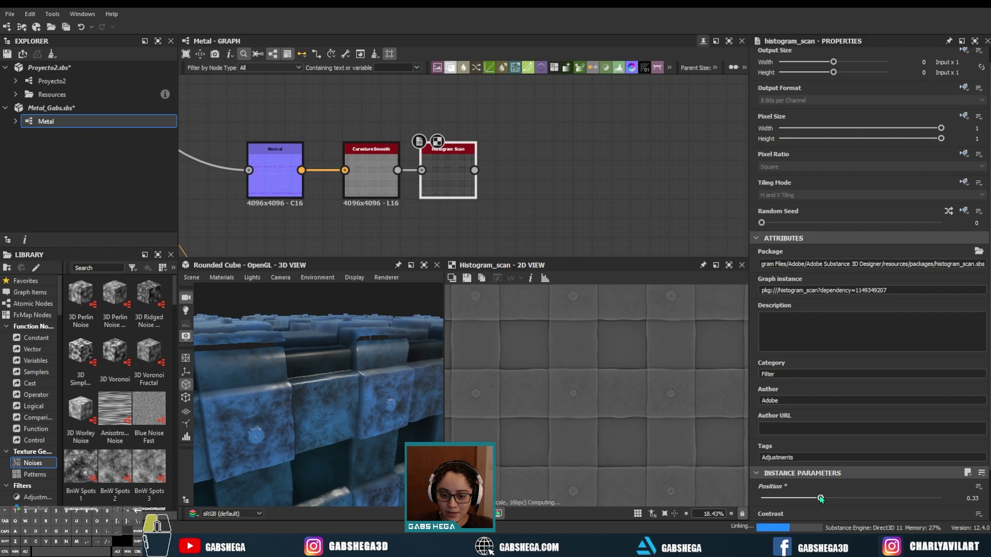
pyautogui.moveTo(822, 498); pyautogui.dragTo(812, 498)
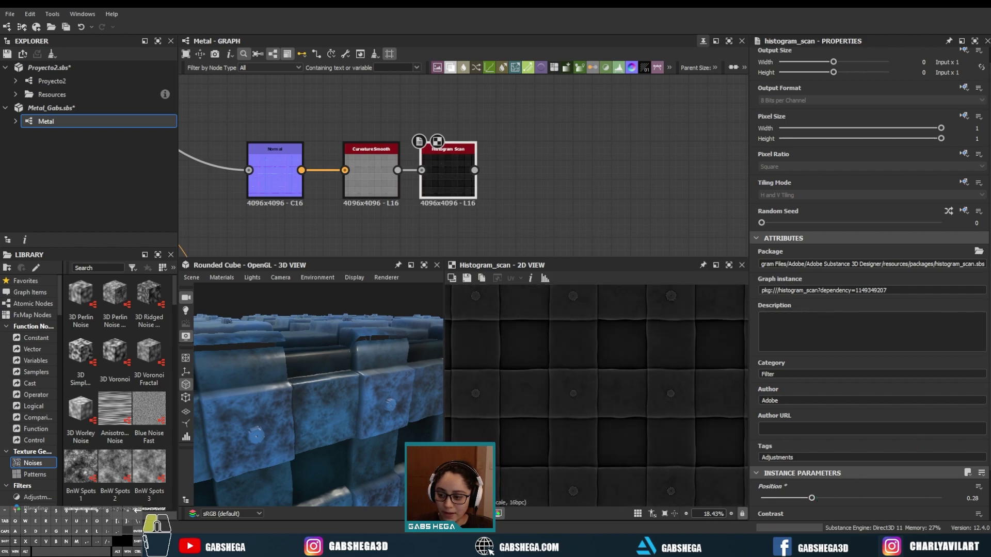
# Tune the Histogram Scan to Position 0.47 and Contrast 0.96 to isolate seams and bolts.
pyautogui.scroll(-2, 983, 357)
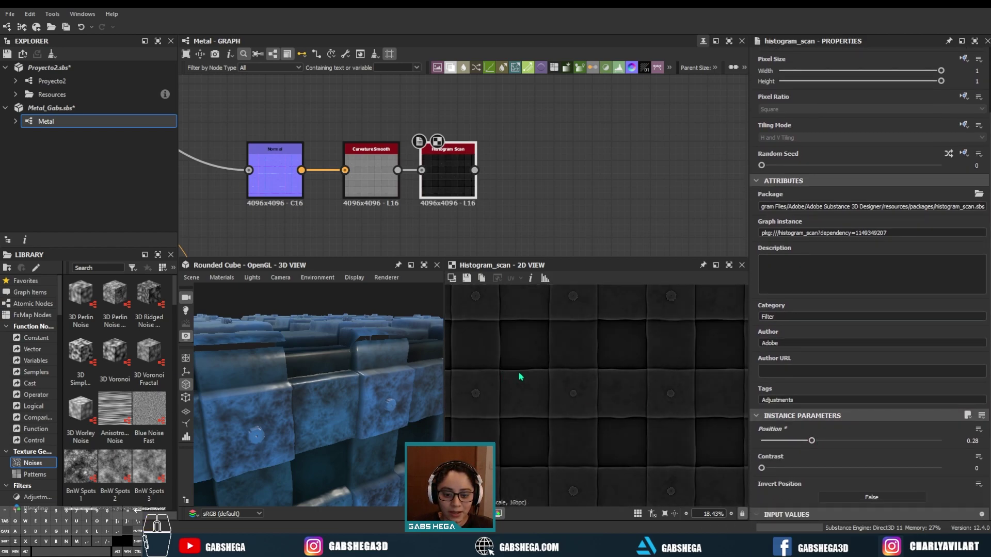
pyautogui.moveTo(761, 468)
pyautogui.mouseDown()
pyautogui.moveTo(816, 468)
pyautogui.moveTo(799, 473)
pyautogui.moveTo(831, 447)
pyautogui.moveTo(889, 469)
pyautogui.mouseUp()
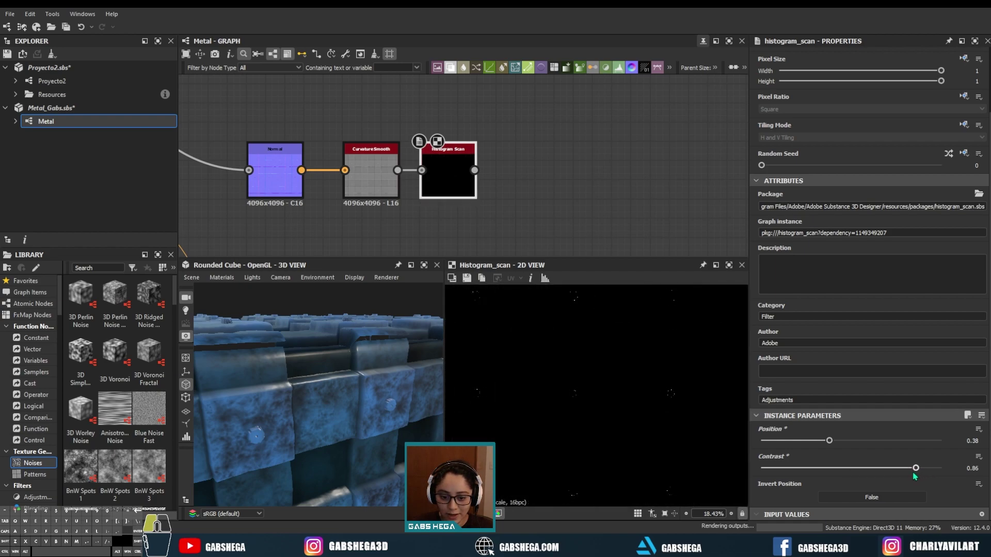
pyautogui.moveTo(829, 440); pyautogui.dragTo(836, 440)
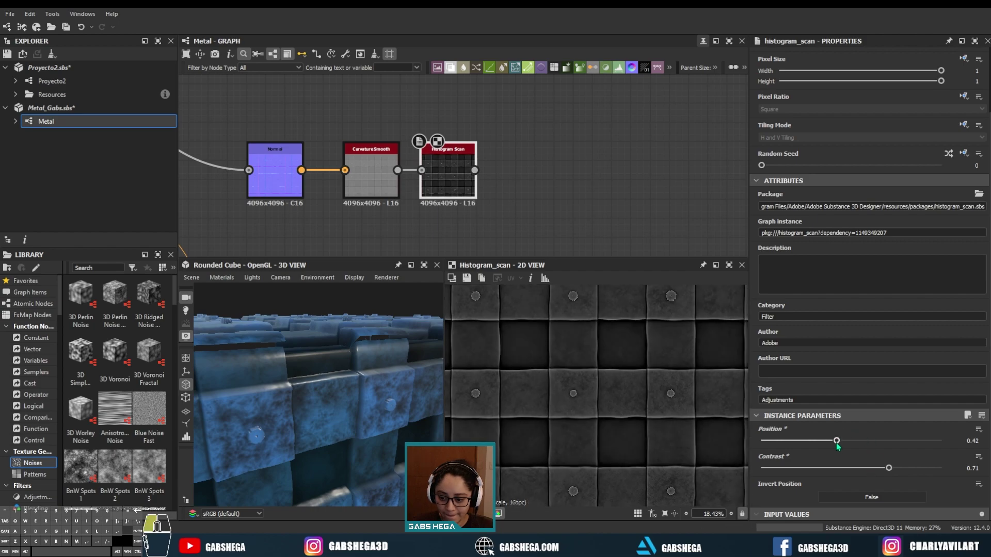
pyautogui.moveTo(887, 468); pyautogui.dragTo(915, 469)
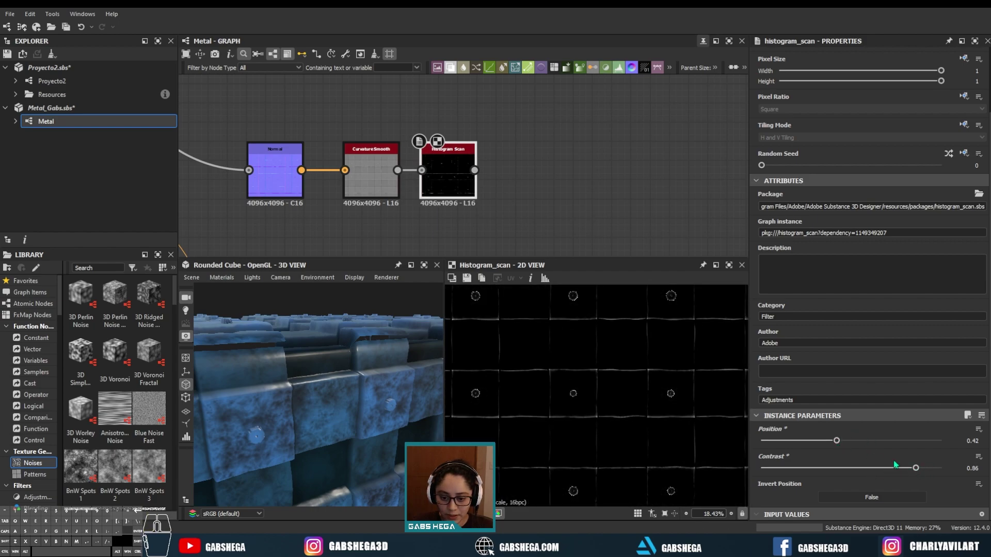
pyautogui.moveTo(837, 441); pyautogui.dragTo(845, 441)
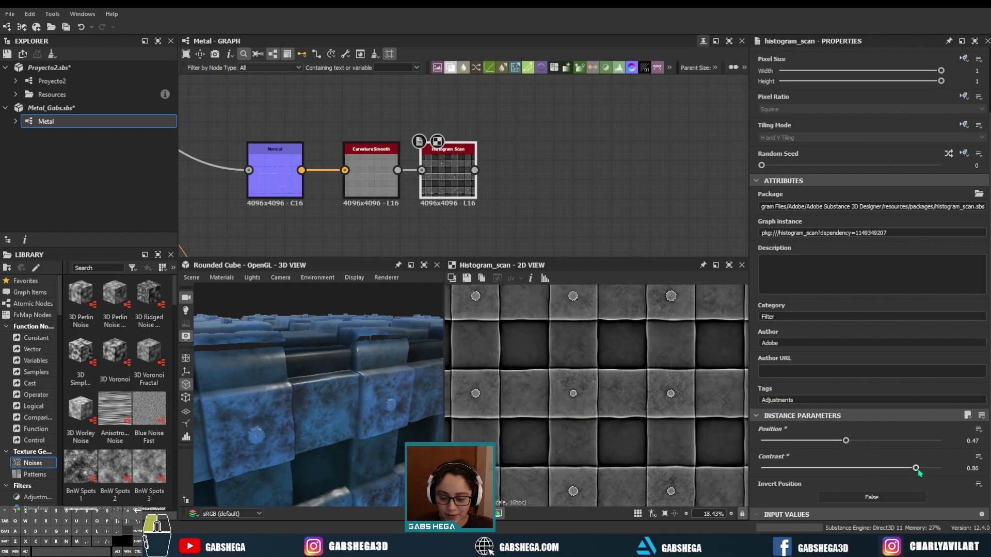
pyautogui.moveTo(915, 469); pyautogui.dragTo(934, 469)
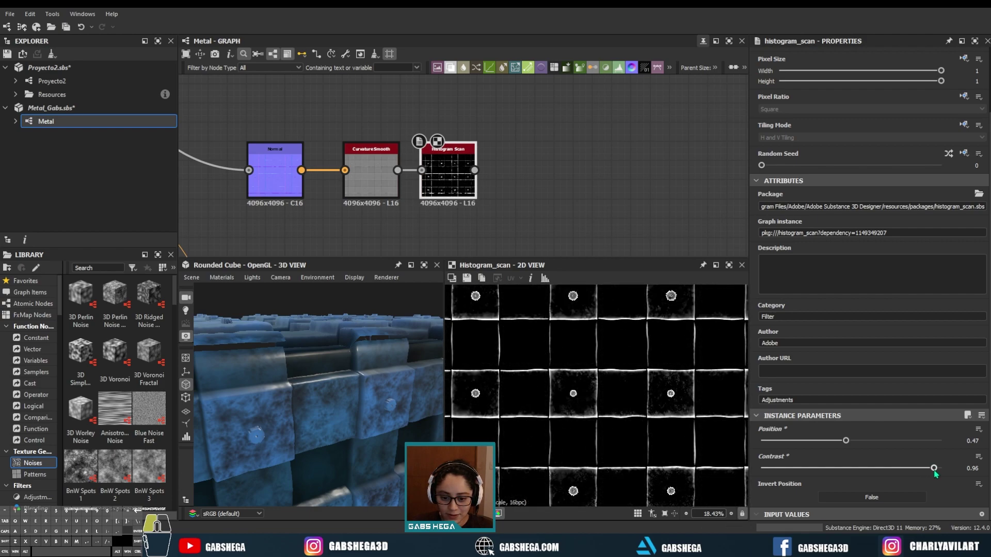
pyautogui.scroll(-2, 570, 397)
pyautogui.scroll(-1, 571, 397)
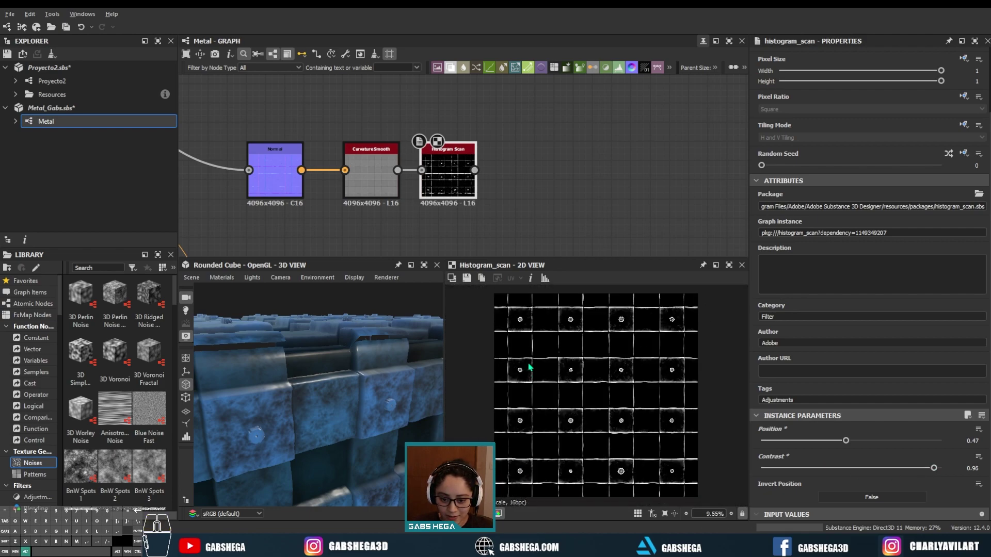
pyautogui.scroll(4, 573, 400)
pyautogui.scroll(1, 573, 400)
pyautogui.scroll(2, 557, 350)
pyautogui.scroll(1, 598, 416)
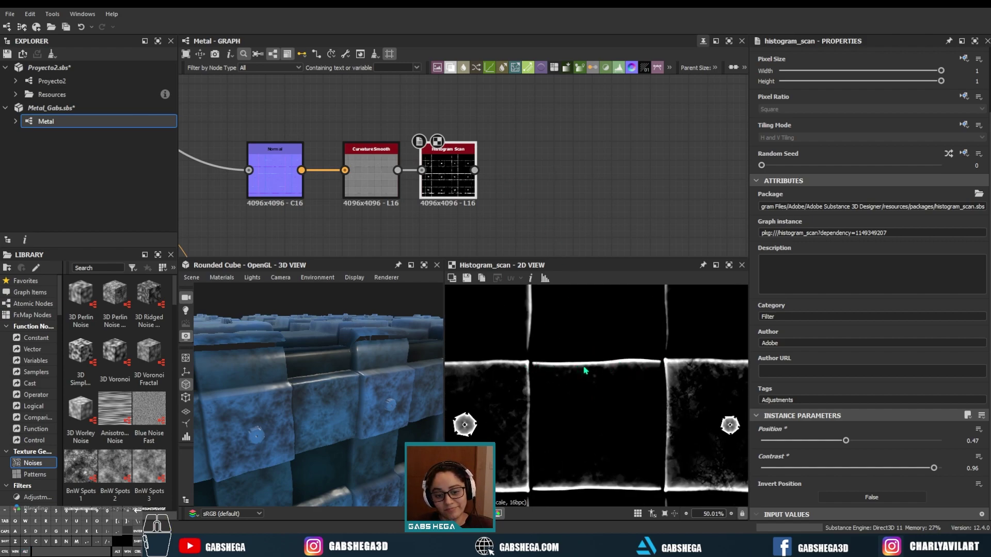
pyautogui.scroll(-4, 614, 392)
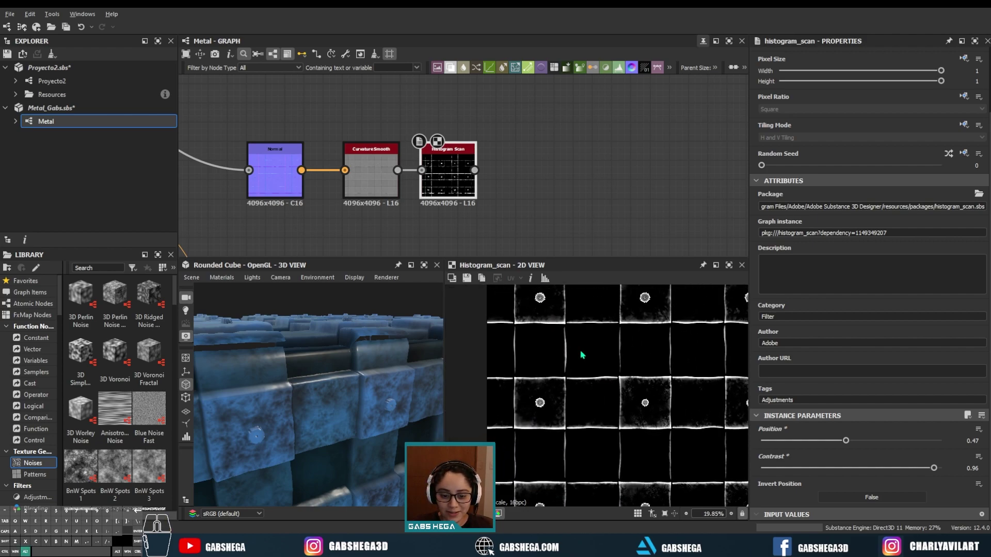
pyautogui.scroll(-3, 546, 173)
# Insert a new Blend node onto the main blue wire.
pyautogui.scroll(1, 424, 174)
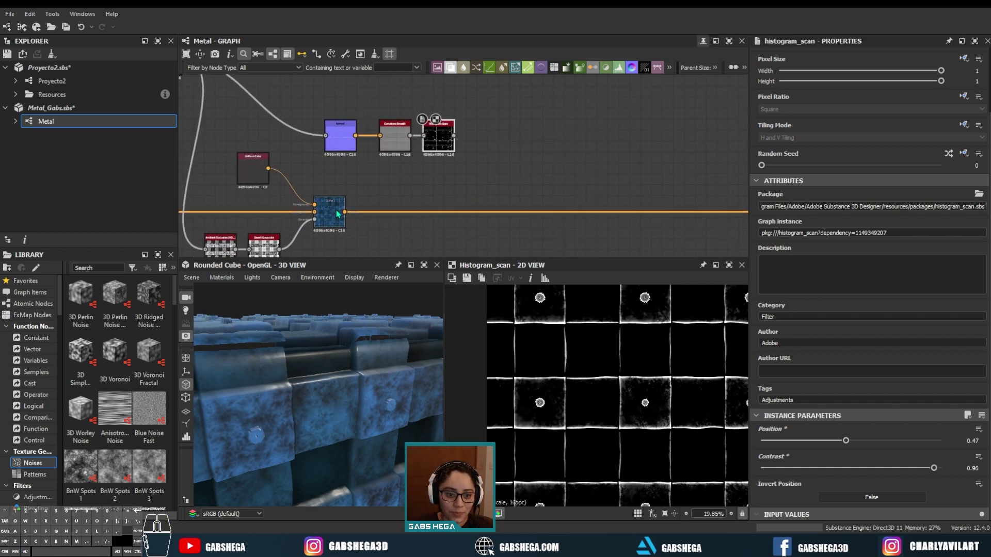
pyautogui.click(327, 211)
pyautogui.press('space')
pyautogui.write('b')
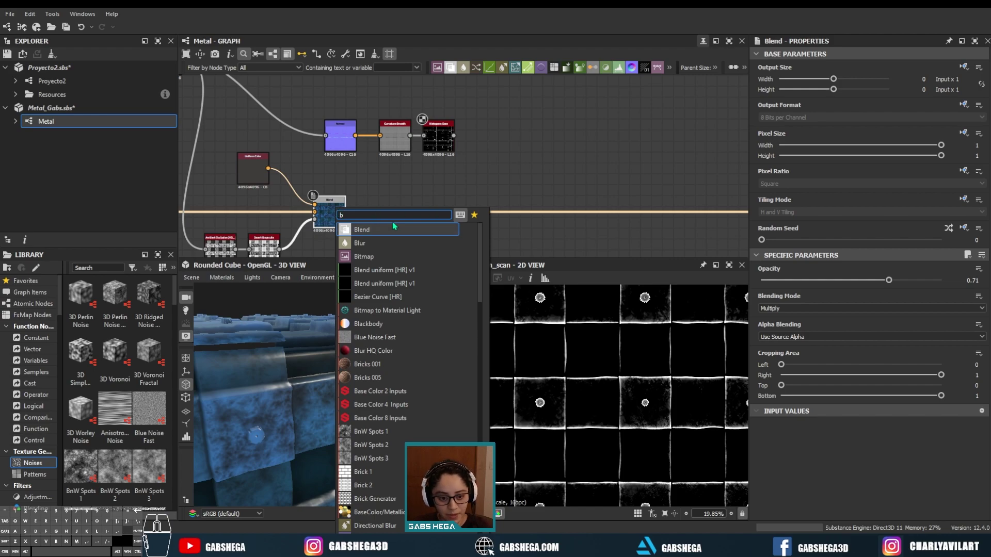
pyautogui.click(395, 229)
pyautogui.moveTo(382, 209); pyautogui.dragTo(514, 212)
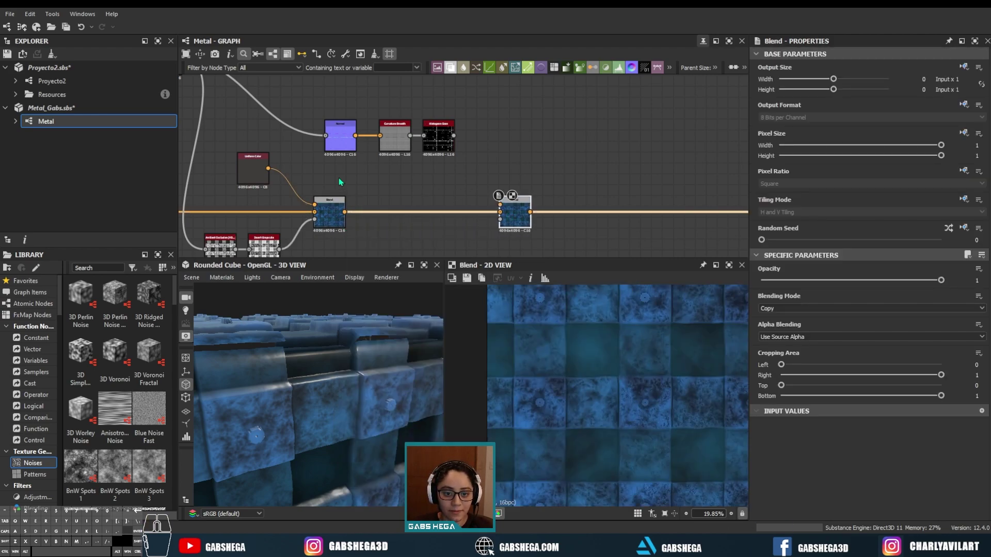
# Move the Normal, Curvature and Histogram chain below the Blend row, rerouting the white wire with a dot.
pyautogui.moveTo(477, 112); pyautogui.dragTo(315, 160)
pyautogui.scroll(-2, 412, 129)
pyautogui.moveTo(440, 138)
pyautogui.mouseDown()
pyautogui.moveTo(428, 234)
pyautogui.moveTo(434, 227)
pyautogui.mouseUp()
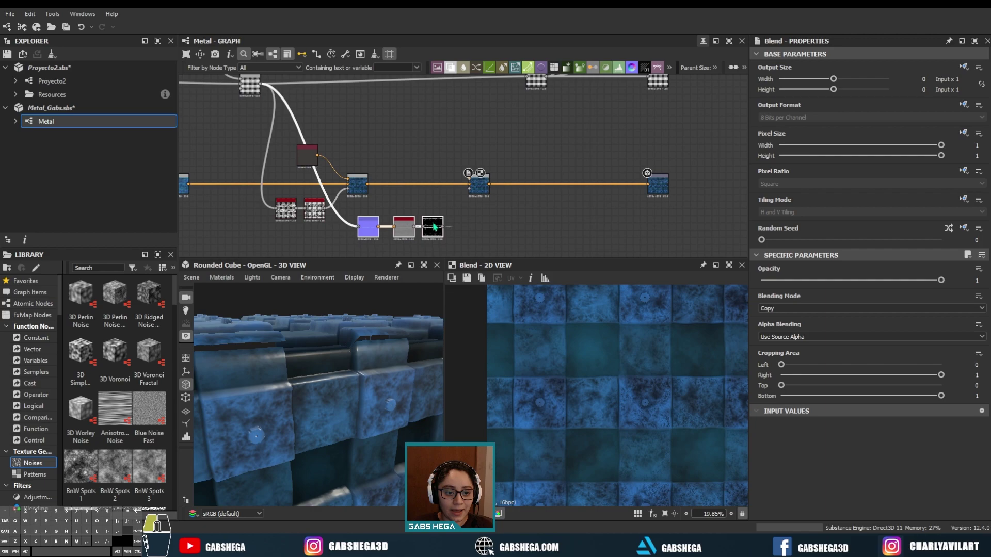
pyautogui.keyDown('alt'); pyautogui.click(283, 99); pyautogui.keyUp('alt')
pyautogui.click(323, 109)
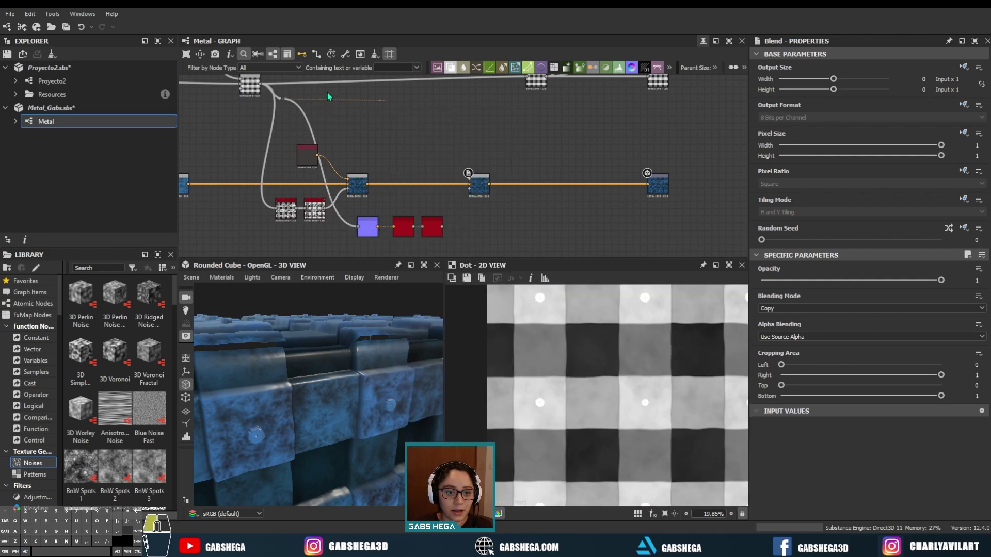
pyautogui.moveTo(283, 98); pyautogui.dragTo(401, 101)
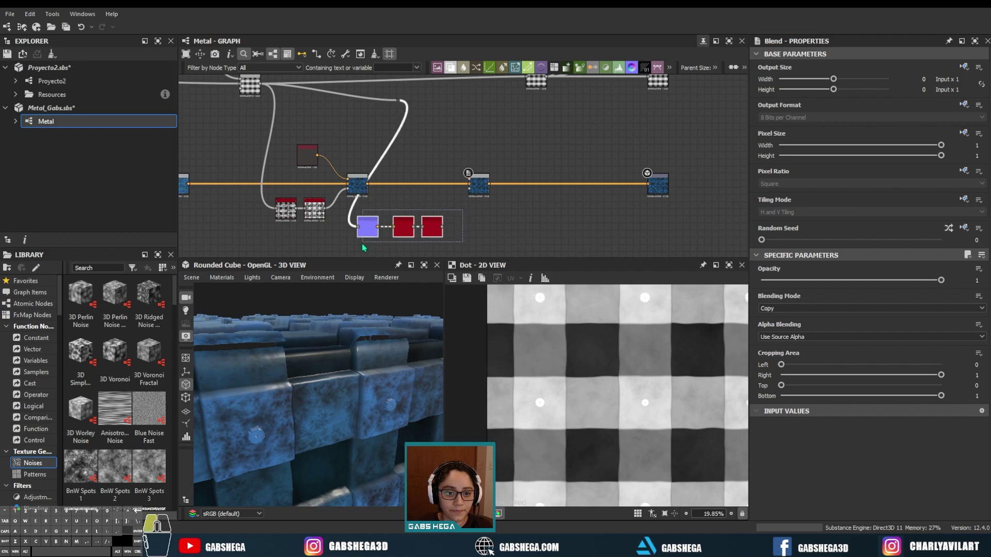
pyautogui.moveTo(437, 234); pyautogui.dragTo(513, 234)
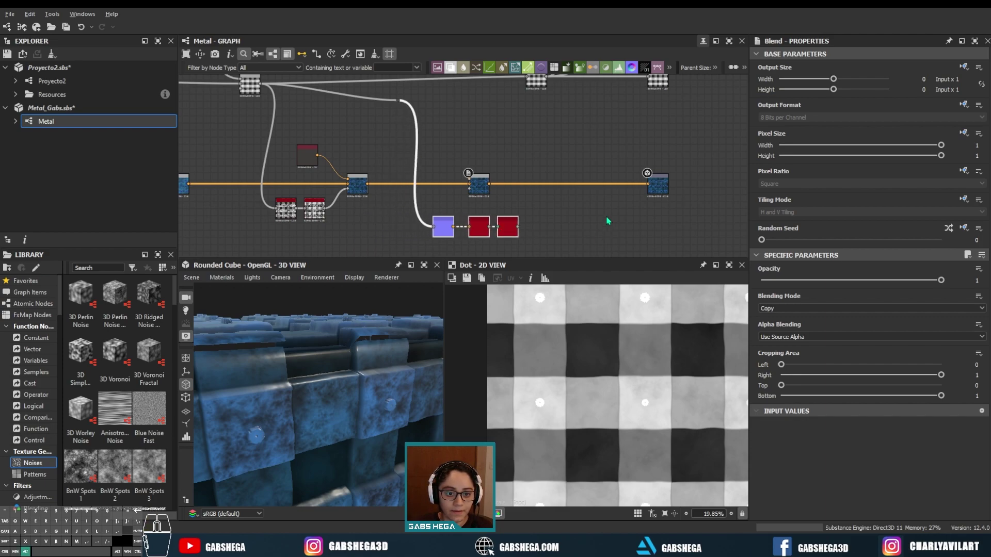
# Shift the dot and output nodes right and return Histogram Scan beside its chain.
pyautogui.scroll(-2, 568, 183)
pyautogui.scroll(-1, 548, 177)
pyautogui.scroll(-1, 568, 129)
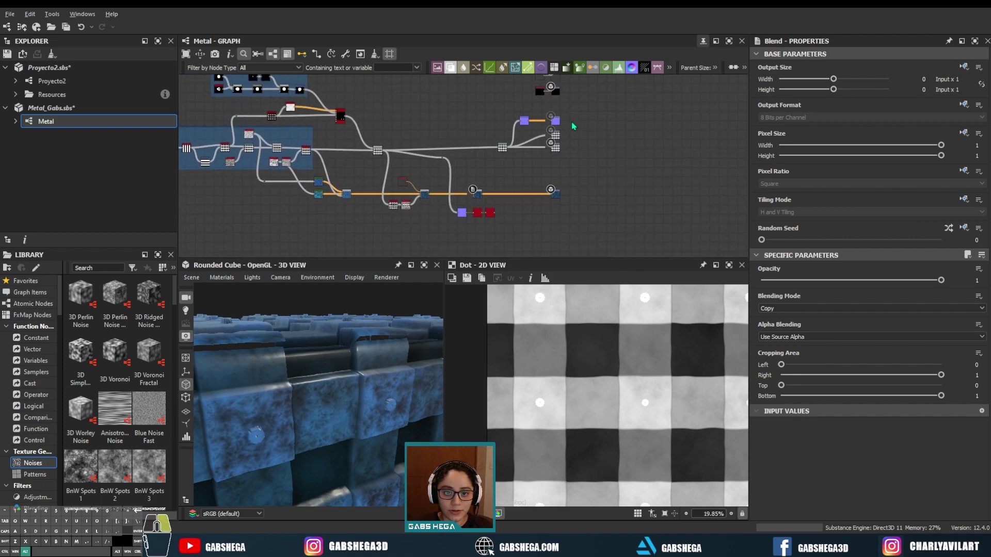
pyautogui.scroll(-1, 553, 171)
pyautogui.scroll(-1, 548, 155)
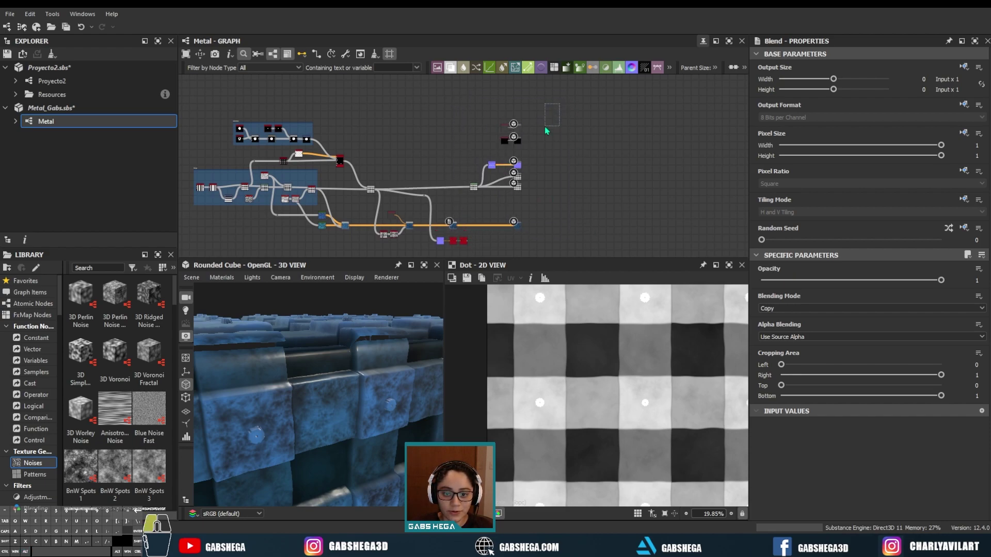
pyautogui.moveTo(518, 226); pyautogui.dragTo(635, 229)
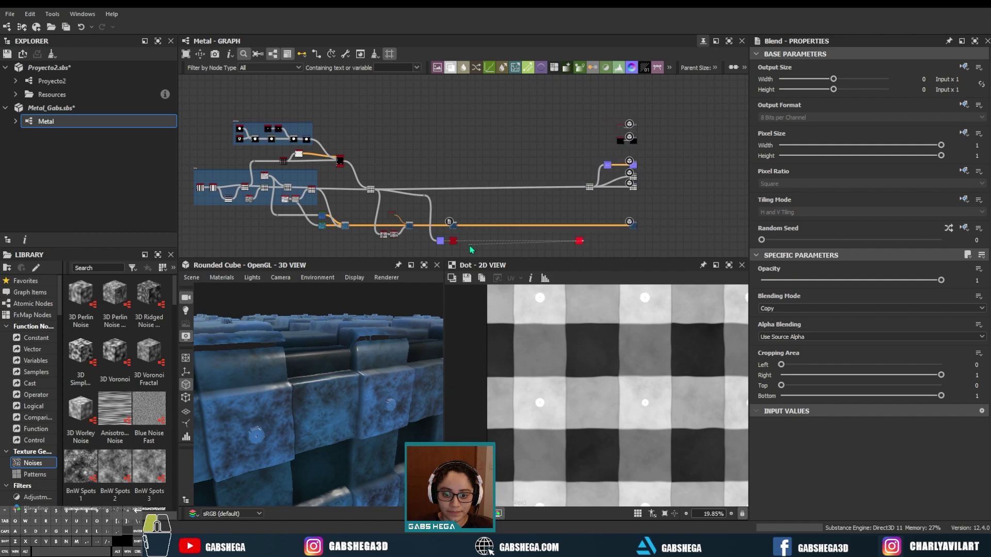
pyautogui.click(579, 241)
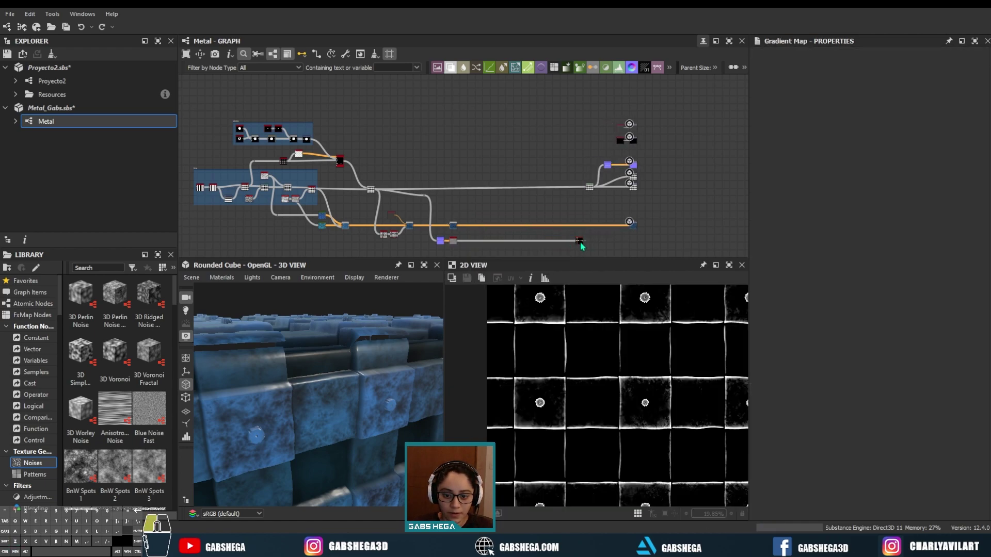
pyautogui.moveTo(580, 244); pyautogui.dragTo(469, 242)
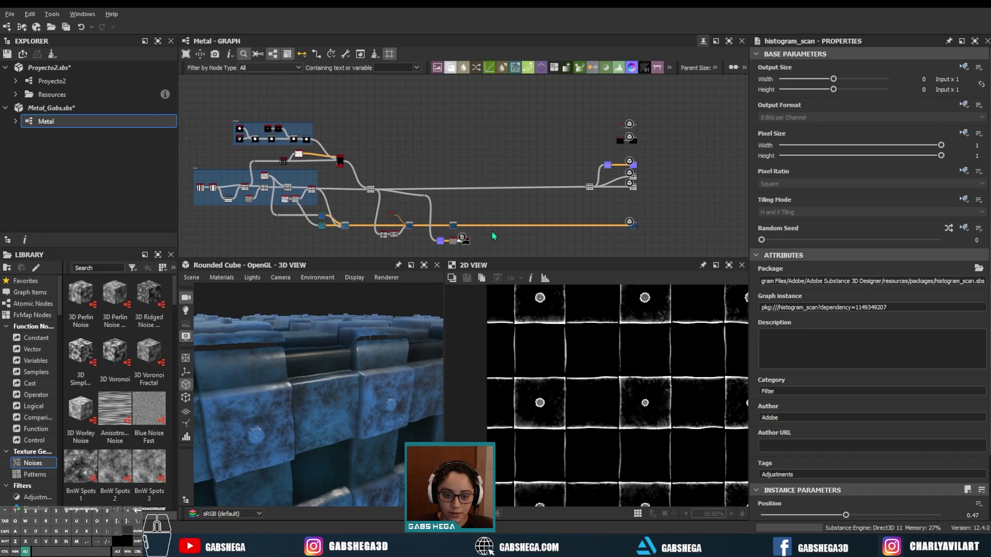
# Slide the new Blend further right and place the Uniform Color node beside it.
pyautogui.scroll(3, 494, 236)
pyautogui.scroll(1, 461, 227)
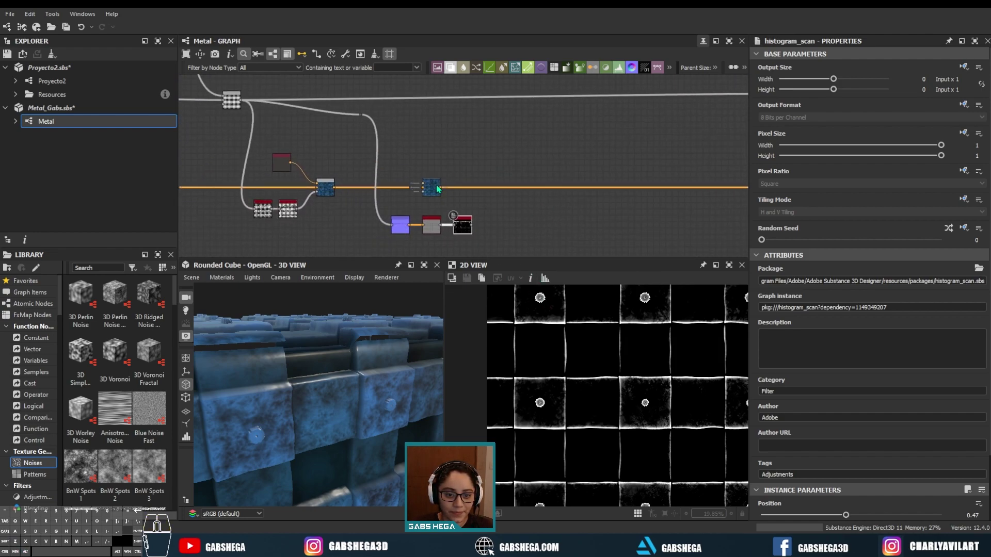
pyautogui.moveTo(434, 189); pyautogui.dragTo(504, 189)
pyautogui.scroll(1, 461, 163)
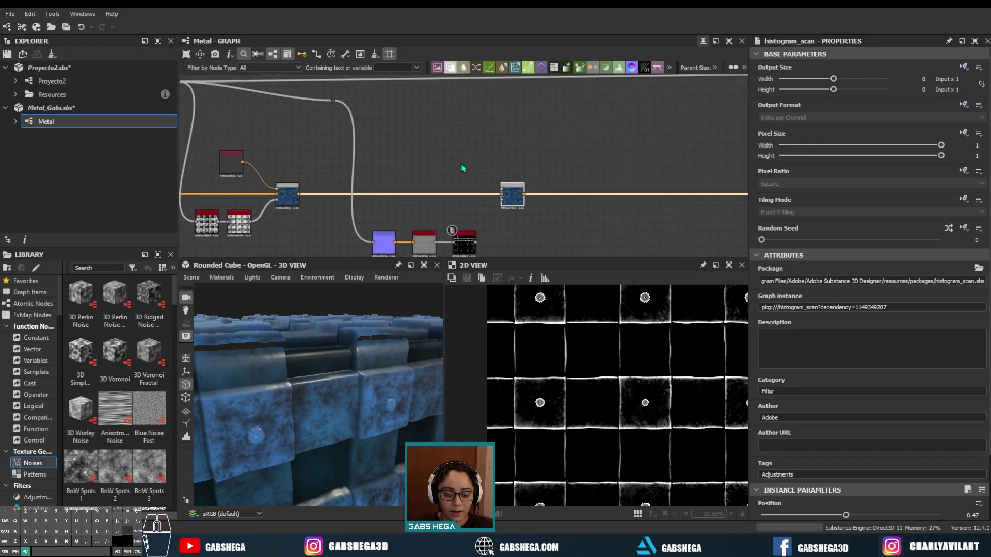
pyautogui.moveTo(461, 163); pyautogui.dragTo(430, 160, button='middle')
pyautogui.click(209, 166)
pyautogui.moveTo(209, 167)
pyautogui.mouseDown()
pyautogui.moveTo(468, 172)
pyautogui.moveTo(430, 173)
pyautogui.mouseUp()
# Set the Uniform Color to a light bluish grey (166, 169, 171).
pyautogui.scroll(1, 428, 174)
pyautogui.scroll(1, 423, 177)
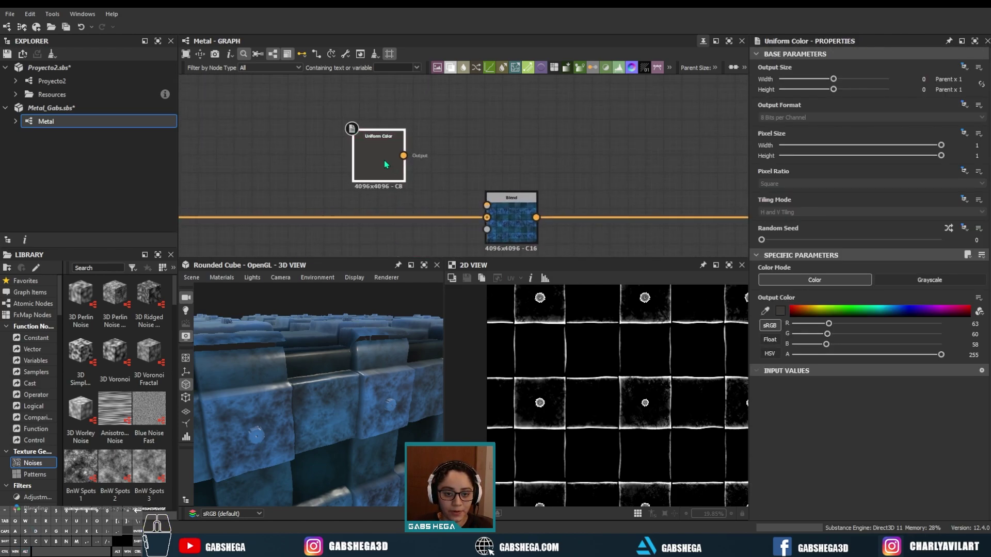
pyautogui.click(781, 312)
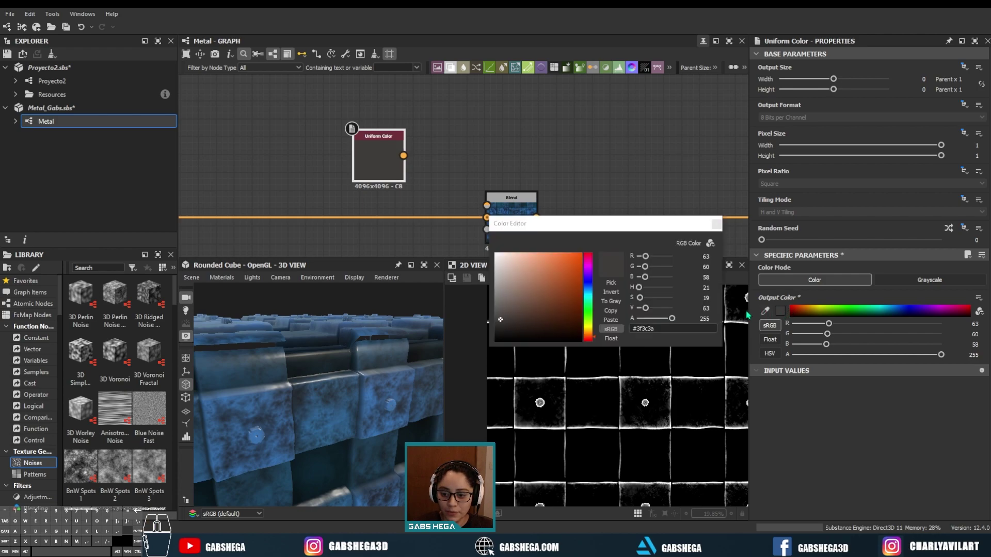
pyautogui.click(499, 287)
pyautogui.click(504, 279)
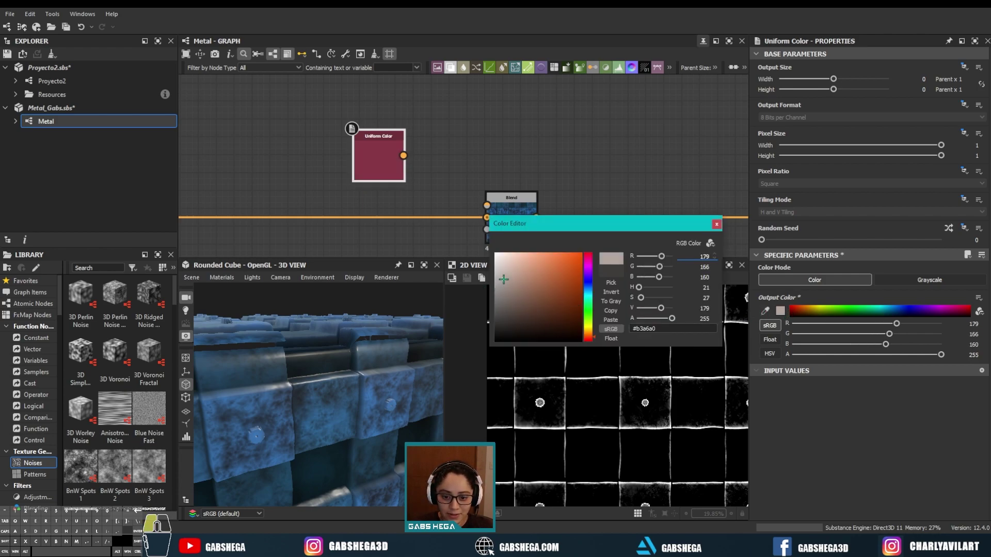
pyautogui.moveTo(504, 279); pyautogui.dragTo(495, 275)
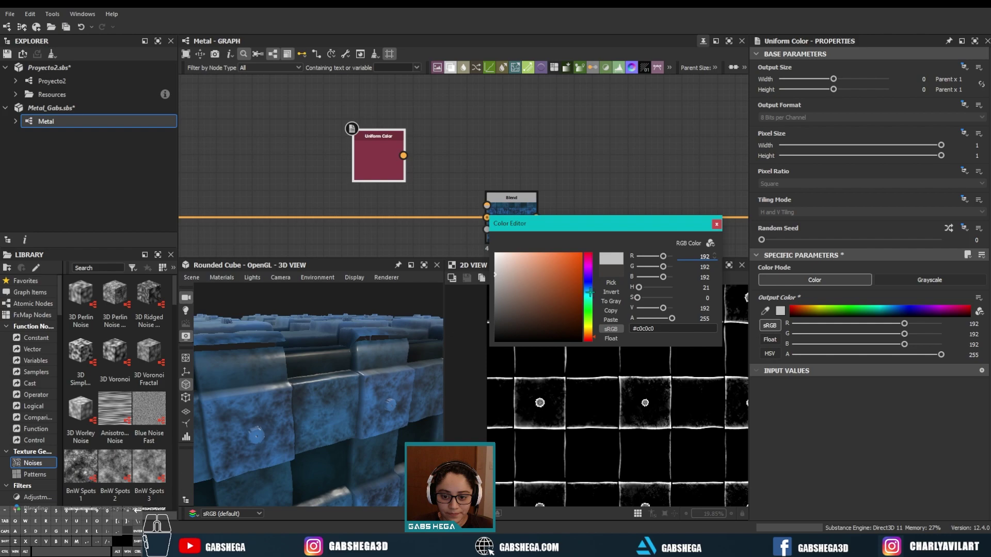
pyautogui.click(590, 292)
pyautogui.moveTo(501, 279); pyautogui.dragTo(497, 282)
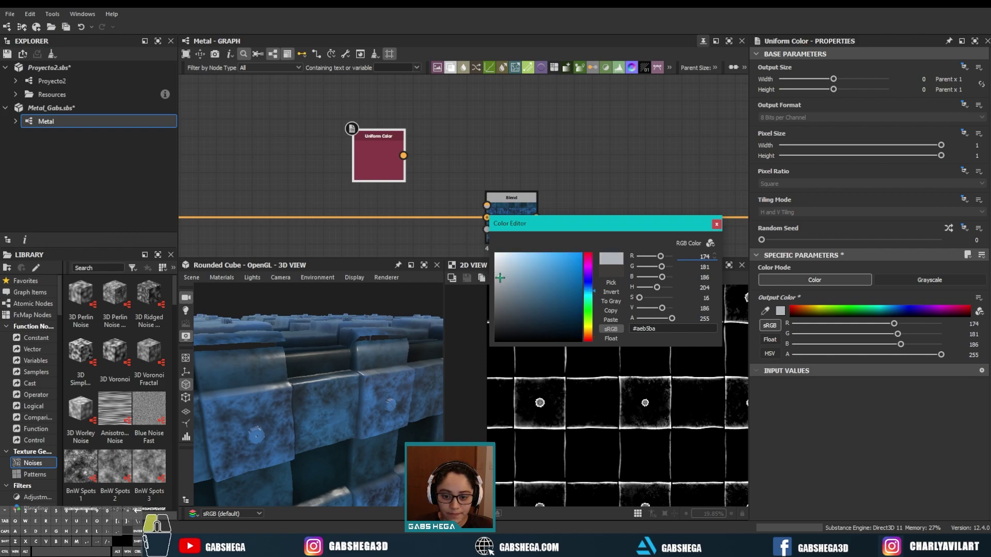
pyautogui.click(716, 224)
# Link the grey into the Blend's Foreground and the Histogram Scan mask into its Opacity.
pyautogui.scroll(-2, 414, 170)
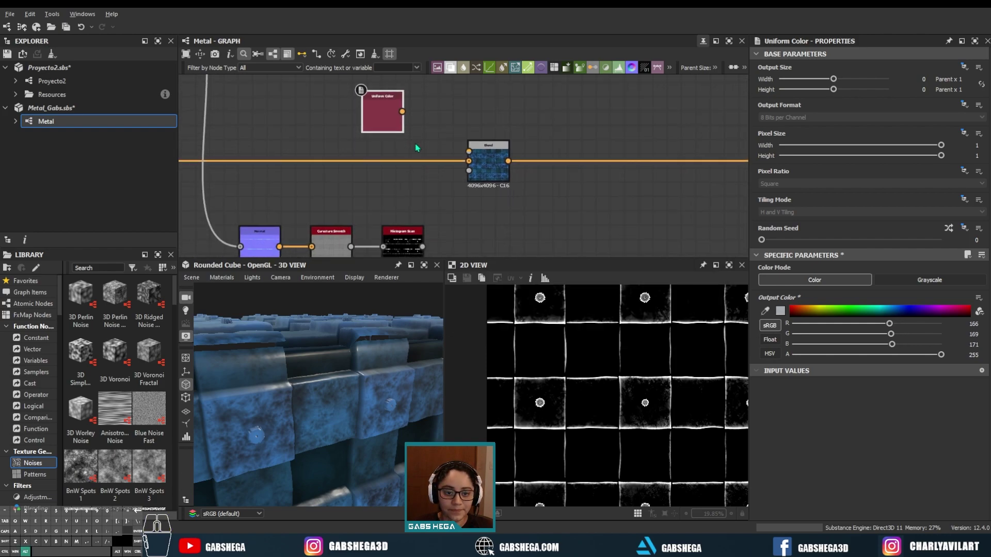
pyautogui.click(406, 118)
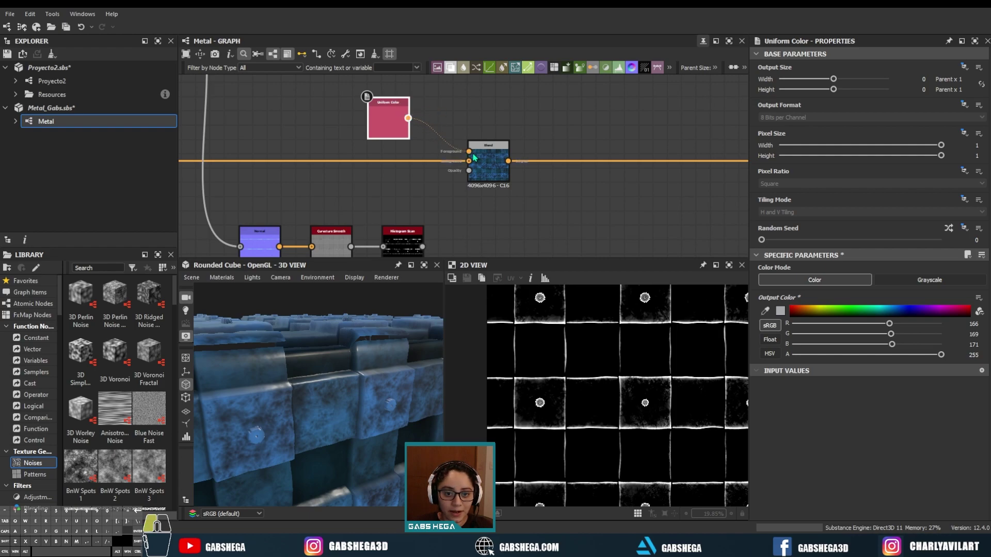
pyautogui.moveTo(473, 157); pyautogui.dragTo(469, 152)
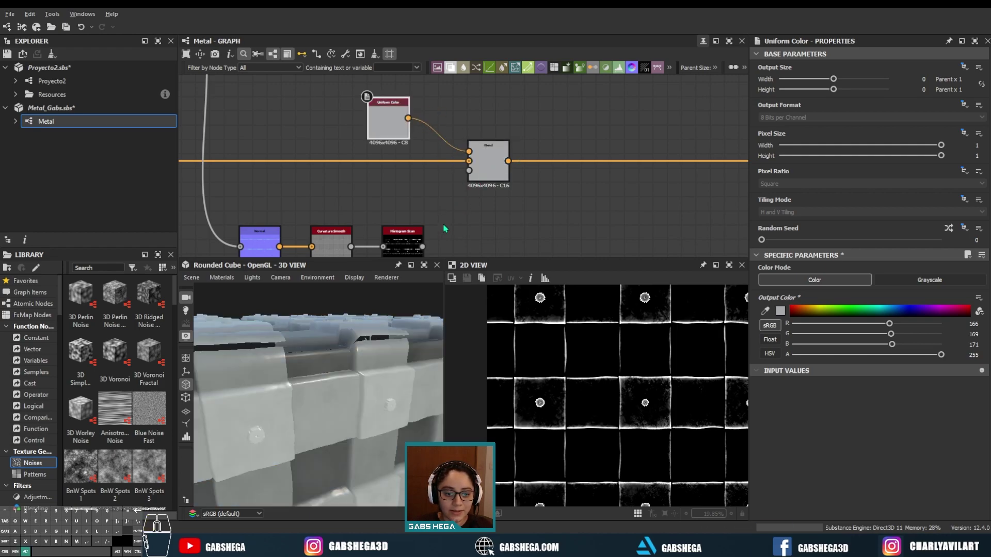
pyautogui.moveTo(445, 229); pyautogui.dragTo(437, 208, button='middle')
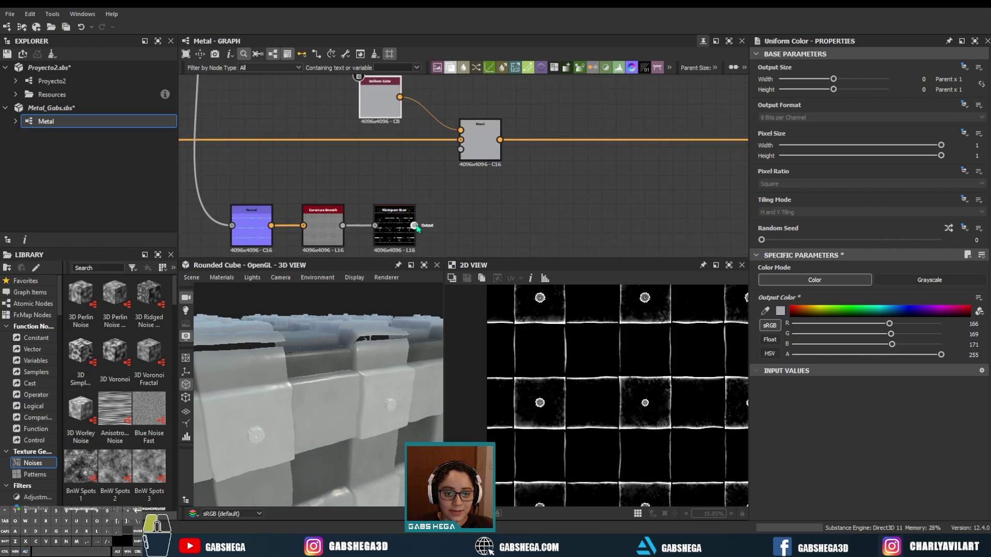
pyautogui.moveTo(414, 226); pyautogui.dragTo(467, 154)
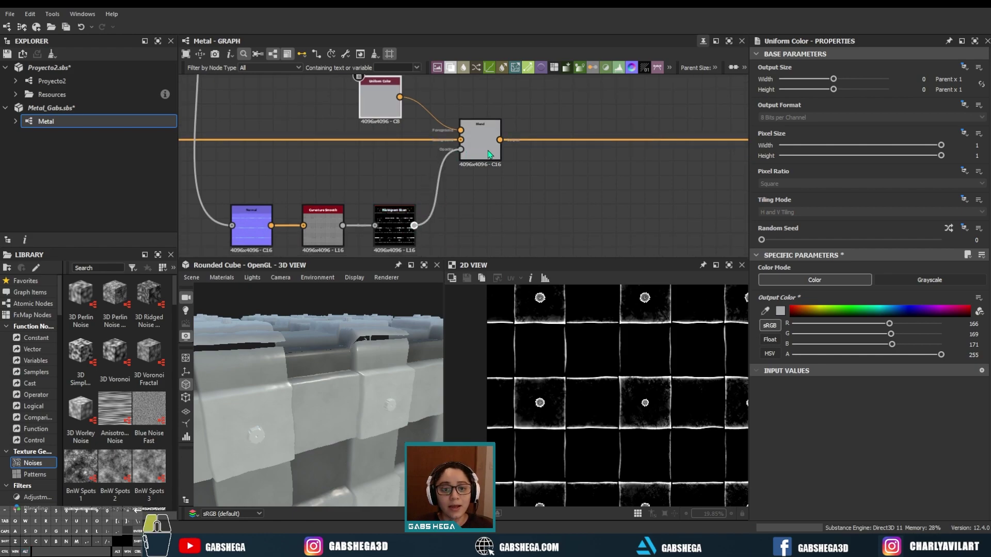
pyautogui.moveTo(333, 404)
pyautogui.keyDown('alt'); pyautogui.mouseDown()
pyautogui.moveTo(330, 363)
pyautogui.moveTo(320, 390)
pyautogui.moveTo(330, 354)
pyautogui.moveTo(320, 382)
pyautogui.moveTo(345, 380)
pyautogui.moveTo(254, 394)
pyautogui.moveTo(352, 391)
pyautogui.mouseUp(); pyautogui.keyUp('alt')
# Preview the earlier Blend node's settings and output in the 2D view.
pyautogui.moveTo(317, 166); pyautogui.dragTo(501, 202, button='middle')
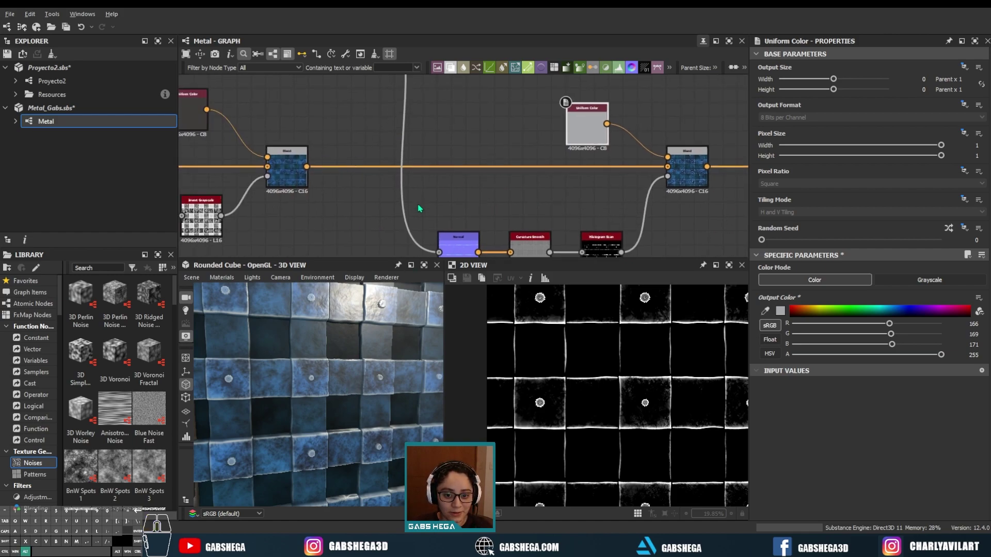
pyautogui.doubleClick(286, 189)
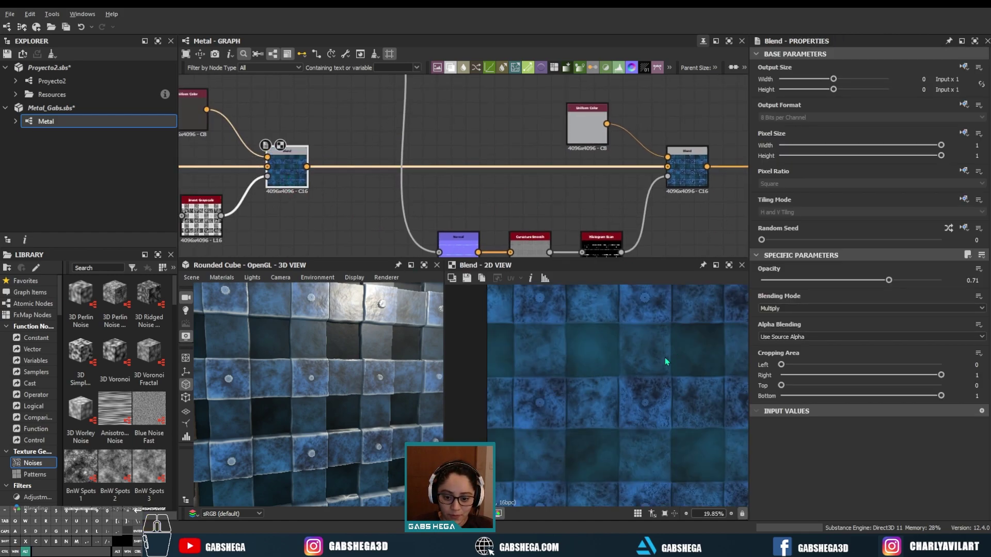
pyautogui.scroll(-1, 666, 362)
pyautogui.scroll(-1, 642, 374)
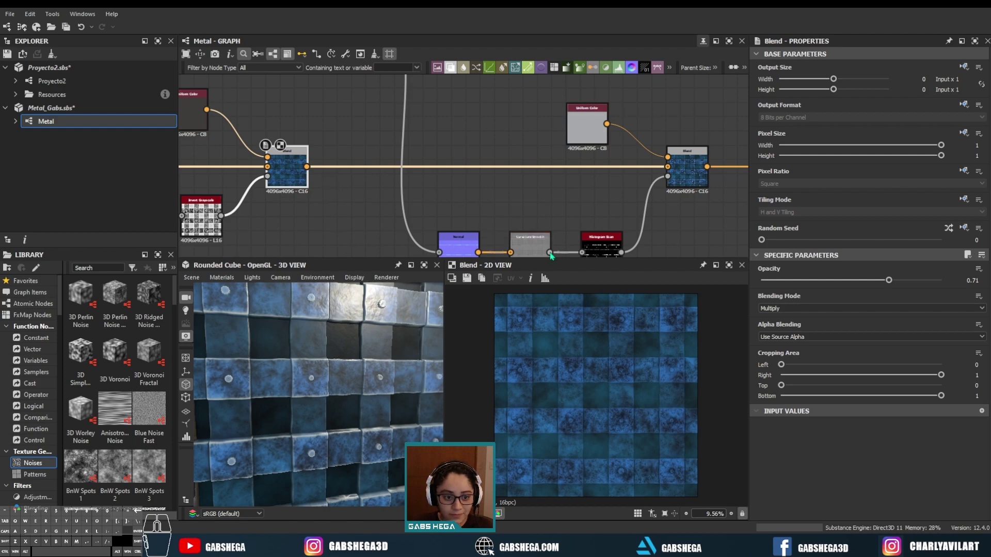
# Preview the final Blend's result, Copy mode at opacity 1, then bring the mask chain into view.
pyautogui.moveTo(613, 191); pyautogui.dragTo(498, 180, button='middle')
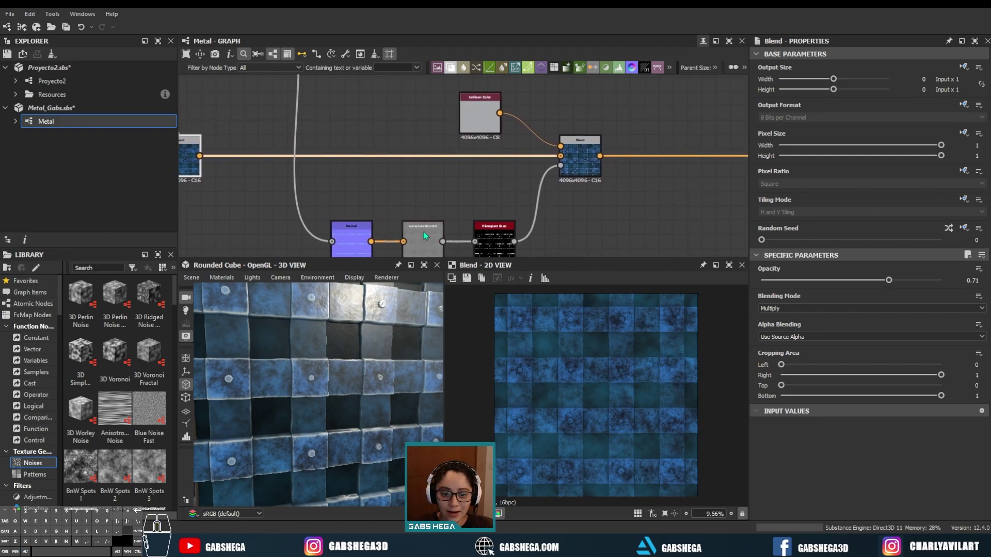
pyautogui.doubleClick(587, 159)
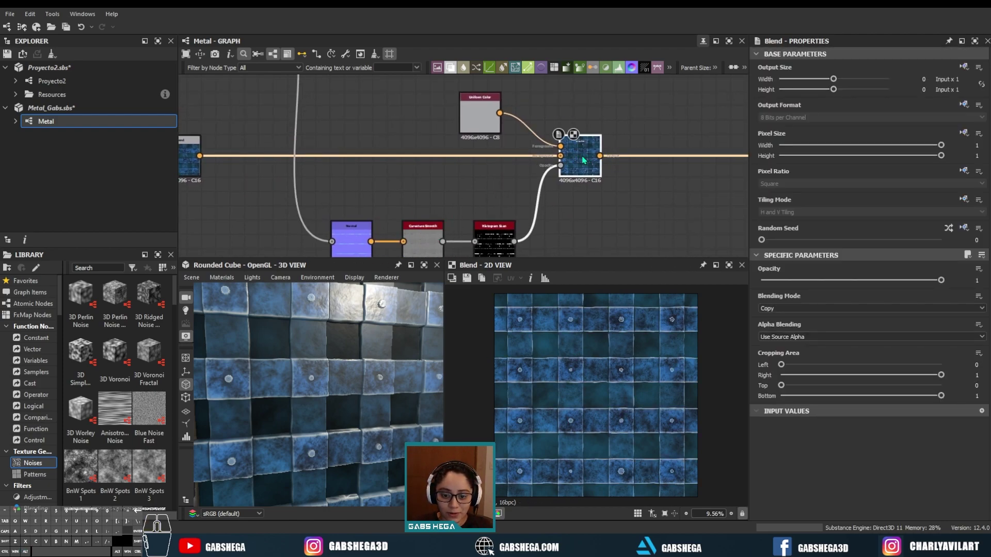
pyautogui.scroll(5, 551, 378)
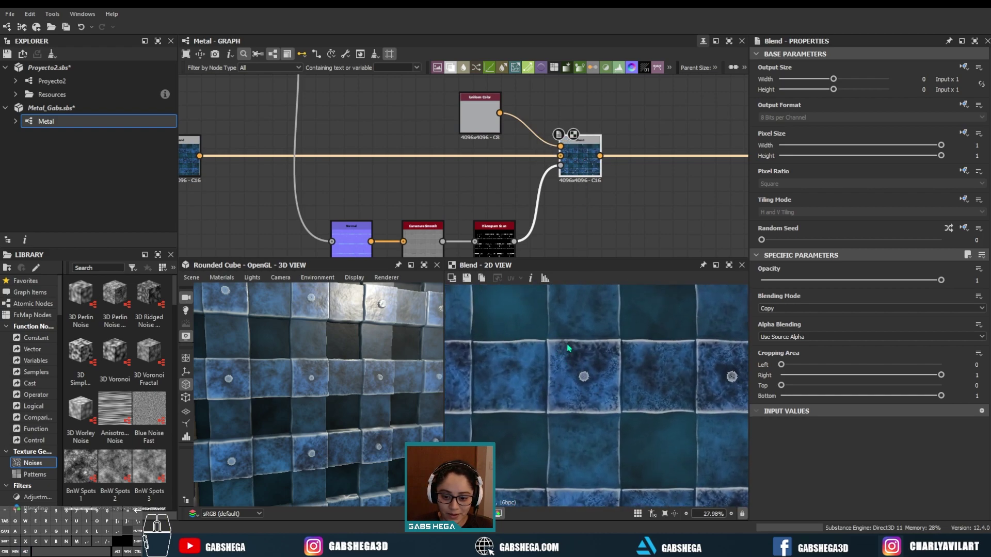
pyautogui.moveTo(533, 209); pyautogui.dragTo(521, 148, button='middle')
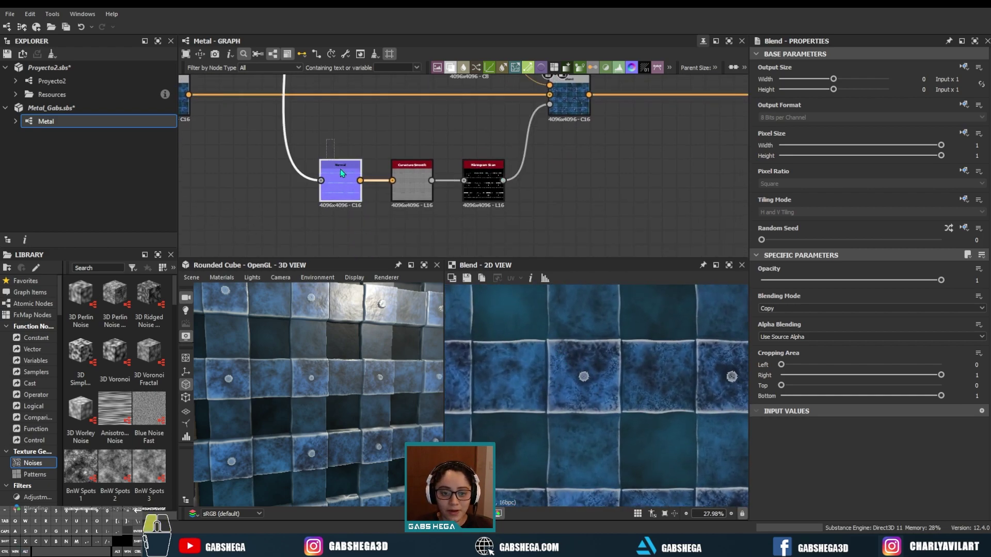
pyautogui.moveTo(487, 190)
pyautogui.mouseDown(button='middle')
pyautogui.moveTo(437, 189)
pyautogui.moveTo(464, 190)
pyautogui.mouseUp(button='middle')
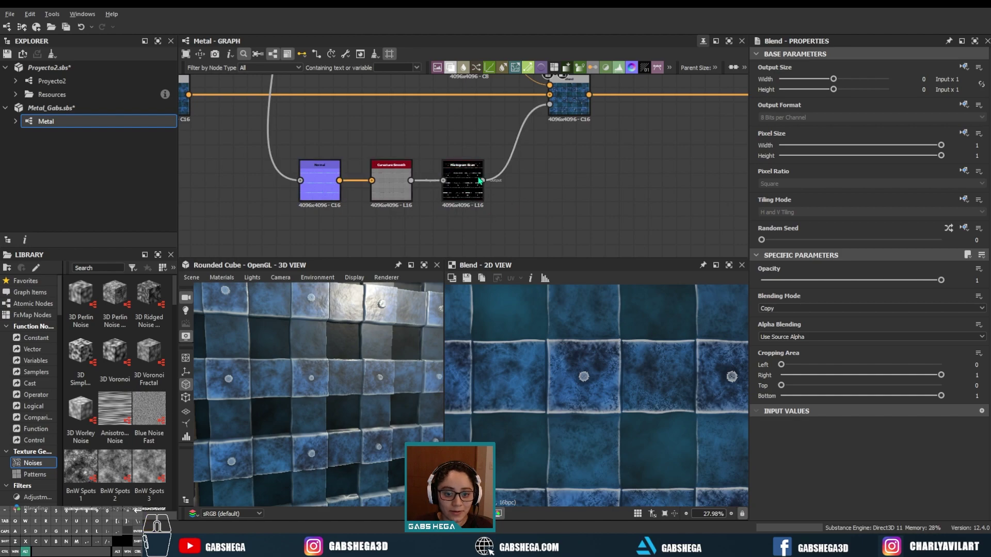
pyautogui.scroll(2, 466, 200)
# Add a Warp node fed by the Histogram Scan mask.
pyautogui.doubleClick(469, 197)
pyautogui.moveTo(582, 200); pyautogui.dragTo(543, 203, button='middle')
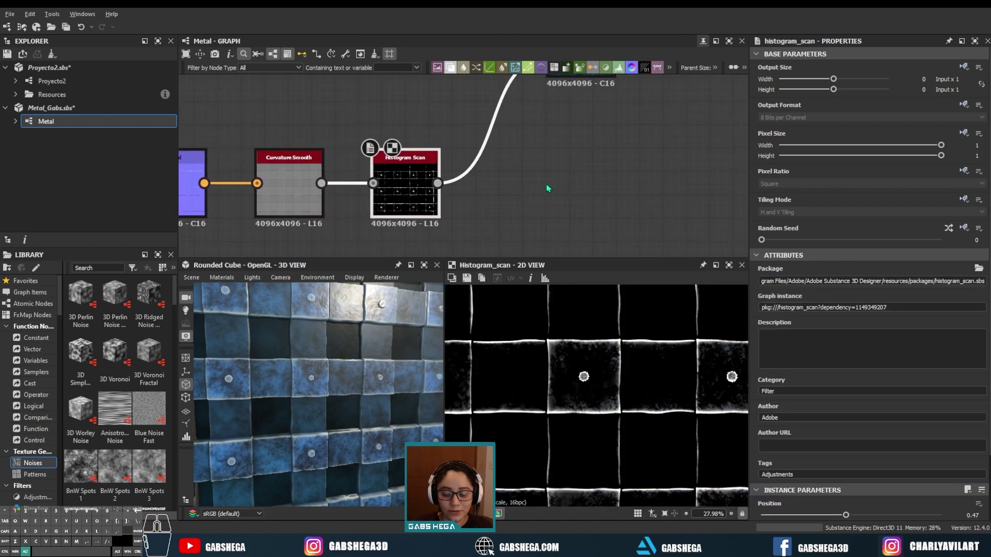
pyautogui.press('space')
pyautogui.write('w')
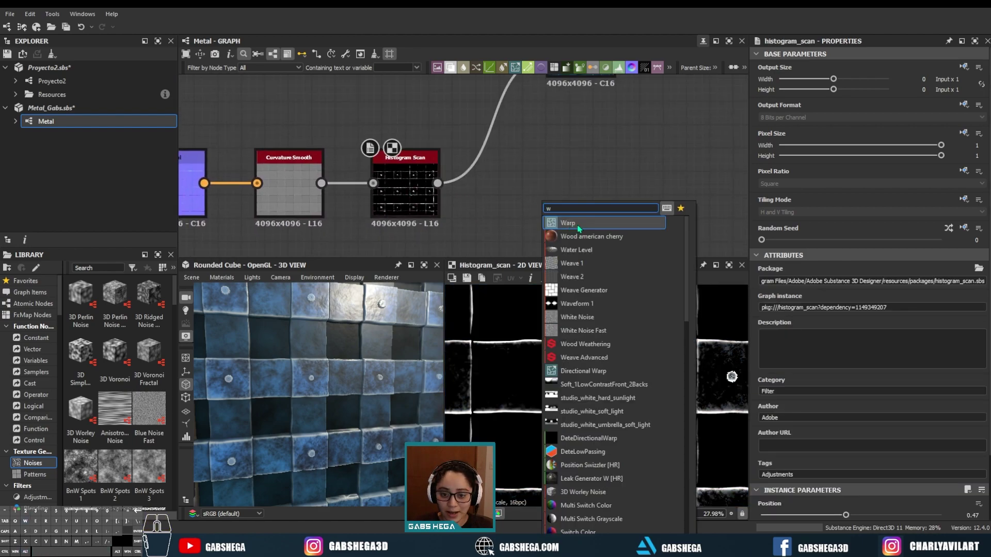
pyautogui.click(566, 223)
pyautogui.moveTo(438, 183); pyautogui.dragTo(525, 175)
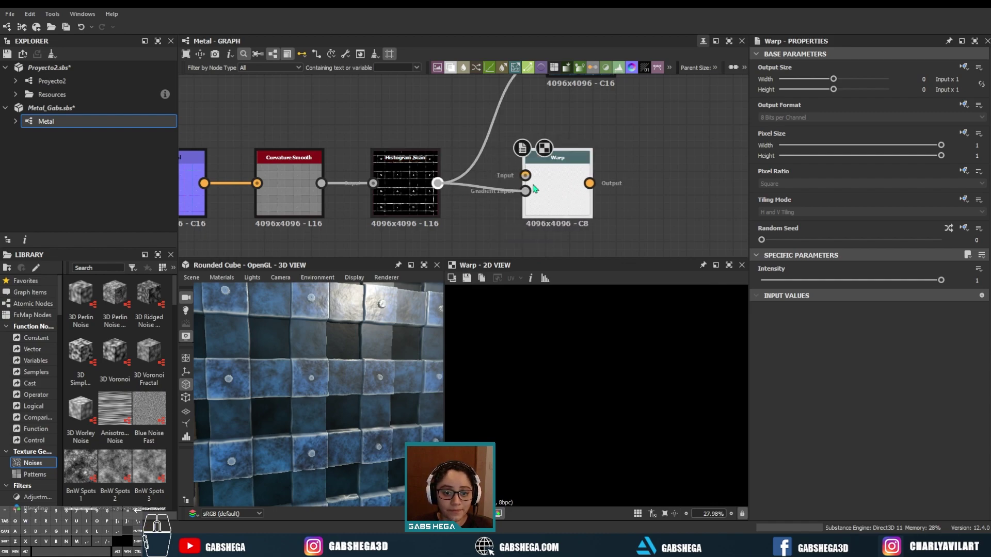
pyautogui.moveTo(437, 183); pyautogui.dragTo(525, 191)
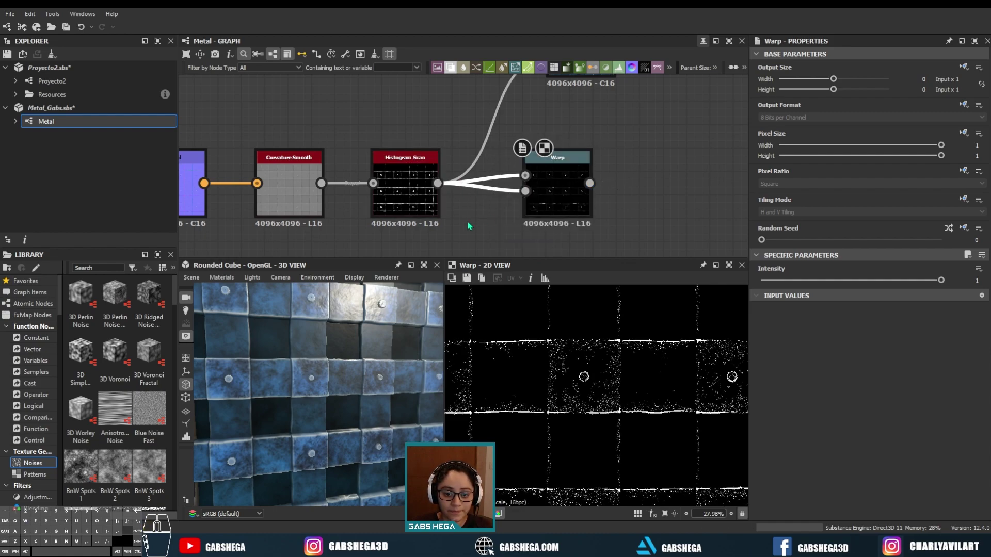
pyautogui.moveTo(438, 183); pyautogui.dragTo(562, 200)
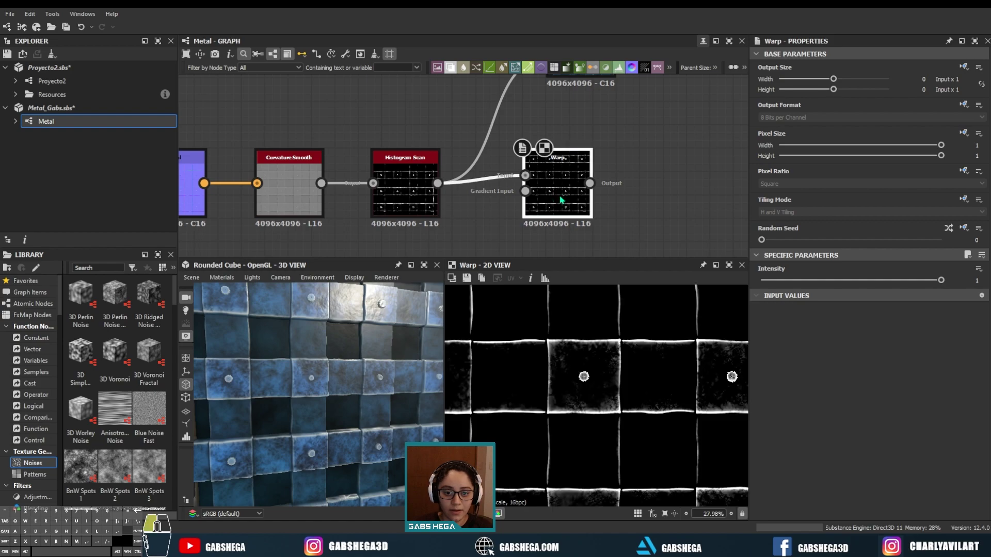
# Add a Perlin Noise and plug it into the Warp's Gradient Input.
pyautogui.moveTo(528, 200); pyautogui.dragTo(504, 162, button='middle')
pyautogui.press('space')
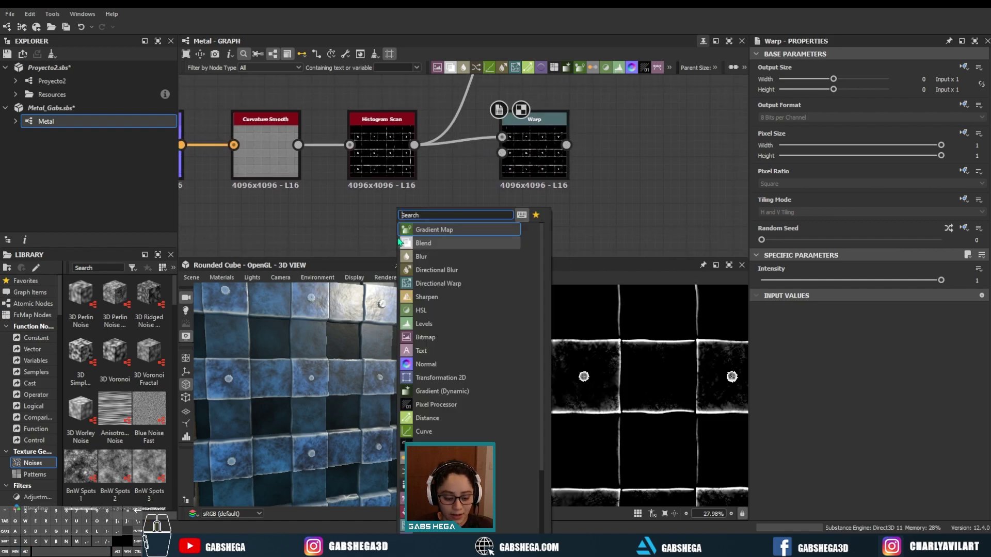
pyautogui.write('perlin')
pyautogui.press('Return')
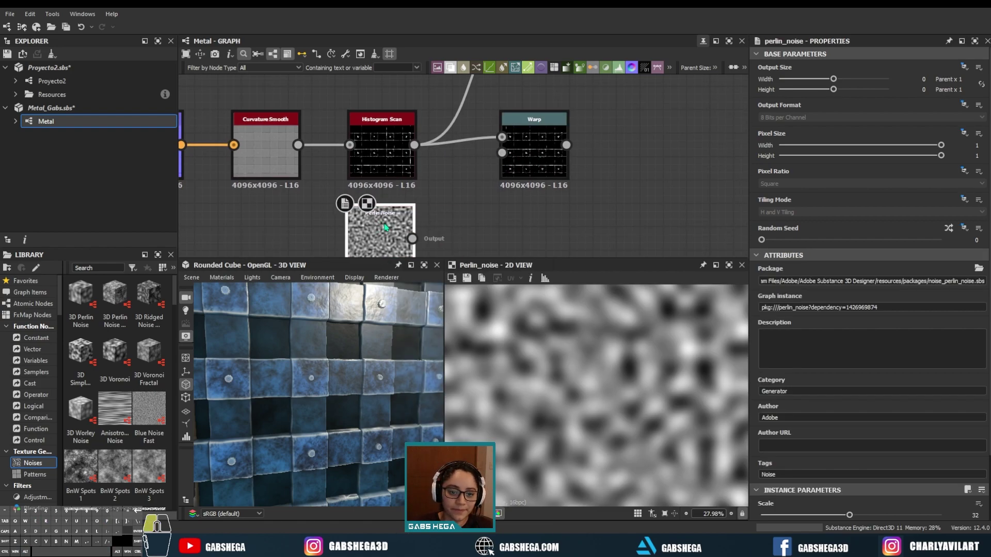
pyautogui.moveTo(415, 237); pyautogui.dragTo(502, 152)
pyautogui.click(532, 155)
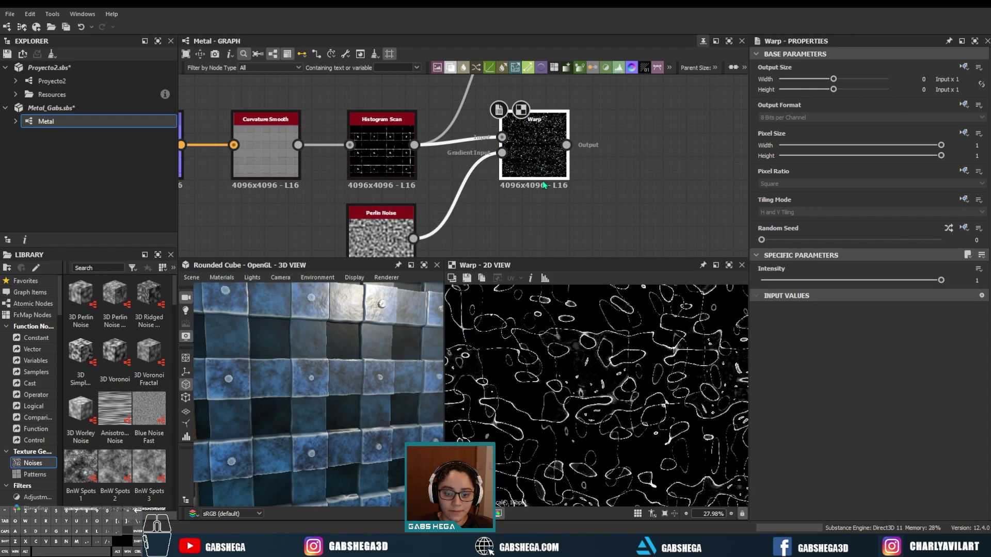
# Set Perlin Noise scale to 32 and Warp intensity to 0.01.
pyautogui.moveTo(939, 281); pyautogui.dragTo(743, 289)
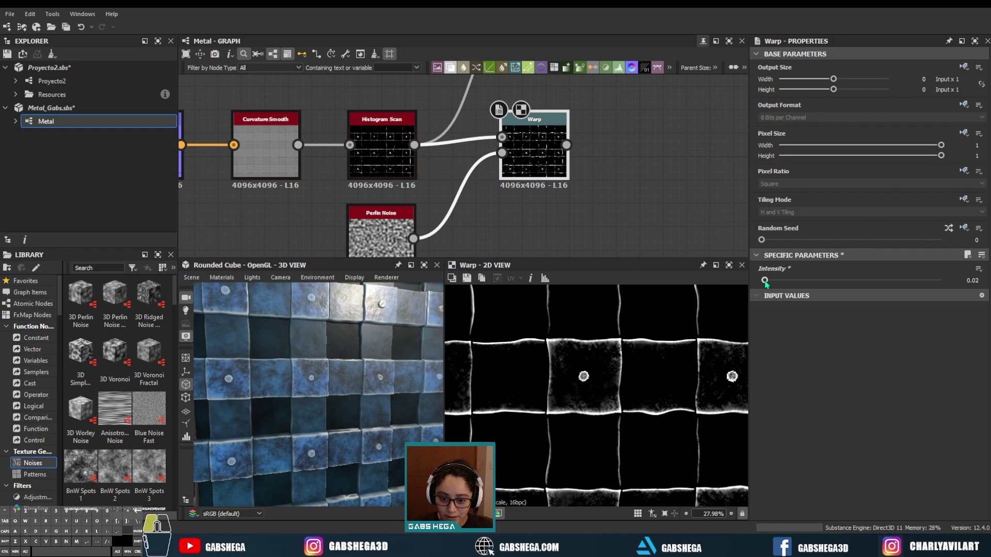
pyautogui.click(377, 238)
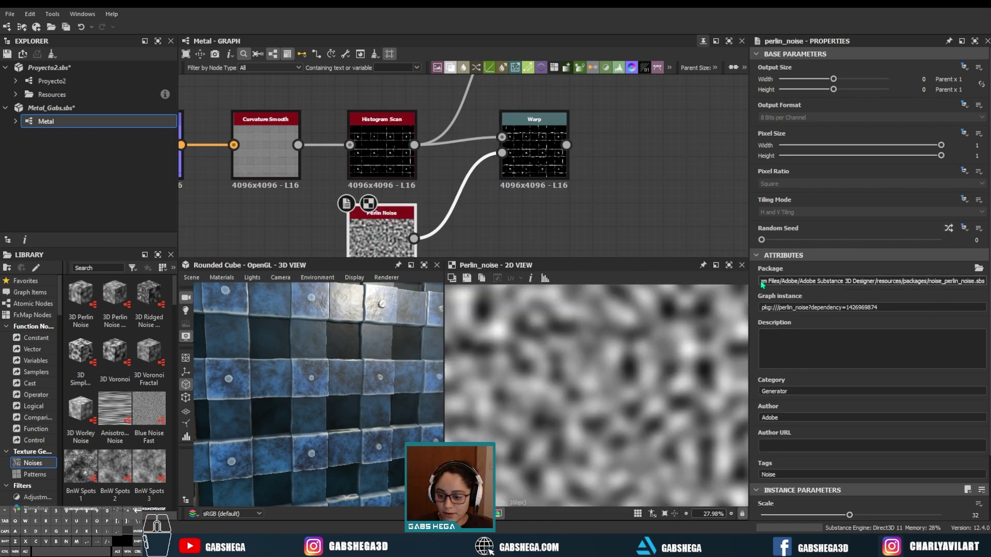
pyautogui.scroll(-3, 872, 392)
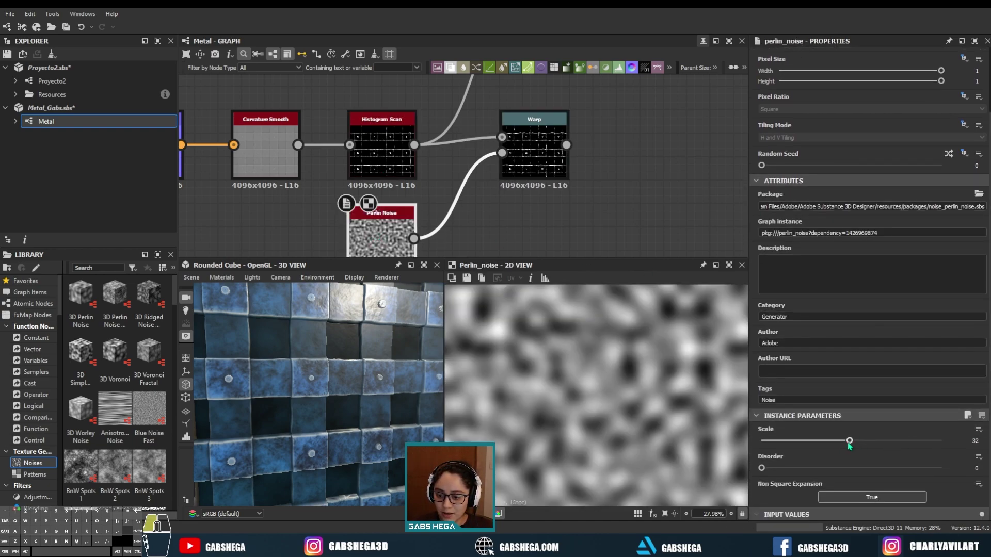
pyautogui.moveTo(849, 441); pyautogui.dragTo(940, 441)
pyautogui.click(531, 160)
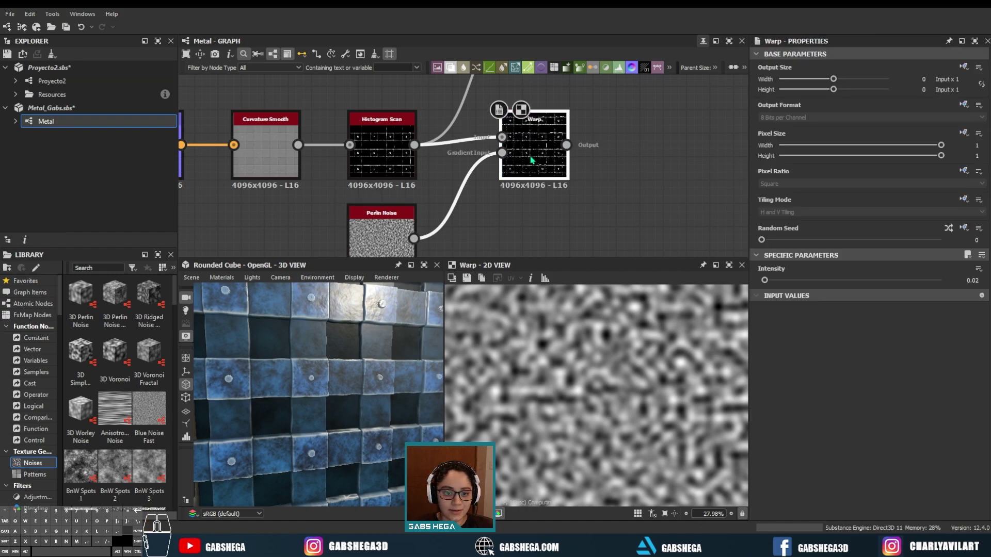
pyautogui.moveTo(764, 281); pyautogui.dragTo(763, 282)
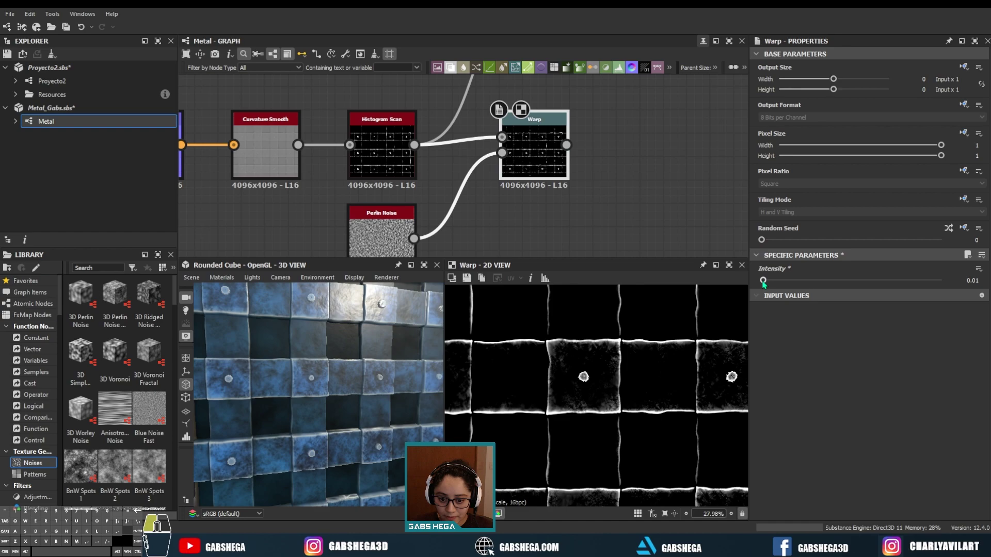
pyautogui.scroll(3, 556, 345)
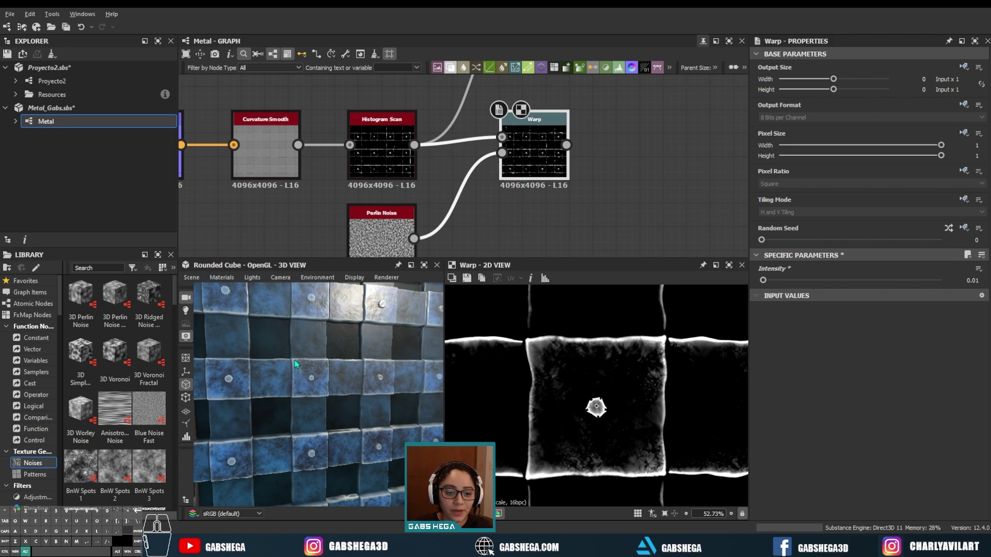
# Move the Blend right and wire the Warp output into its lower input.
pyautogui.scroll(5, 298, 365)
pyautogui.scroll(-2, 615, 143)
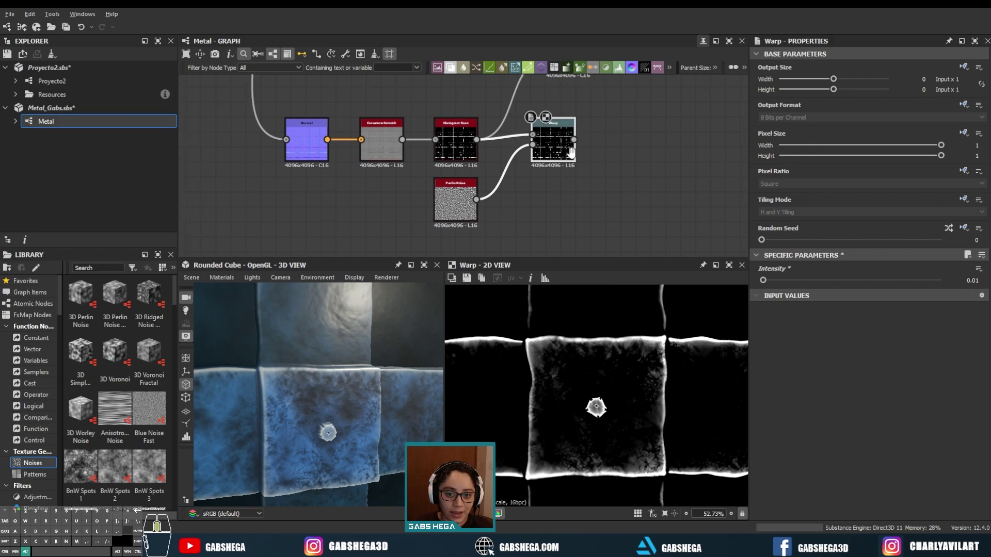
pyautogui.moveTo(615, 143); pyautogui.dragTo(519, 210, button='middle')
pyautogui.moveTo(543, 122); pyautogui.dragTo(587, 122)
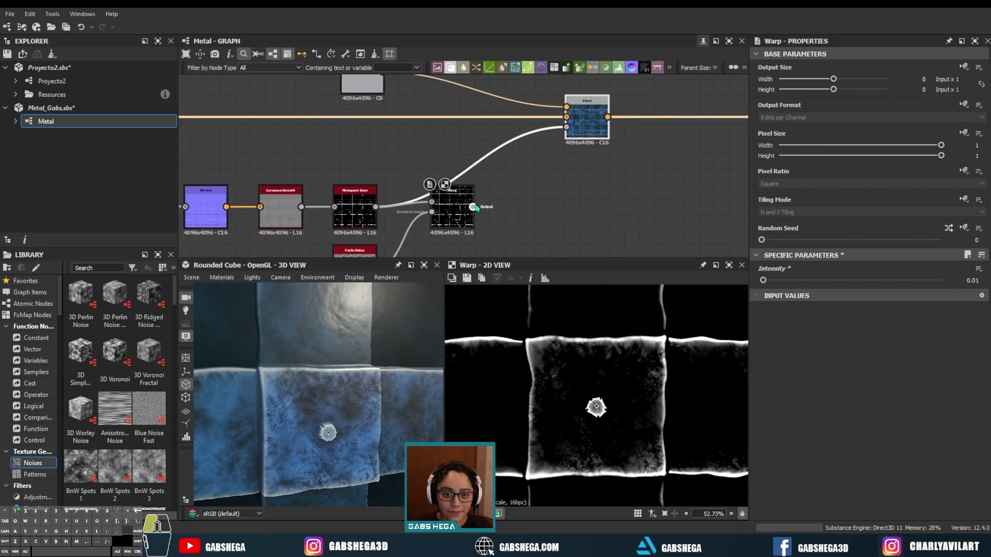
pyautogui.moveTo(473, 207); pyautogui.dragTo(566, 127)
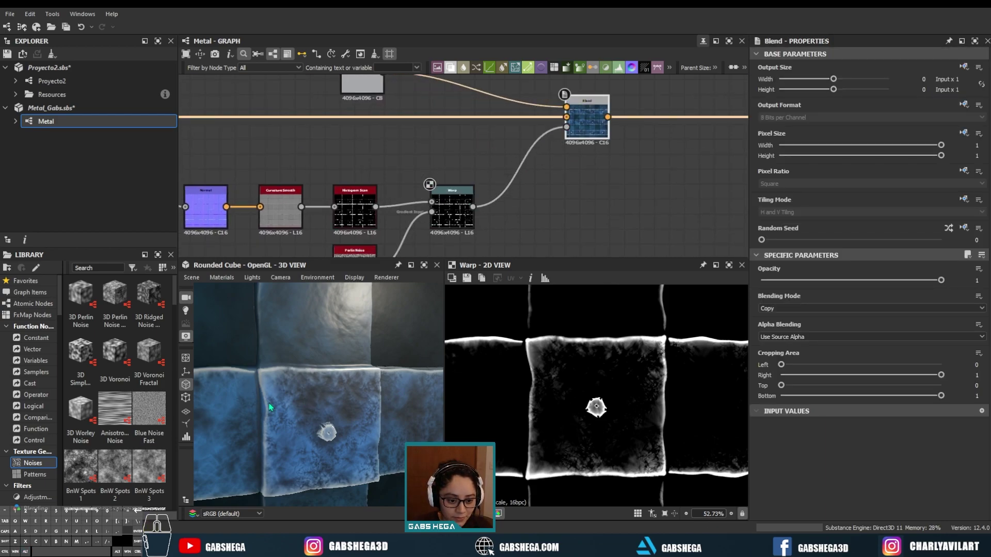
# Orbit and zoom the 3D and 2D views to inspect the roughened tiles.
pyautogui.moveTo(321, 383)
pyautogui.mouseDown()
pyautogui.moveTo(342, 375)
pyautogui.moveTo(309, 387)
pyautogui.moveTo(352, 383)
pyautogui.moveTo(396, 474)
pyautogui.moveTo(370, 394)
pyautogui.moveTo(311, 402)
pyautogui.moveTo(428, 341)
pyautogui.mouseUp()
pyautogui.scroll(-5, 308, 387)
pyautogui.moveTo(301, 413); pyautogui.dragTo(352, 420)
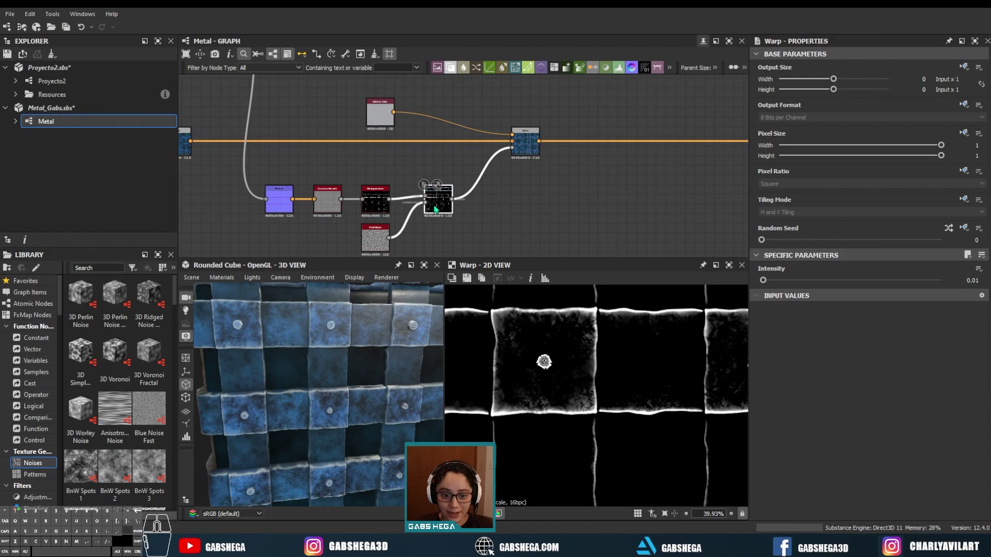
pyautogui.scroll(-4, 547, 351)
pyautogui.scroll(-4, 547, 351)
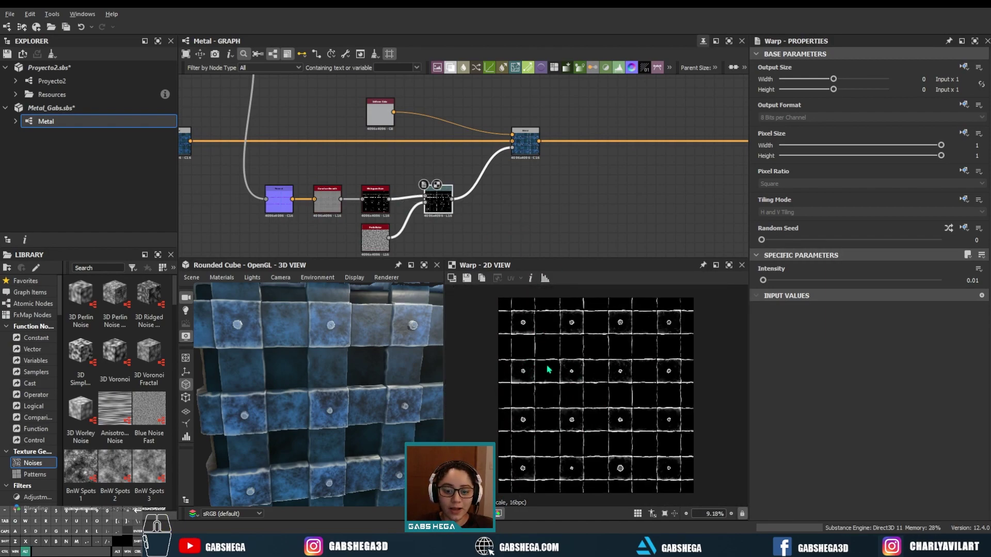
pyautogui.scroll(2, 548, 370)
pyautogui.scroll(2, 598, 418)
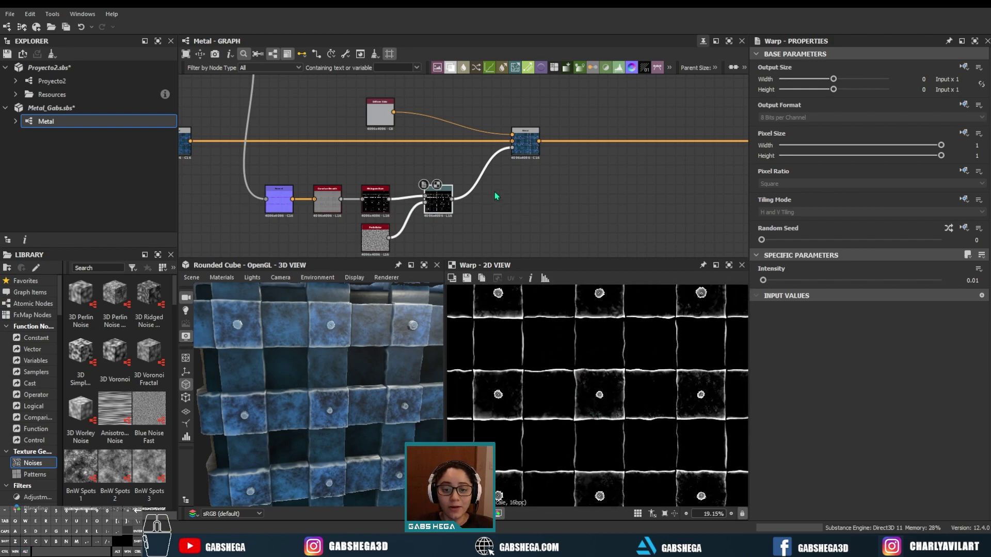
pyautogui.scroll(1, 491, 201)
pyautogui.scroll(1, 511, 211)
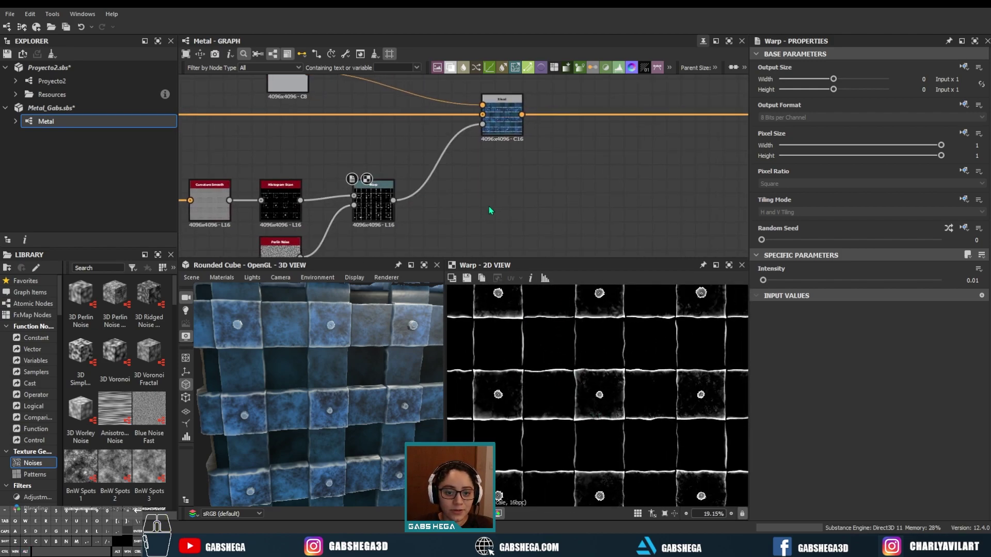
# Add a Blend node right of the Warp, taking the warped mask as background.
pyautogui.press('space')
pyautogui.write('bl')
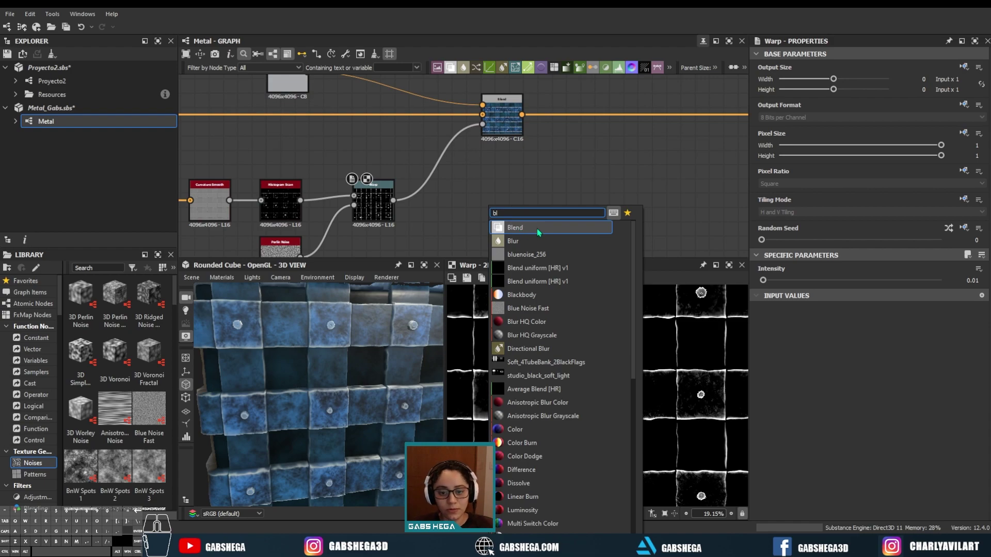
pyautogui.click(537, 230)
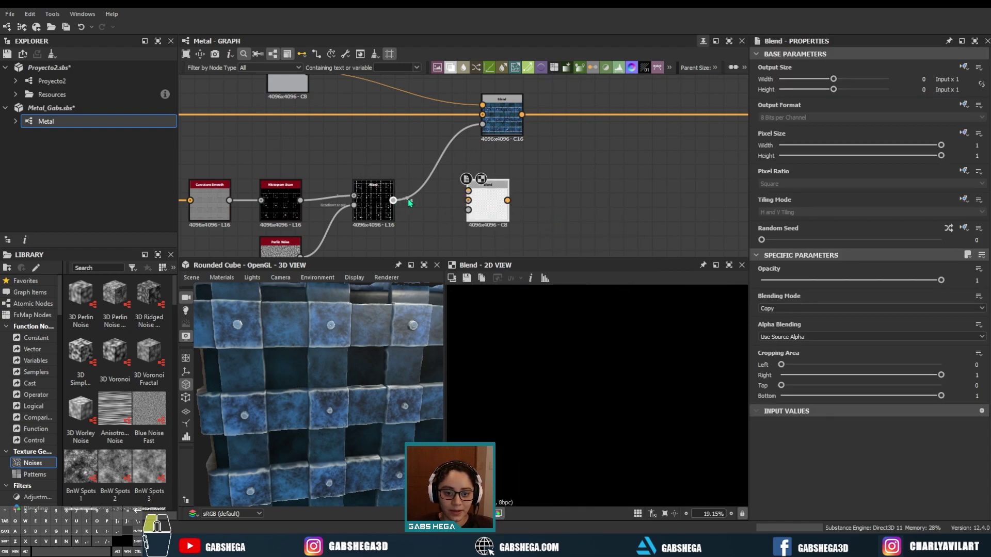
pyautogui.moveTo(471, 198); pyautogui.dragTo(516, 197)
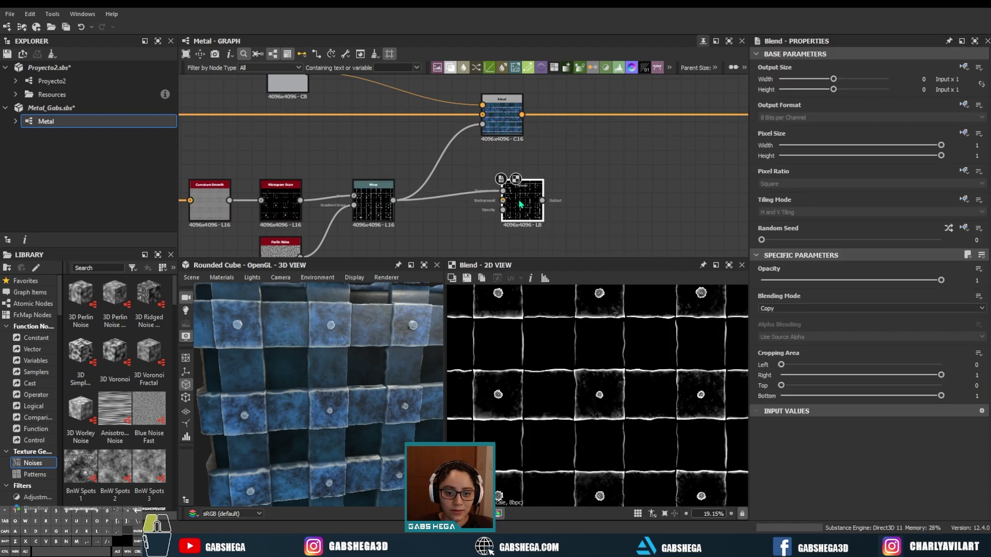
pyautogui.moveTo(548, 211); pyautogui.dragTo(533, 128, button='middle')
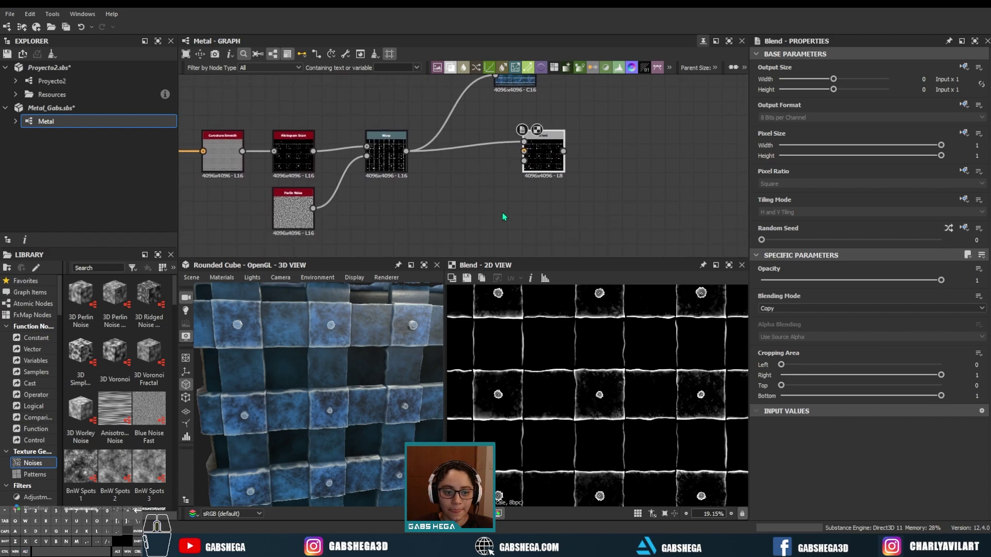
# Add a Clouds 2 noise node below the Warp chain.
pyautogui.press('space')
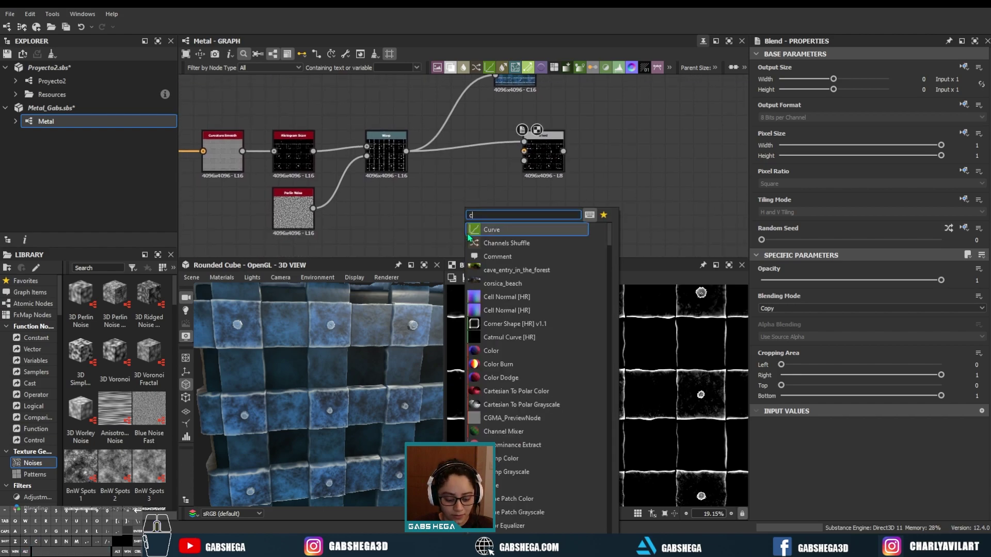
pyautogui.write('clo')
pyautogui.click(520, 282)
pyautogui.moveTo(459, 245); pyautogui.dragTo(401, 232)
# Add a Histogram Scan after Clouds 2 with Position 0.14.
pyautogui.press('space')
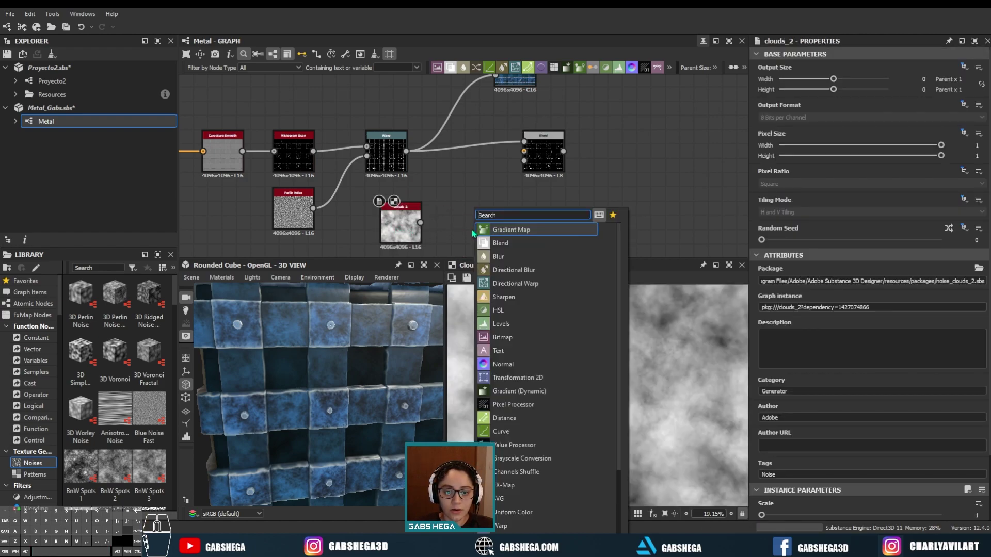
pyautogui.write('hist')
pyautogui.click(552, 244)
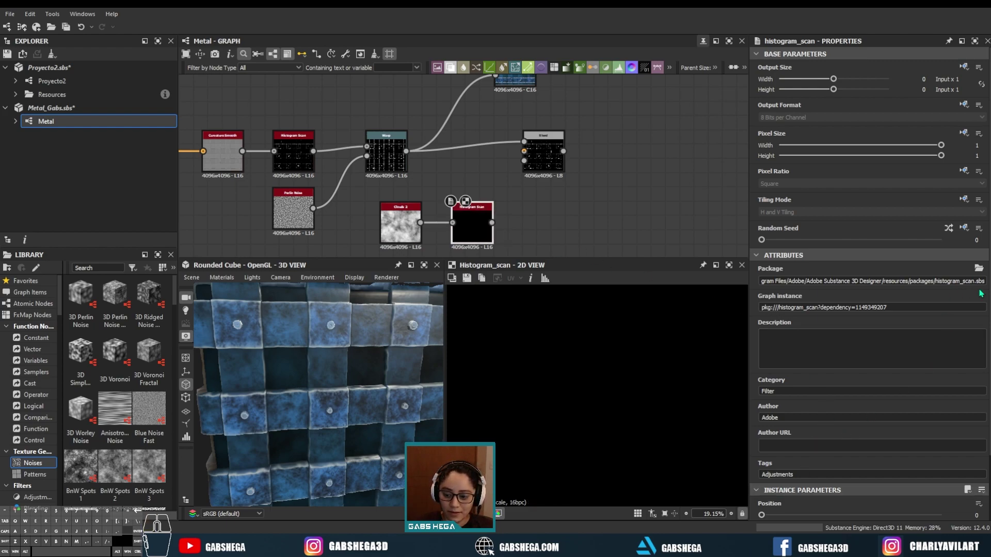
pyautogui.scroll(-2, 758, 463)
pyautogui.scroll(-1, 758, 463)
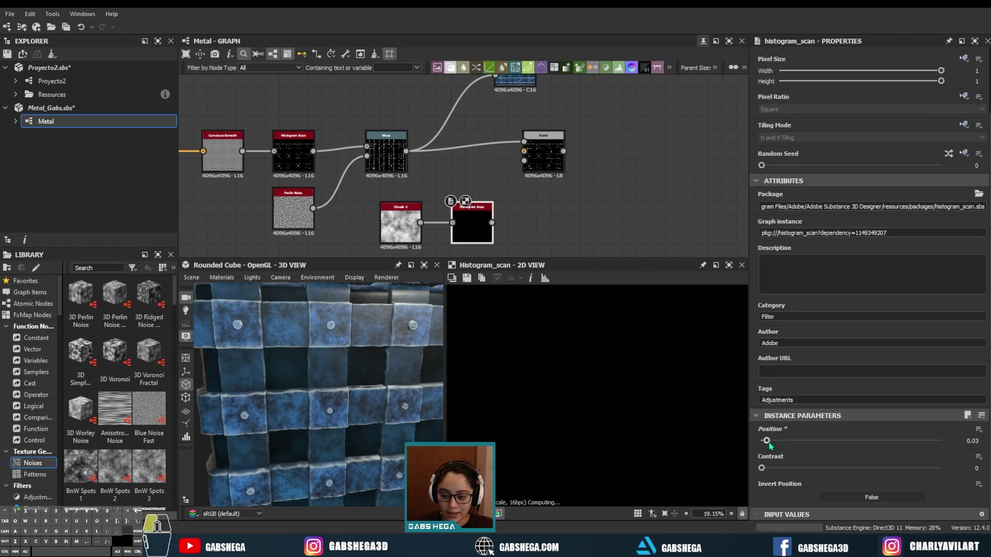
pyautogui.moveTo(766, 441); pyautogui.dragTo(779, 441)
pyautogui.scroll(-2, 600, 365)
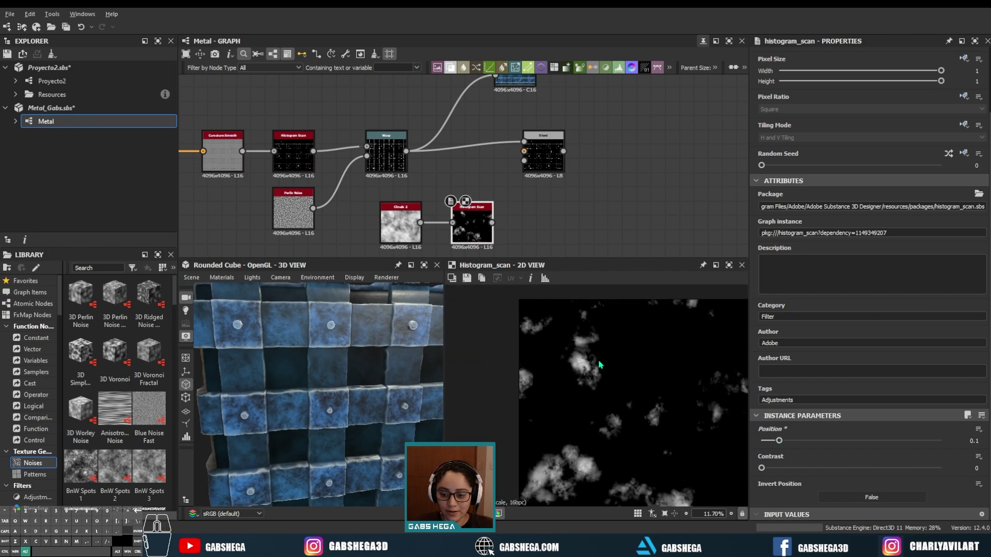
pyautogui.scroll(-1, 554, 365)
pyautogui.moveTo(779, 441); pyautogui.dragTo(781, 442)
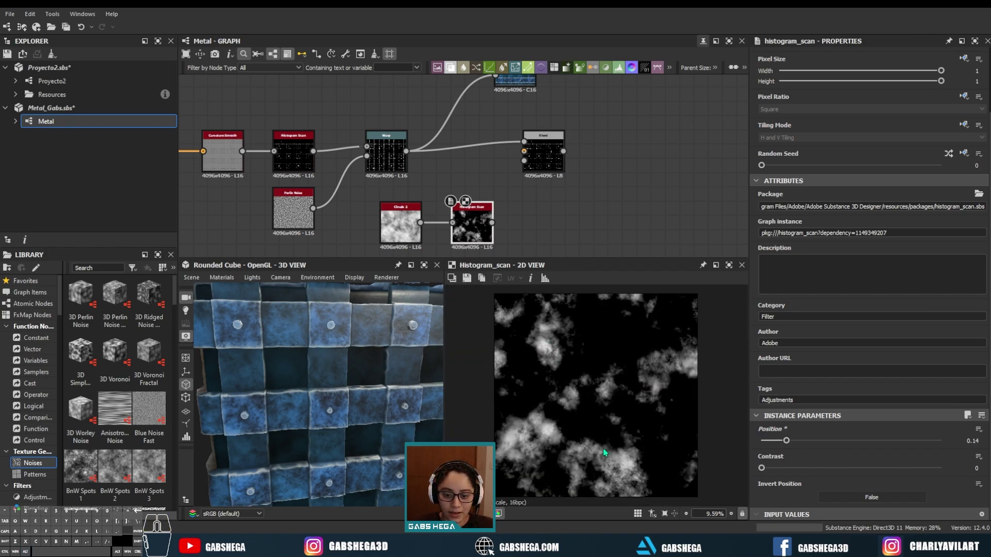
pyautogui.moveTo(485, 218); pyautogui.dragTo(465, 223, button='middle')
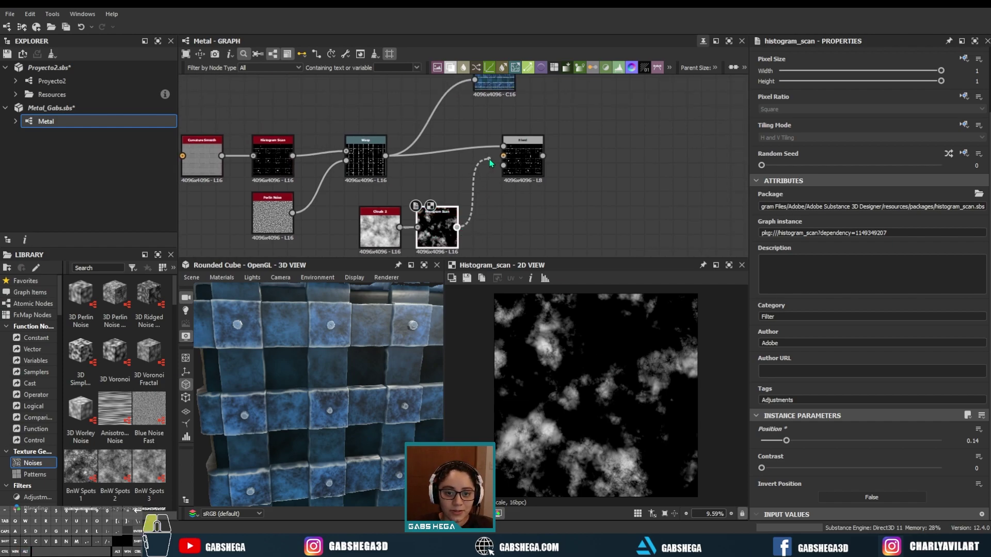
# Wire the cloud mask into the new Blend's Foreground and set blending mode to Subtract.
pyautogui.moveTo(491, 163)
pyautogui.mouseDown()
pyautogui.moveTo(504, 165)
pyautogui.moveTo(484, 207)
pyautogui.mouseUp()
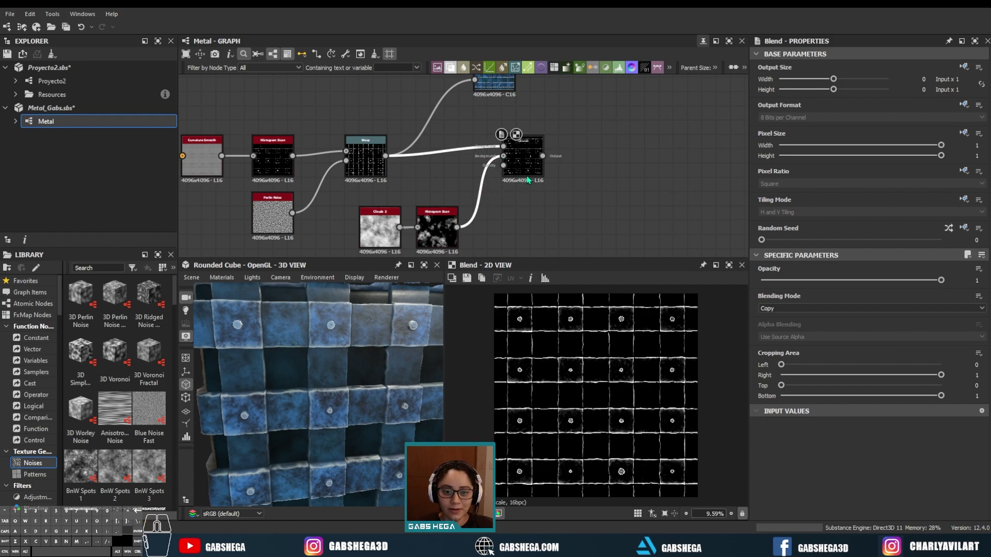
pyautogui.moveTo(492, 139); pyautogui.dragTo(494, 199)
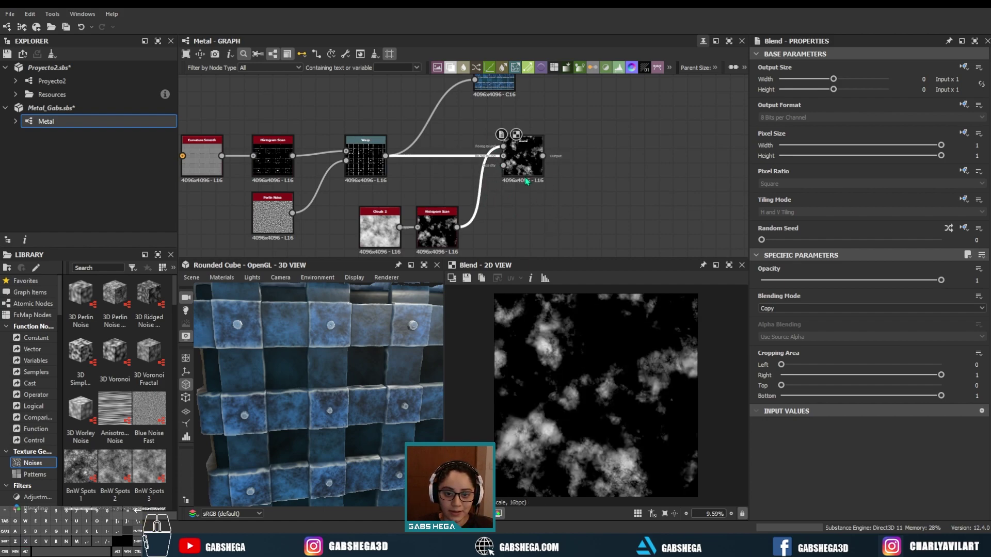
pyautogui.click(784, 308)
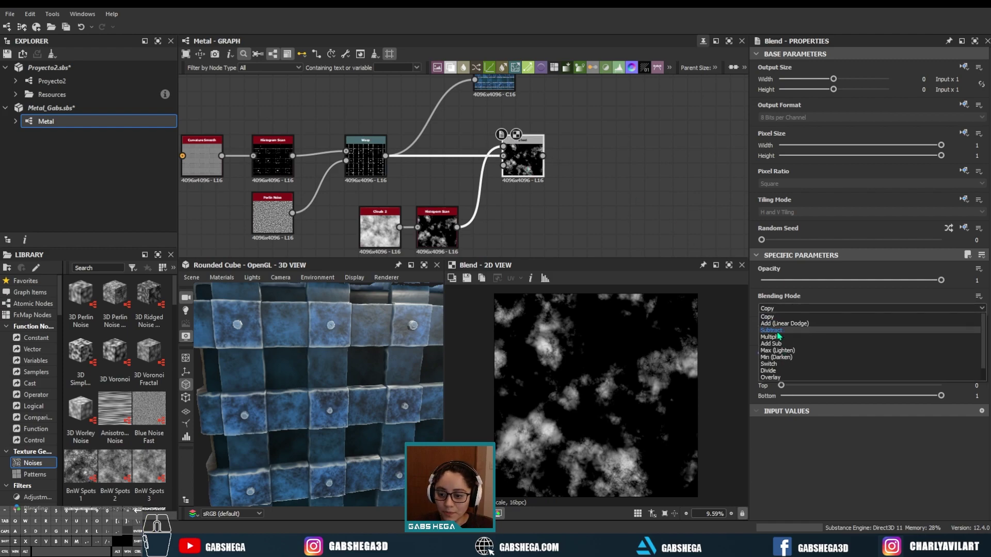
pyautogui.click(780, 333)
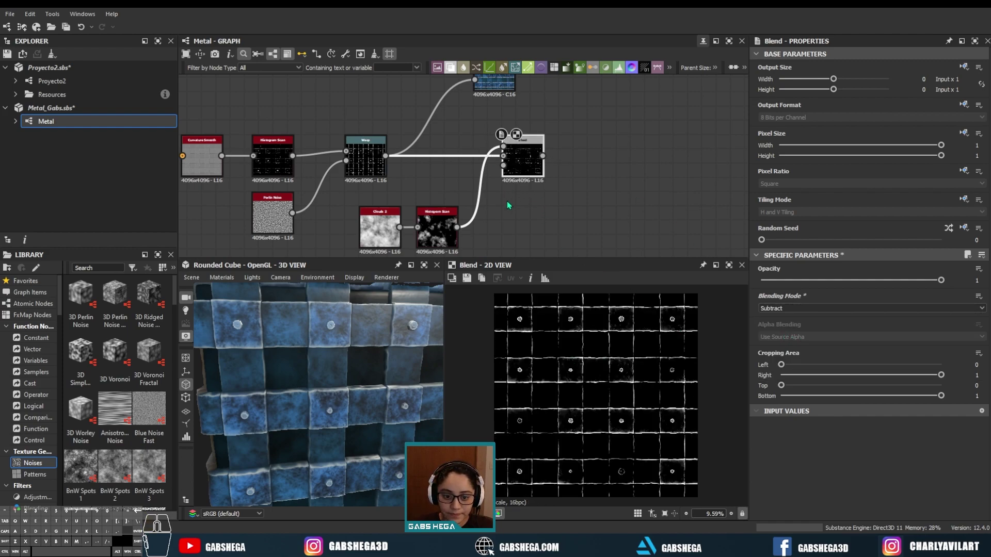
# Raise the cloud Histogram Scan's Position to thin out the patches.
pyautogui.click(448, 234)
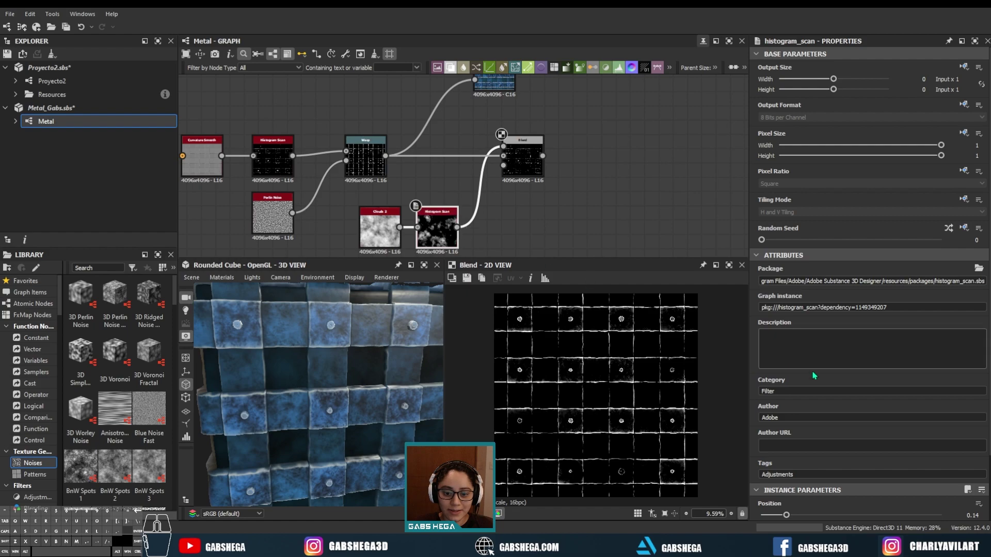
pyautogui.scroll(-1, 826, 413)
pyautogui.scroll(-2, 769, 453)
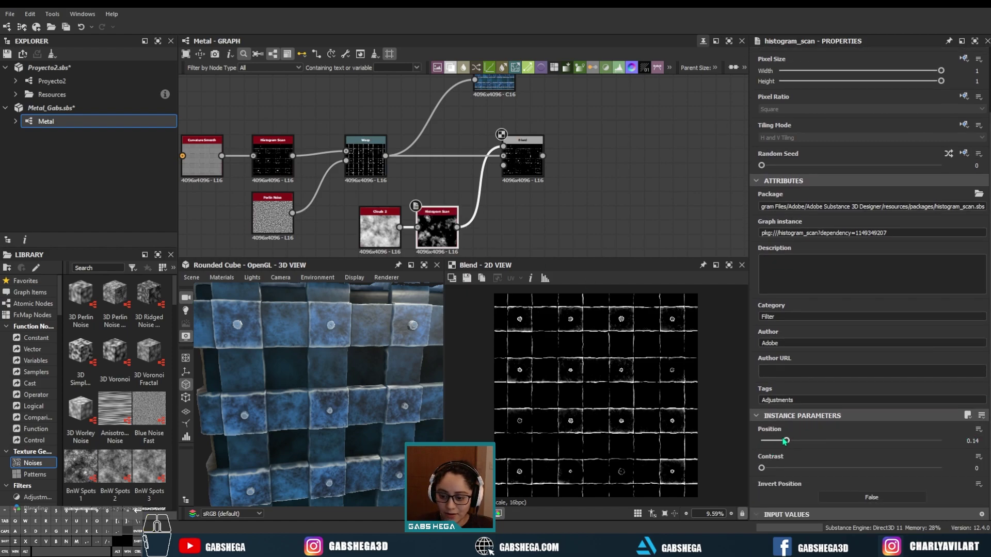
pyautogui.moveTo(786, 441); pyautogui.dragTo(820, 445)
pyautogui.scroll(3, 620, 418)
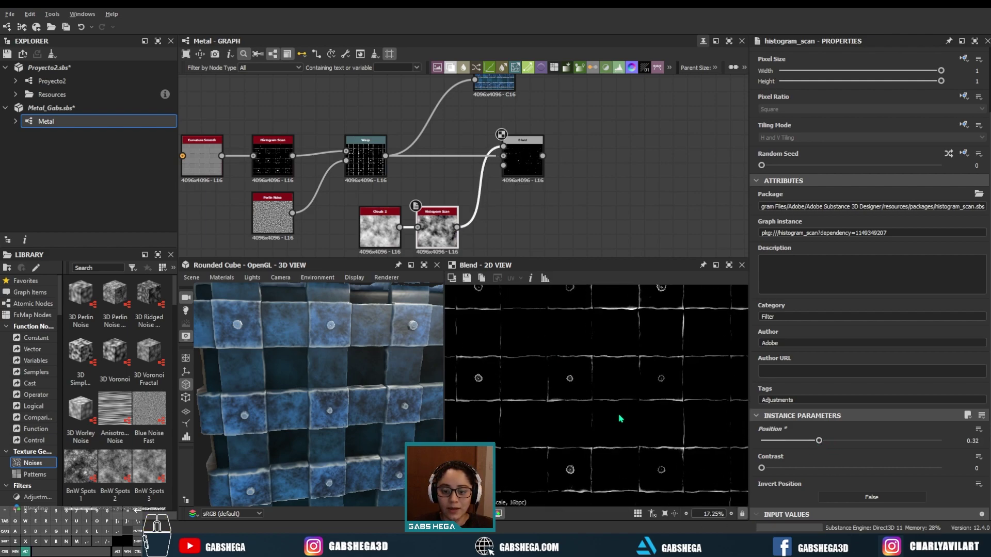
pyautogui.scroll(5, 594, 359)
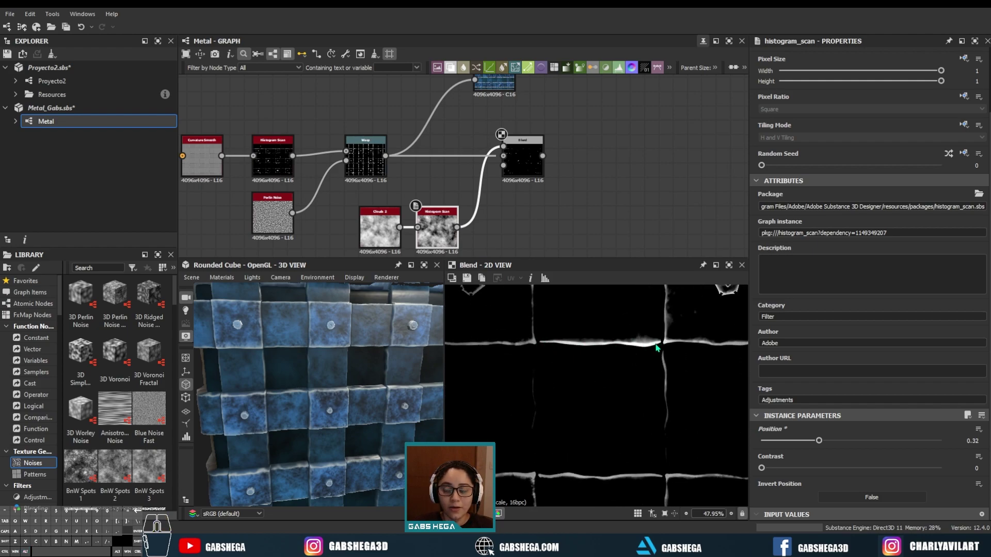
pyautogui.scroll(-1, 592, 368)
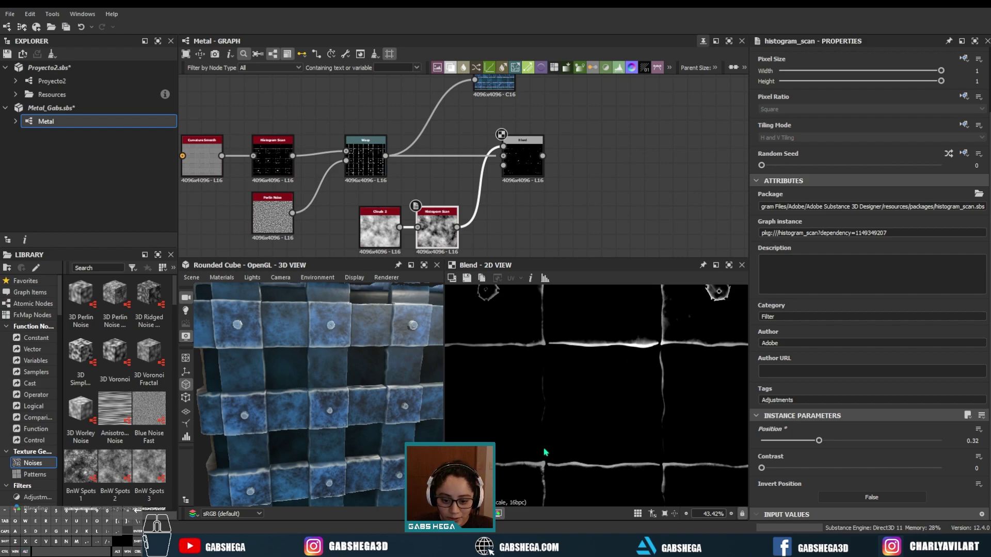
pyautogui.scroll(-6, 639, 424)
# Set Clouds 2 scale to 2 and Histogram Scan Contrast to 0.73, nudging Position up.
pyautogui.click(392, 236)
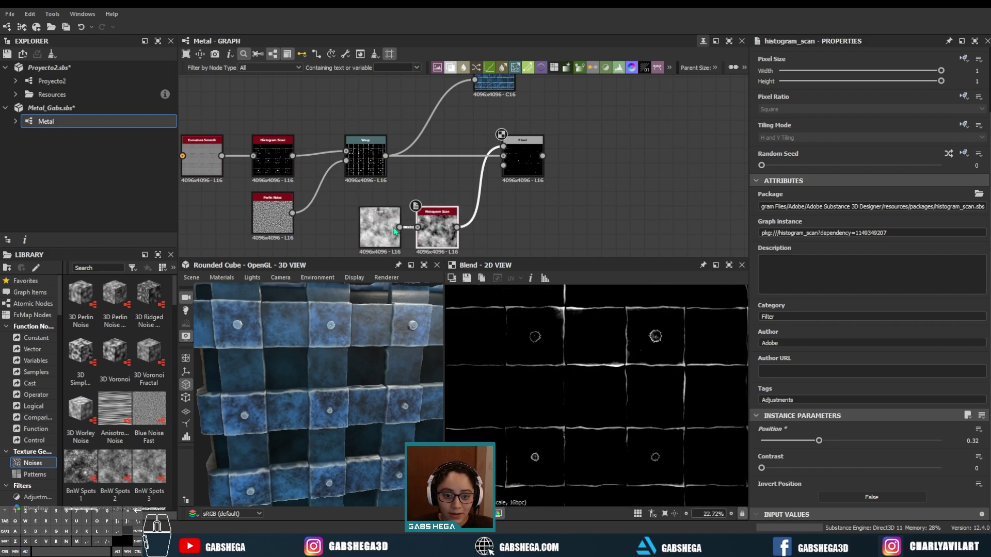
pyautogui.moveTo(762, 441); pyautogui.dragTo(786, 440)
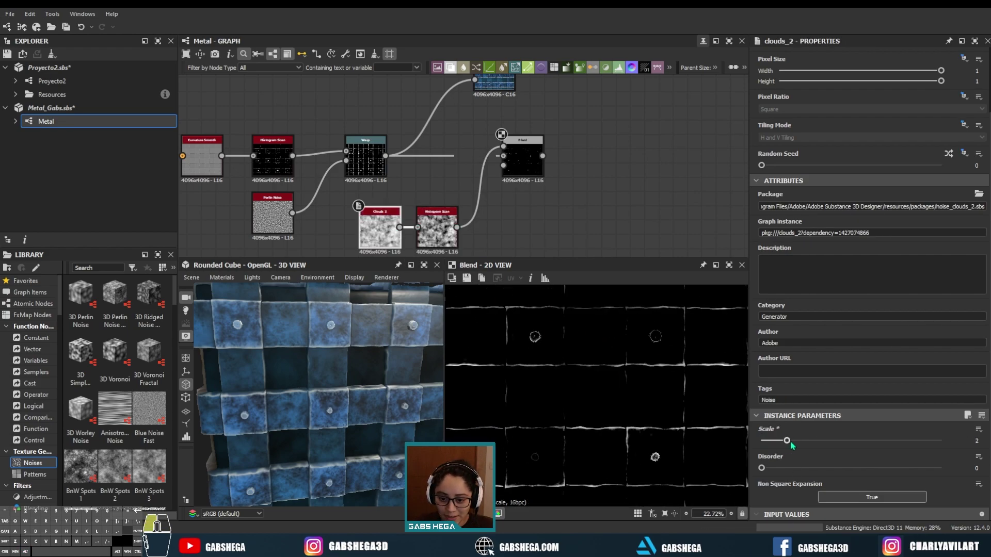
pyautogui.click(436, 234)
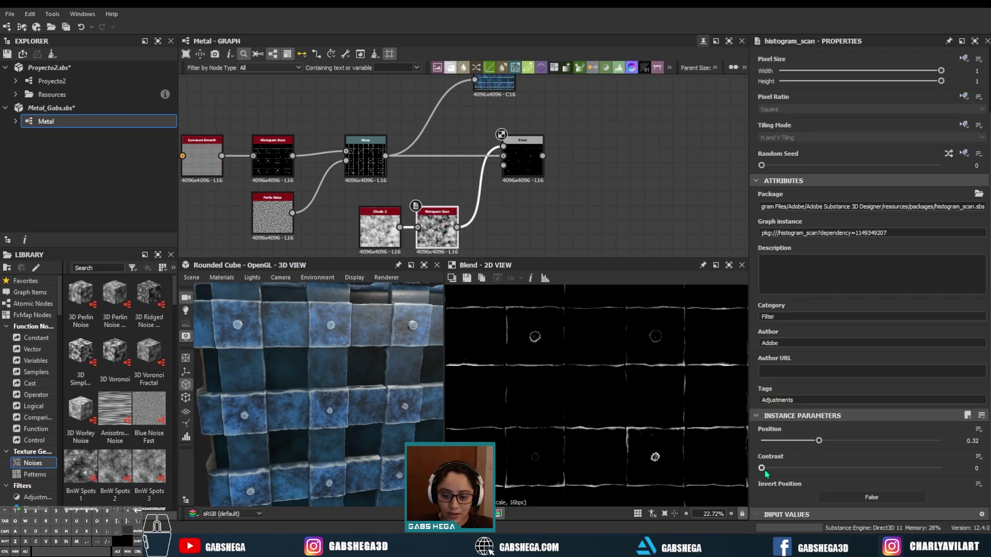
pyautogui.moveTo(763, 468); pyautogui.dragTo(893, 469)
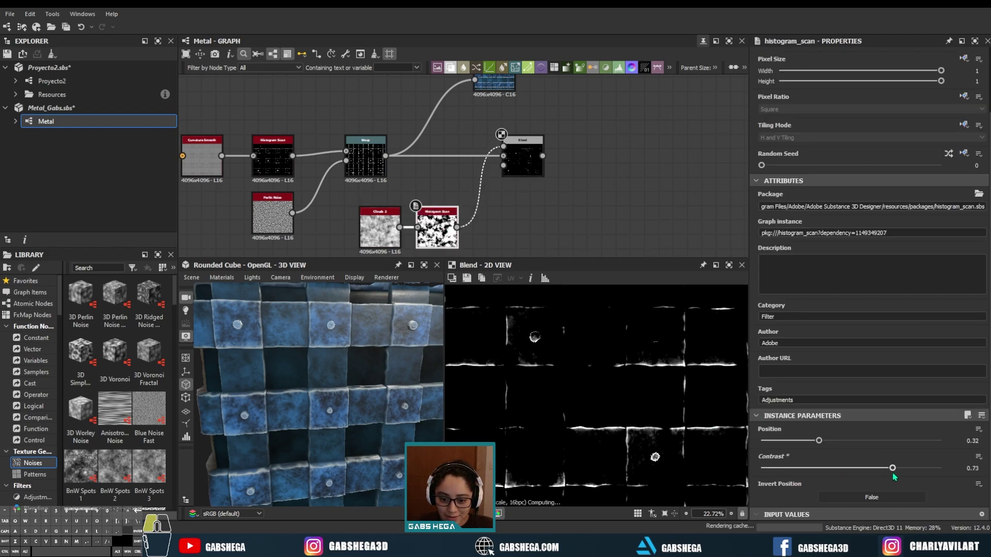
pyautogui.moveTo(819, 440); pyautogui.dragTo(822, 441)
pyautogui.scroll(-2, 587, 401)
pyautogui.scroll(-2, 587, 401)
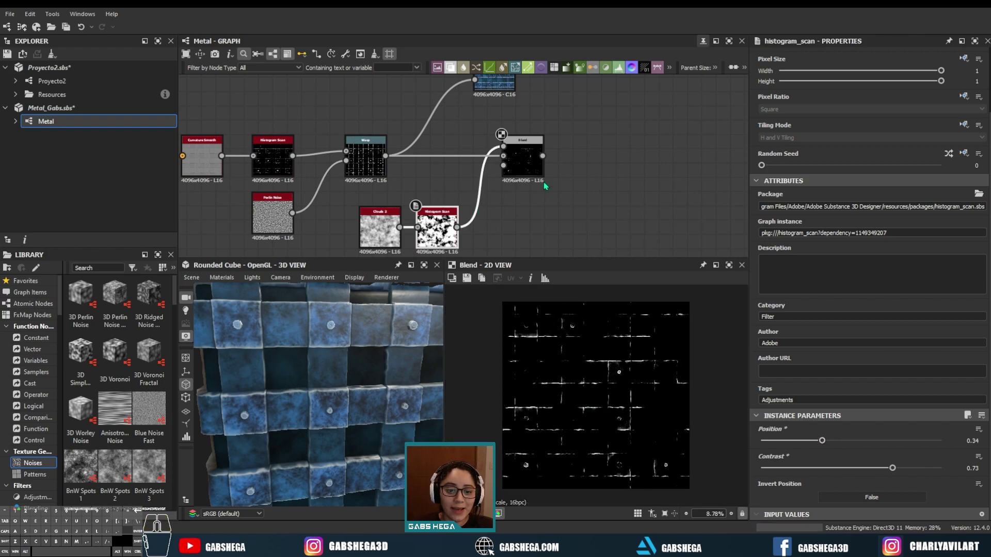
pyautogui.doubleClick(376, 167)
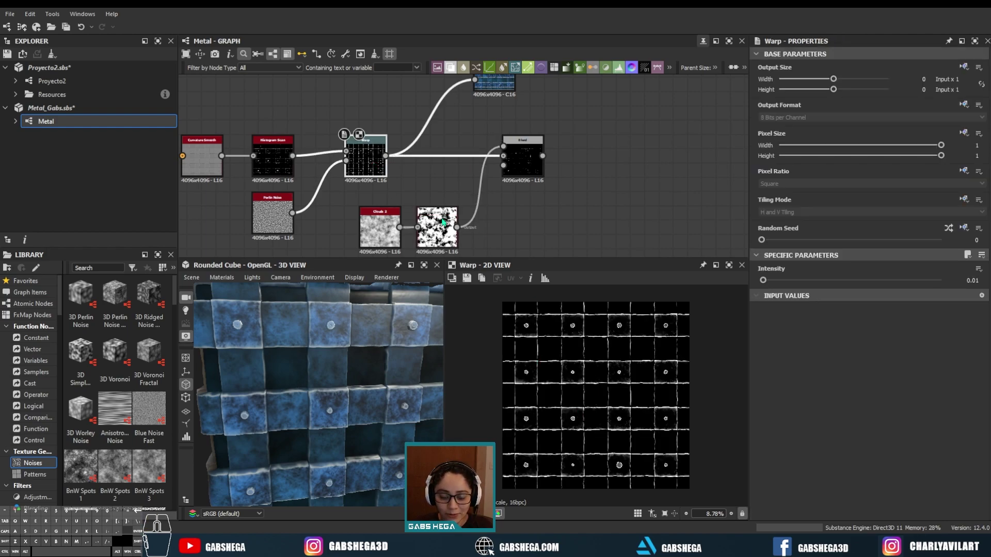
# Feed the subtracted edge mask into the upper colour Blend.
pyautogui.doubleClick(522, 160)
pyautogui.scroll(-2, 586, 207)
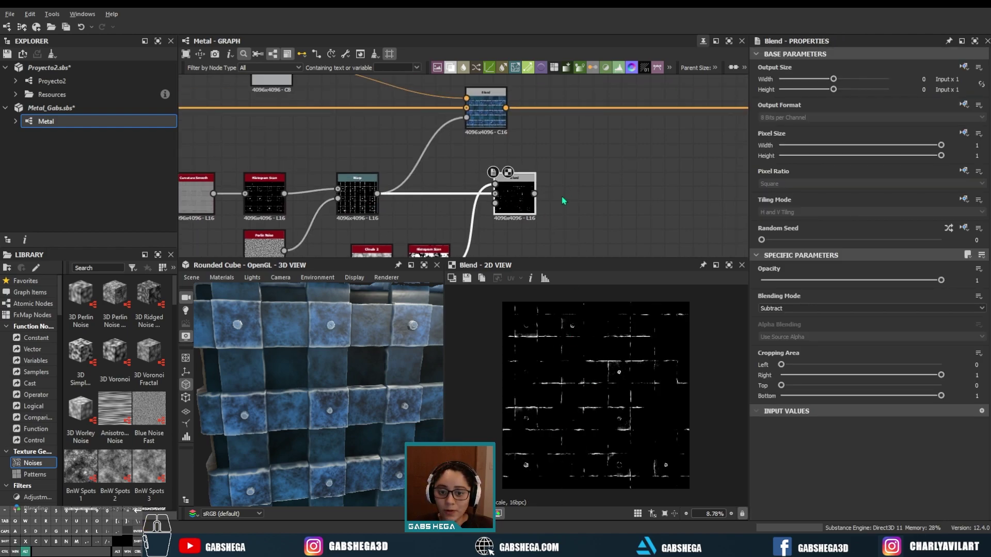
pyautogui.moveTo(497, 143); pyautogui.dragTo(494, 137)
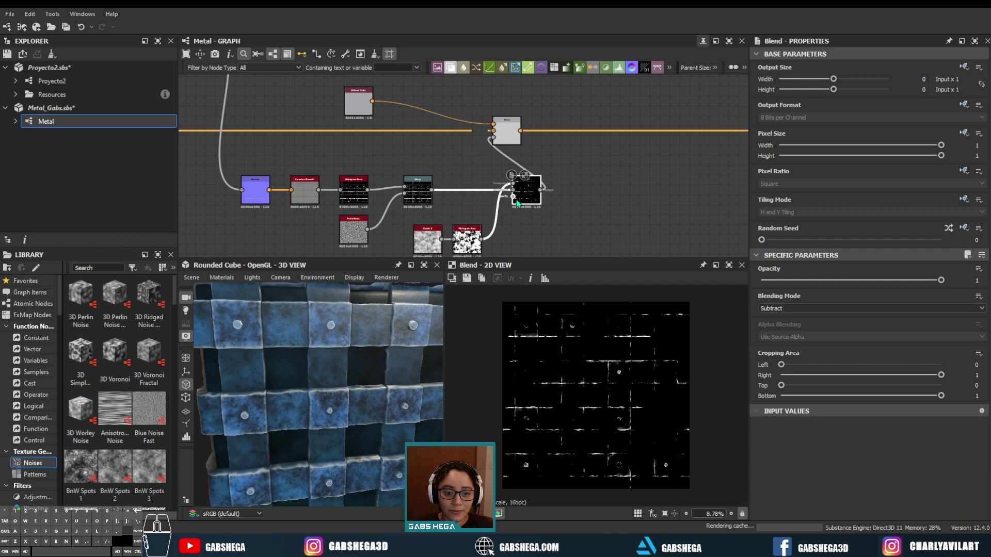
pyautogui.scroll(-3, 337, 376)
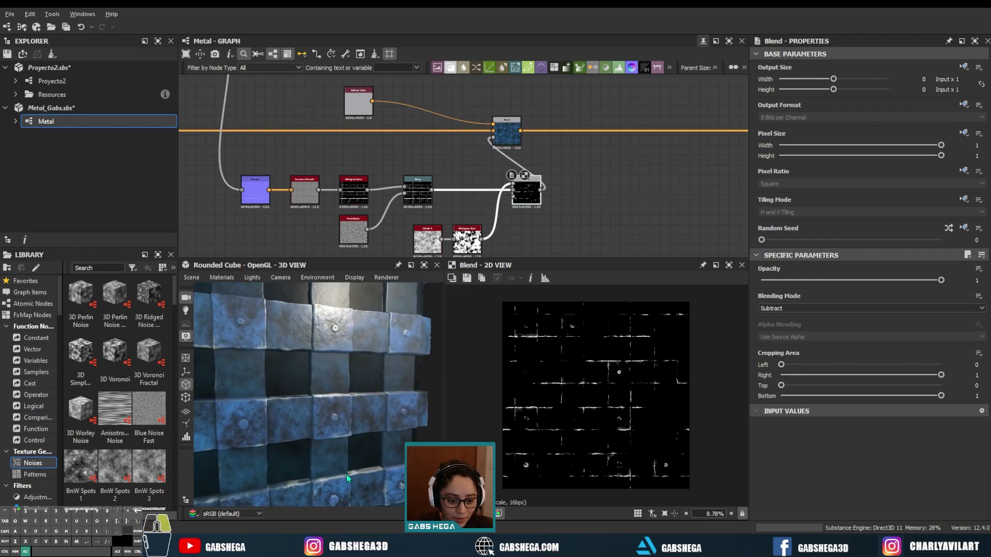
pyautogui.moveTo(341, 381)
pyautogui.mouseDown()
pyautogui.moveTo(361, 403)
pyautogui.moveTo(297, 410)
pyautogui.mouseUp()
pyautogui.scroll(3, 345, 417)
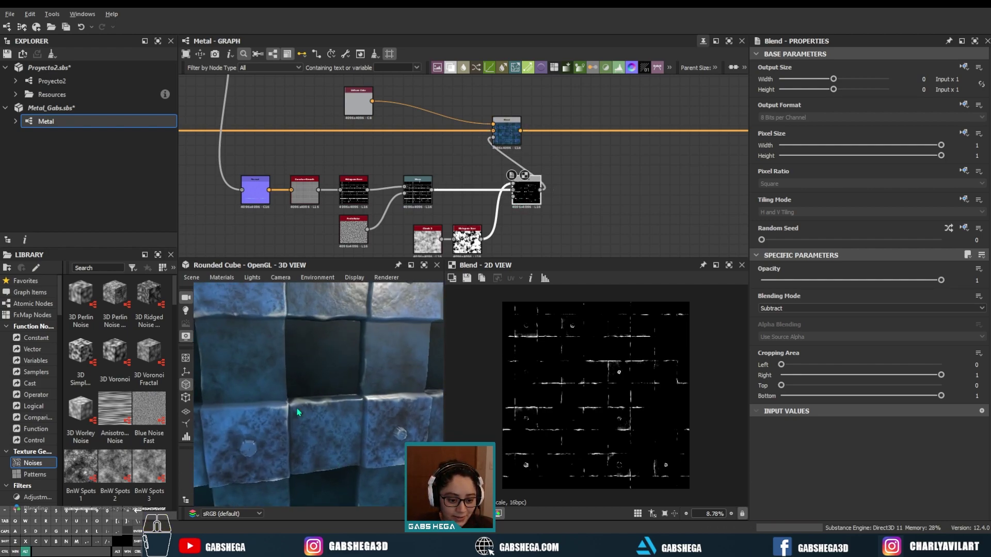
# Lower the breakup Histogram Scan Position to 0.16.
pyautogui.click(475, 243)
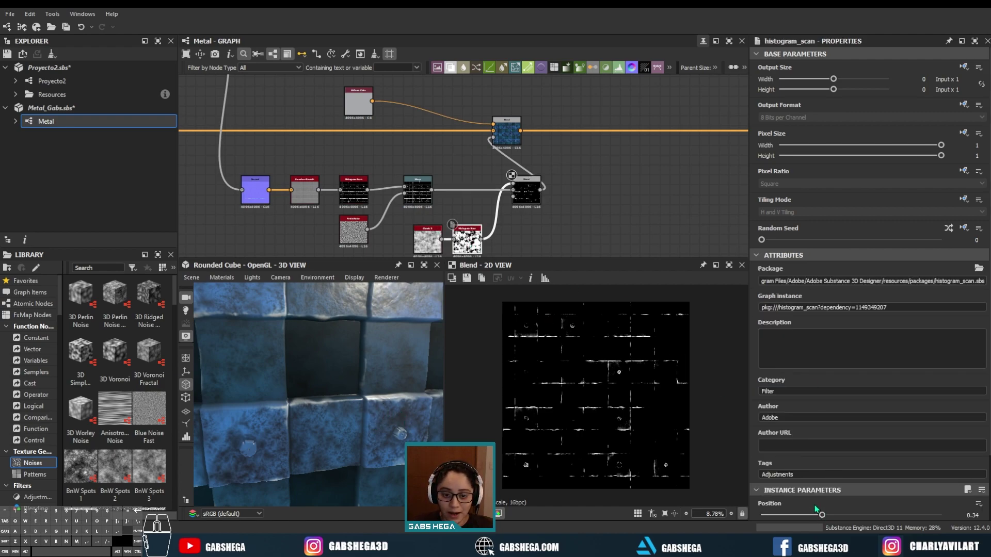
pyautogui.moveTo(828, 518); pyautogui.dragTo(791, 518)
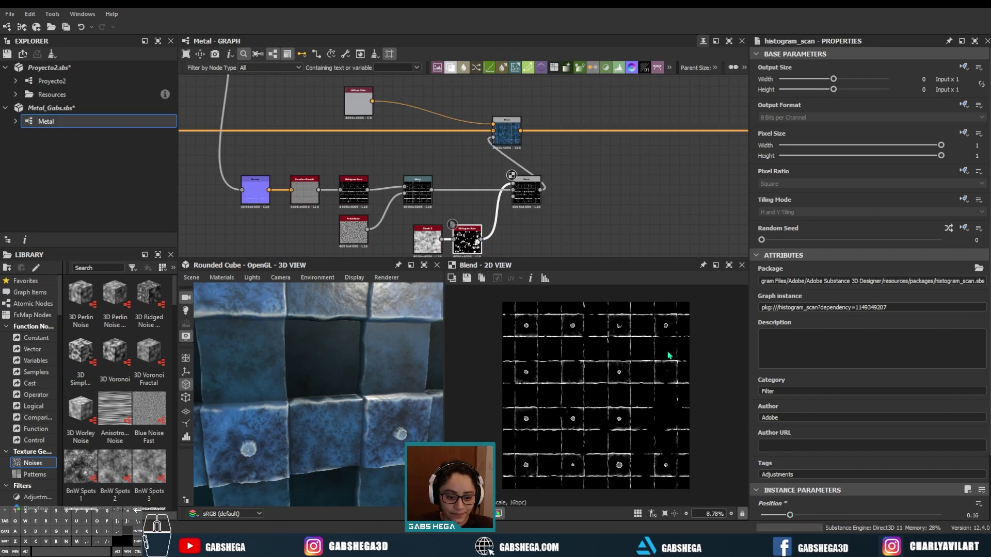
pyautogui.moveTo(452, 224); pyautogui.dragTo(494, 204, button='middle')
# Set the edge-warping Perlin Noise Scale to 200 for finer, grainier worn edges.
pyautogui.scroll(2, 392, 222)
pyautogui.click(392, 222)
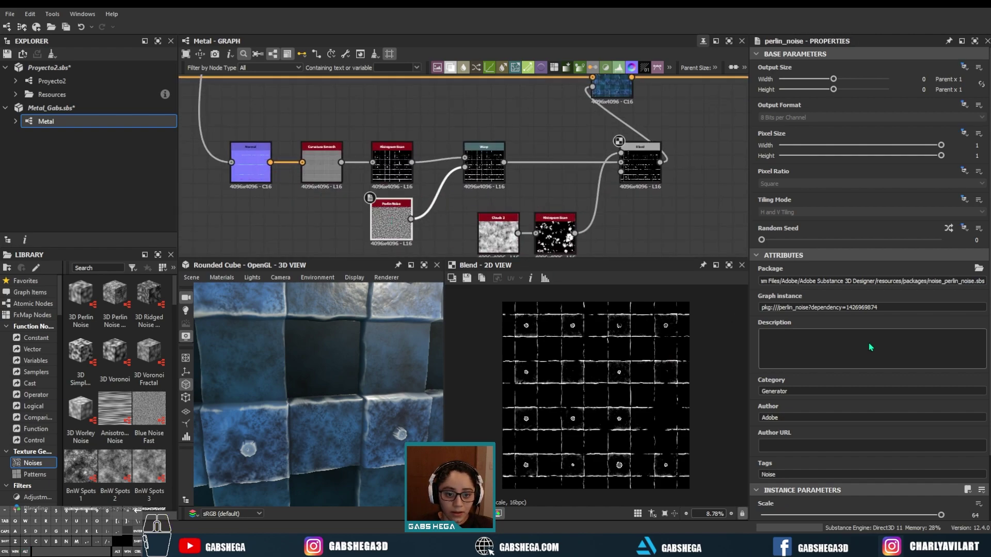
pyautogui.moveTo(287, 402); pyautogui.dragTo(343, 400, button='right')
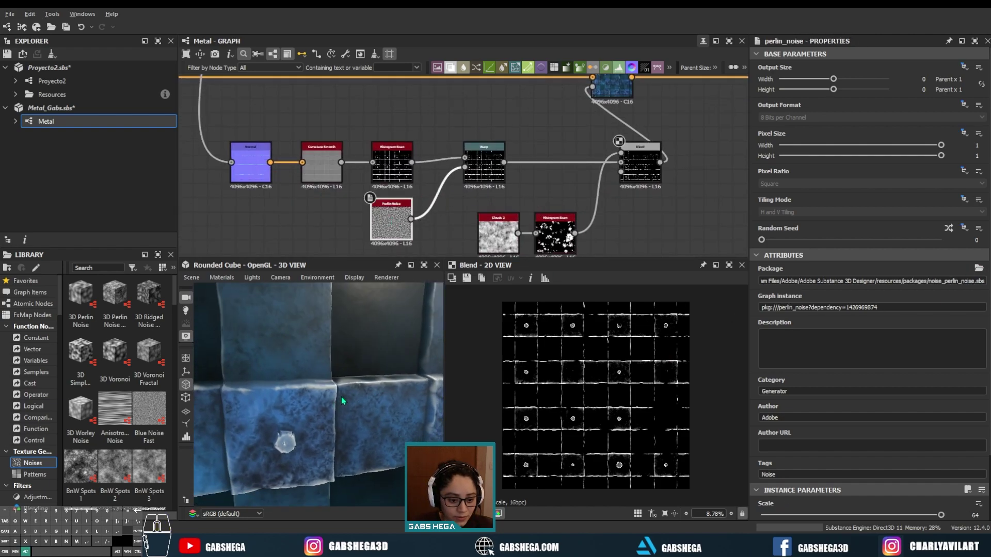
pyautogui.scroll(-3, 944, 382)
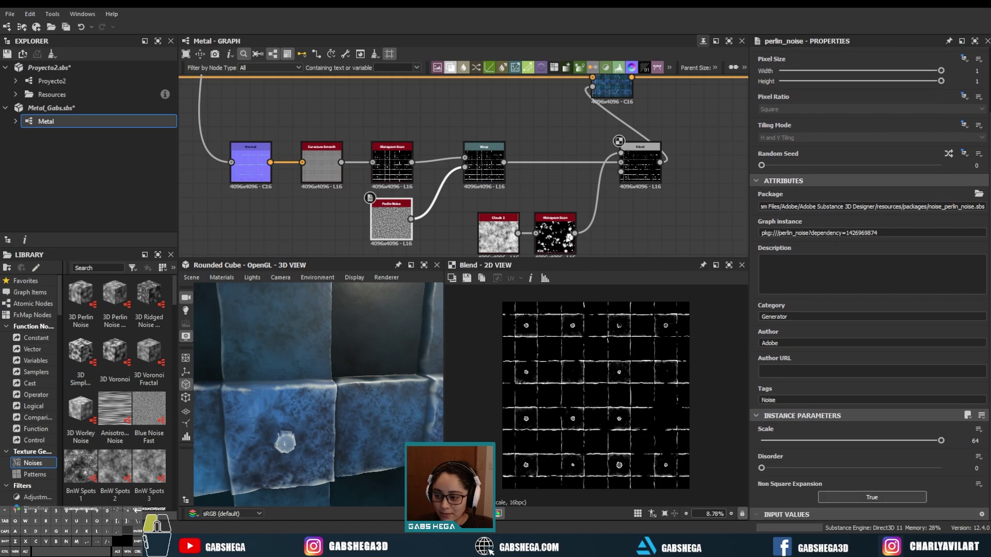
pyautogui.click(975, 441)
pyautogui.write('200')
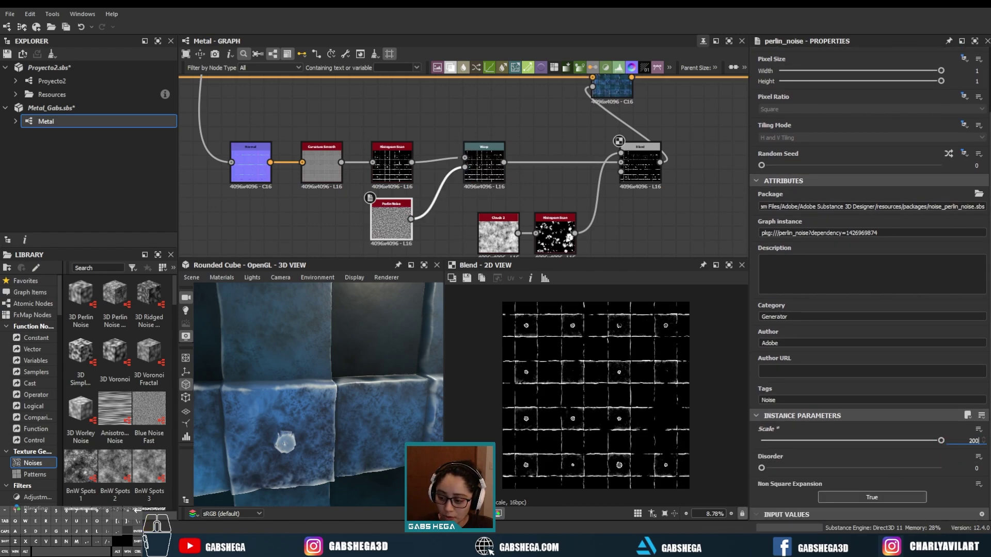
pyautogui.press('Return')
pyautogui.moveTo(279, 350)
pyautogui.keyDown('alt'); pyautogui.mouseDown()
pyautogui.moveTo(321, 391)
pyautogui.moveTo(333, 366)
pyautogui.moveTo(338, 404)
pyautogui.mouseUp(); pyautogui.keyUp('alt')
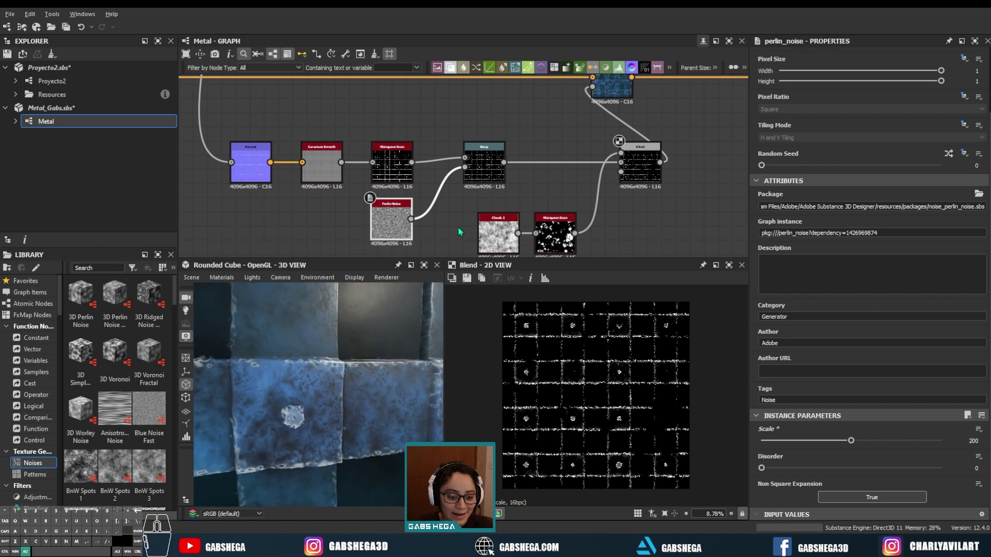
pyautogui.click(484, 167)
# Lower the Warp Intensity to 0.0025.
pyautogui.keyDown('alt'); pyautogui.moveTo(681, 319); pyautogui.dragTo(649, 410, button='right'); pyautogui.keyUp('alt')
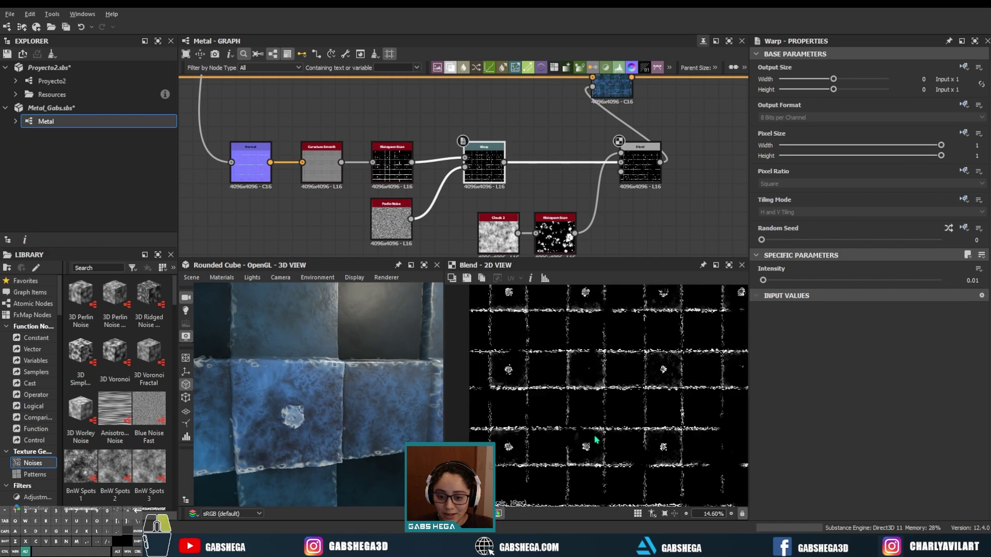
pyautogui.click(973, 280)
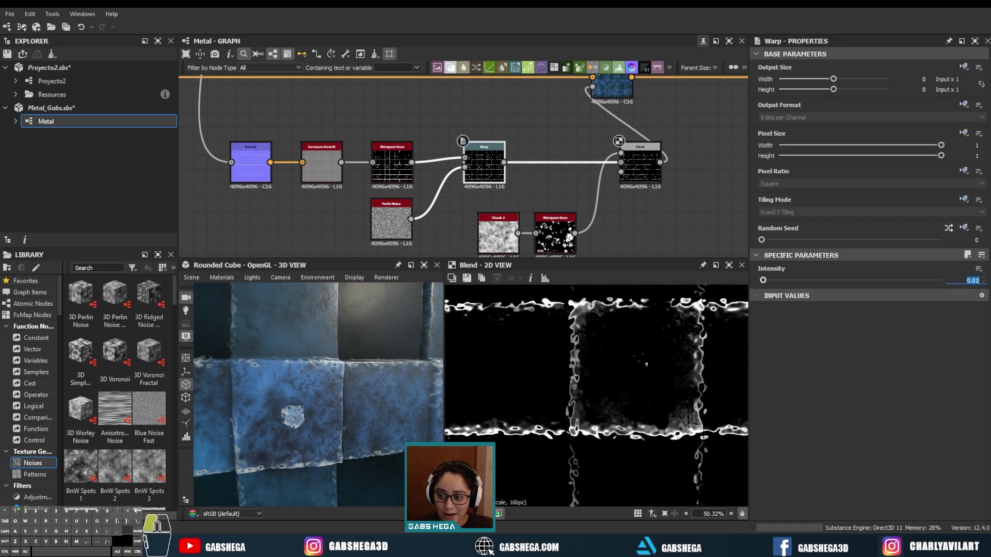
pyautogui.write('.005')
pyautogui.write('0.005')
pyautogui.press('Return')
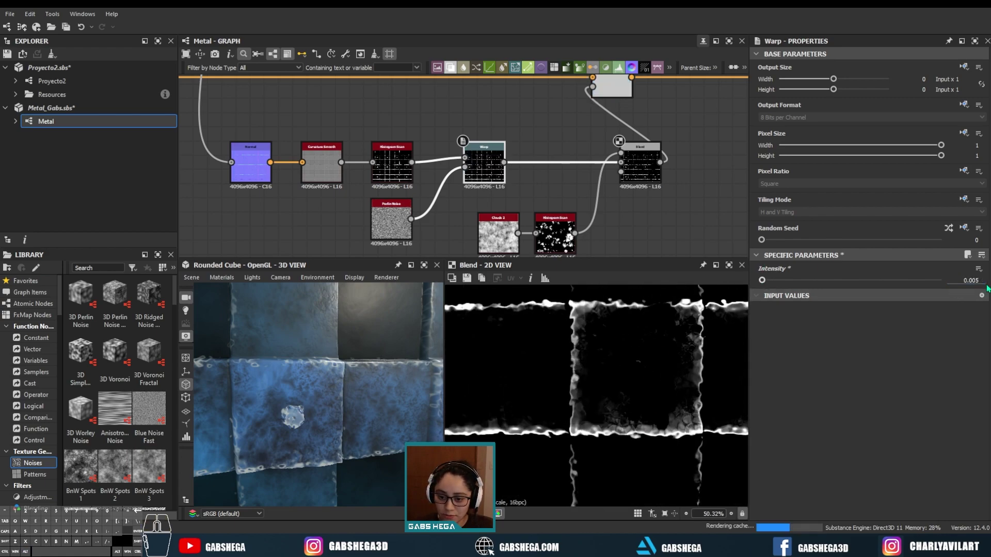
pyautogui.moveTo(320, 385)
pyautogui.keyDown('alt'); pyautogui.mouseDown()
pyautogui.moveTo(349, 385)
pyautogui.moveTo(330, 390)
pyautogui.mouseUp(); pyautogui.keyUp('alt')
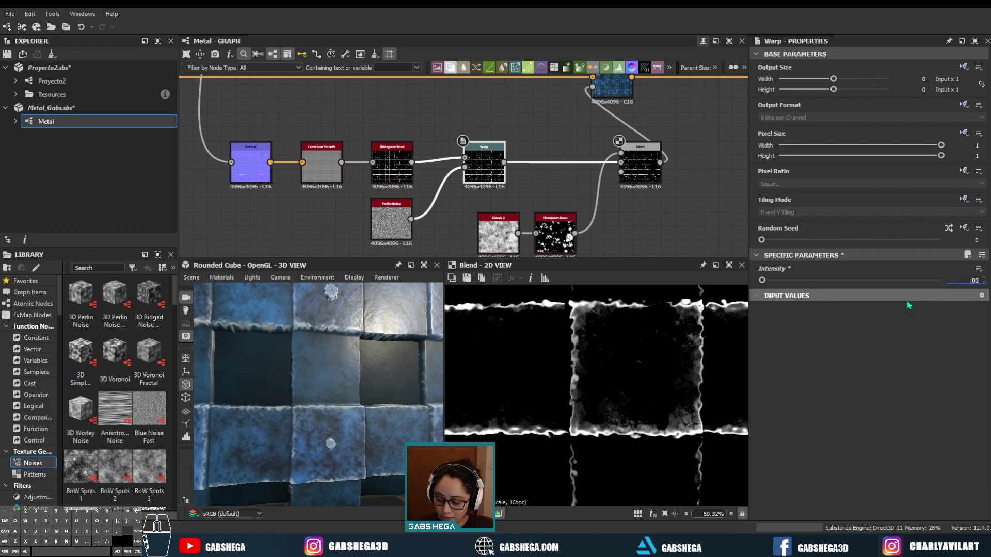
pyautogui.write('25')
pyautogui.press('Return')
pyautogui.moveTo(313, 412)
pyautogui.keyDown('alt'); pyautogui.mouseDown()
pyautogui.moveTo(344, 433)
pyautogui.moveTo(292, 393)
pyautogui.moveTo(326, 398)
pyautogui.mouseUp(); pyautogui.keyUp('alt')
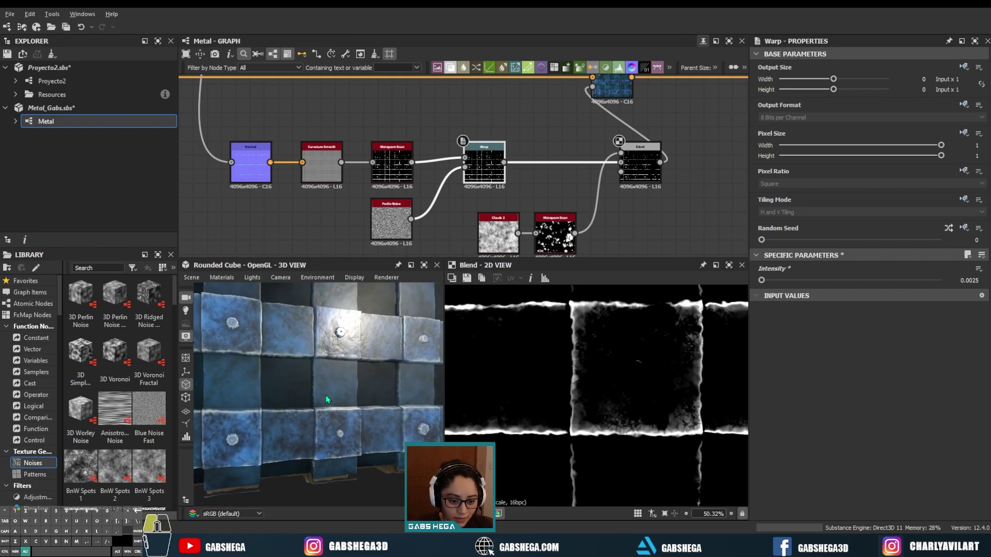
pyautogui.keyDown('alt'); pyautogui.moveTo(325, 398); pyautogui.dragTo(326, 293, button='right'); pyautogui.keyUp('alt')
pyautogui.keyDown('alt'); pyautogui.moveTo(347, 394); pyautogui.dragTo(340, 403); pyautogui.keyUp('alt')
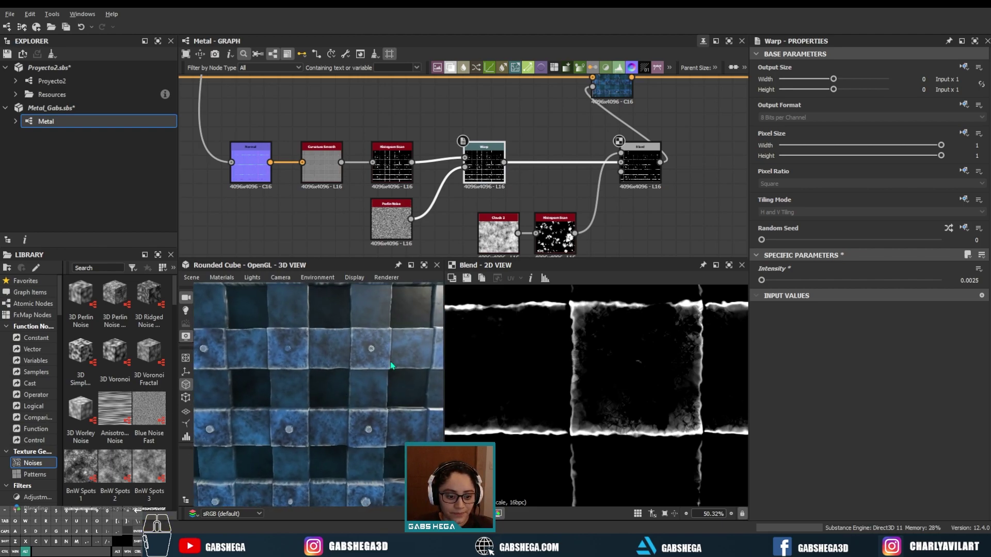
# Raise the breakup Histogram Scan Position to 0.23 and check the subtracted edge mask.
pyautogui.click(640, 165)
pyautogui.scroll(-2, 584, 301)
pyautogui.scroll(-3, 585, 301)
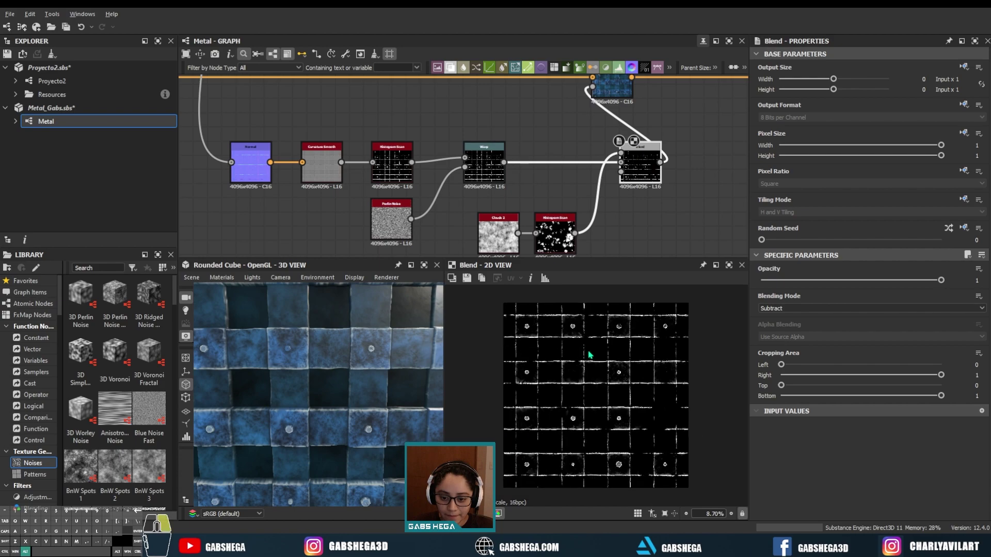
pyautogui.click(555, 235)
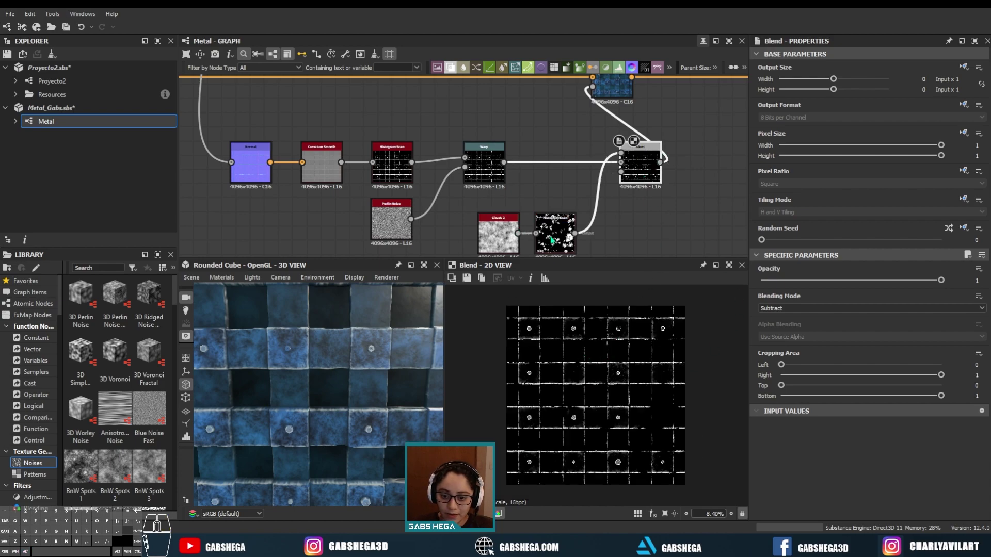
pyautogui.moveTo(790, 515); pyautogui.dragTo(802, 515)
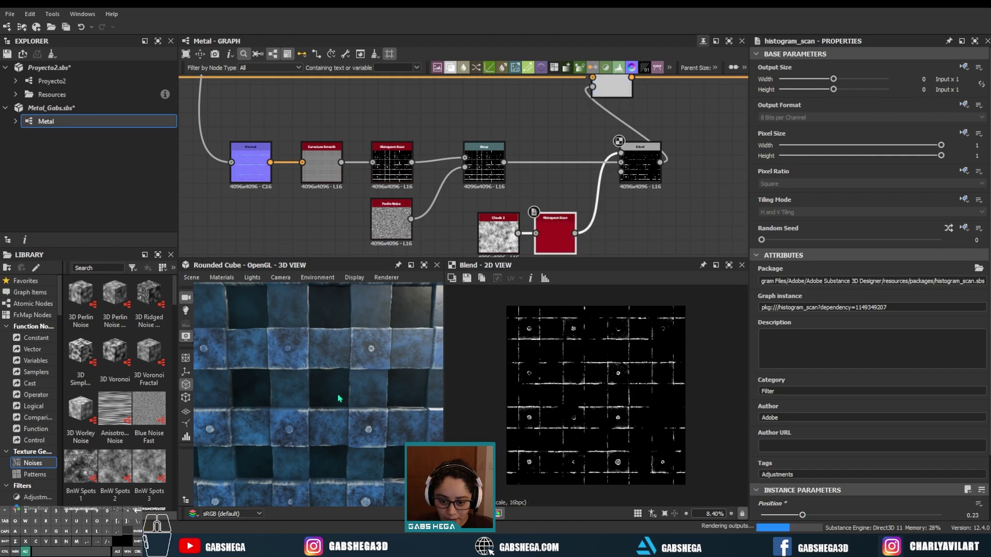
pyautogui.scroll(-5, 349, 371)
pyautogui.keyDown('alt'); pyautogui.moveTo(348, 372); pyautogui.dragTo(356, 373); pyautogui.keyUp('alt')
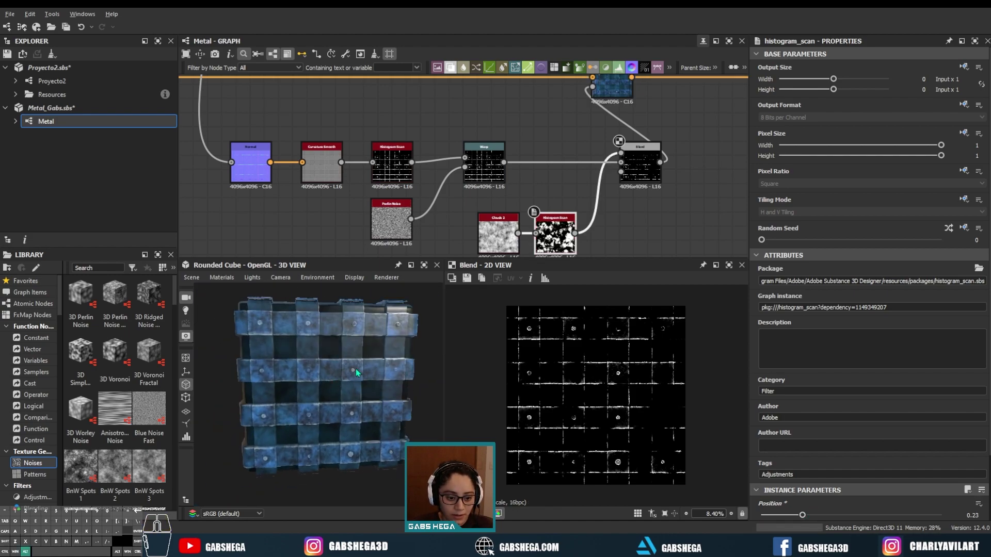
pyautogui.scroll(-3, 572, 155)
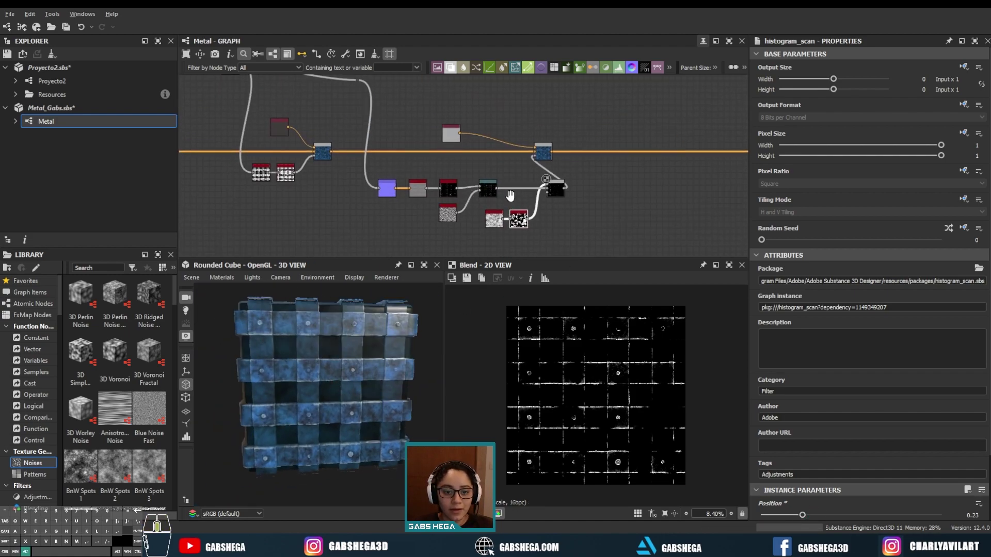
# Move the colour Blend and grey colour nodes further right in the graph.
pyautogui.moveTo(510, 196); pyautogui.dragTo(458, 195, button='middle')
pyautogui.moveTo(491, 151); pyautogui.dragTo(567, 152)
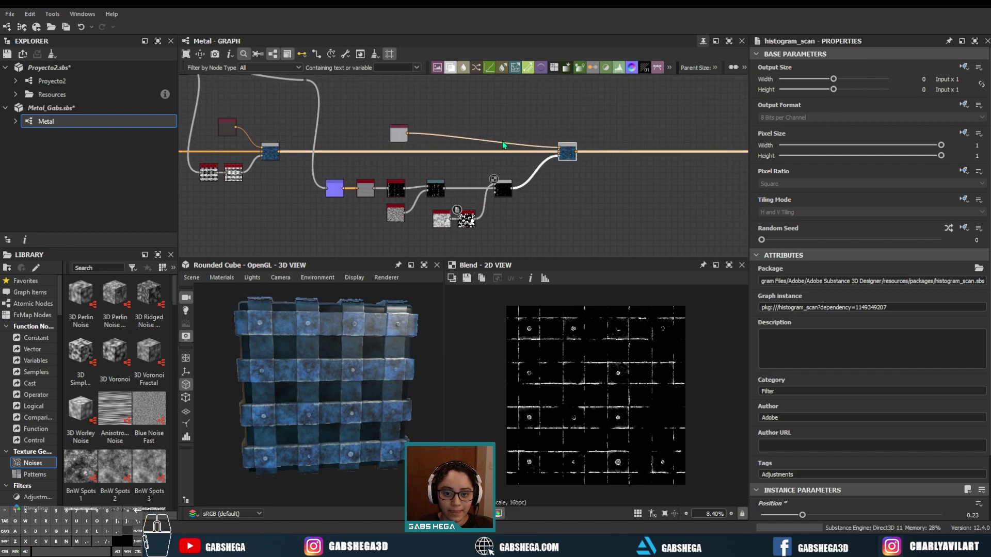
pyautogui.press('space')
pyautogui.press('Escape')
pyautogui.moveTo(398, 137); pyautogui.dragTo(506, 136)
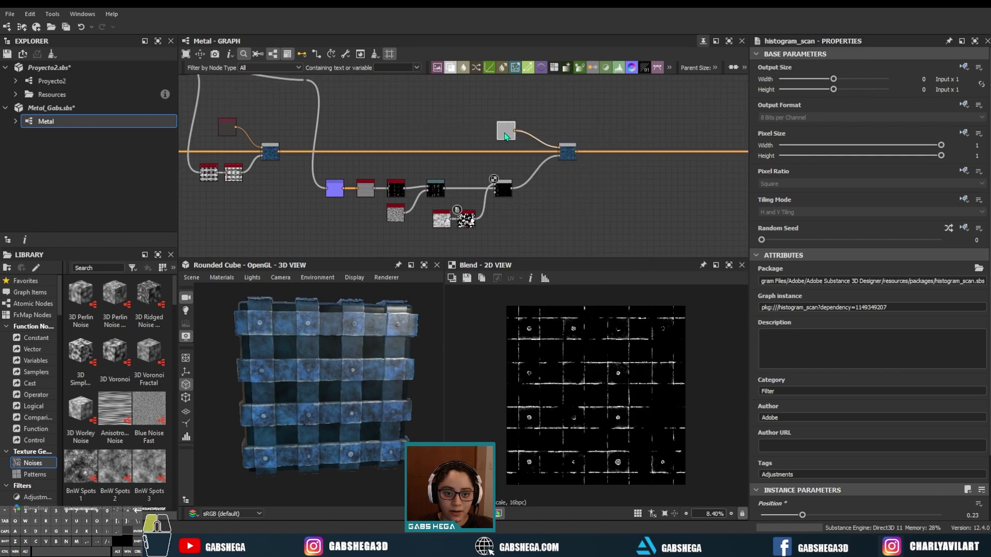
# Orbit the cube to inspect the worn edges and pan to the main chain's end.
pyautogui.scroll(5, 345, 381)
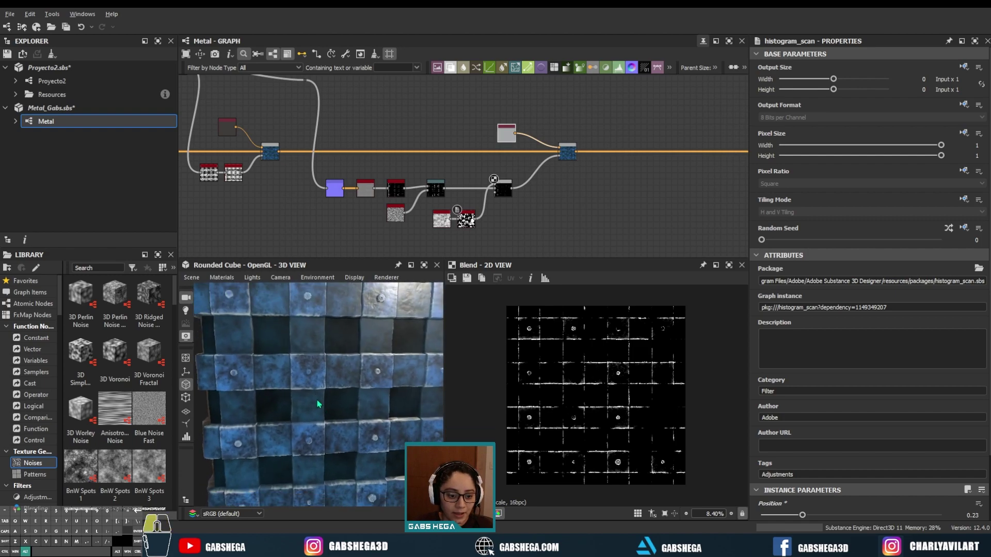
pyautogui.moveTo(354, 441)
pyautogui.keyDown('alt'); pyautogui.mouseDown()
pyautogui.moveTo(324, 346)
pyautogui.moveTo(347, 354)
pyautogui.mouseUp(); pyautogui.keyUp('alt')
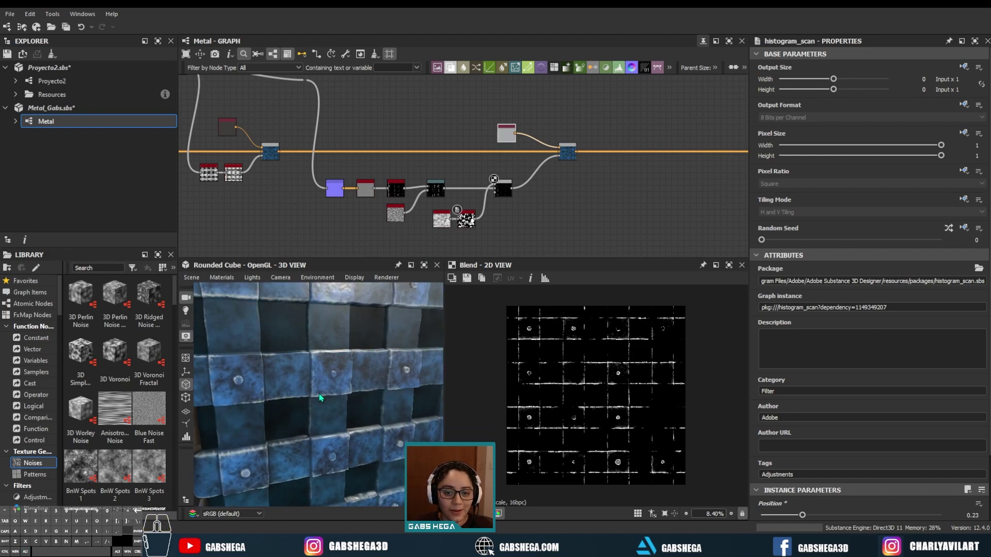
pyautogui.moveTo(323, 382)
pyautogui.keyDown('alt'); pyautogui.mouseDown()
pyautogui.moveTo(365, 381)
pyautogui.moveTo(341, 411)
pyautogui.mouseUp(); pyautogui.keyUp('alt')
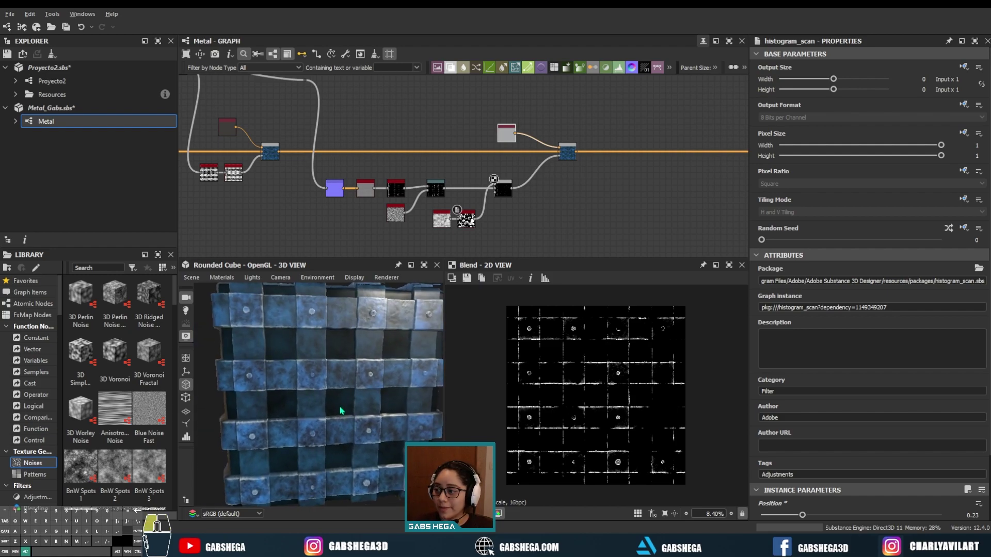
pyautogui.keyDown('alt'); pyautogui.moveTo(310, 338); pyautogui.dragTo(294, 341, button='right'); pyautogui.keyUp('alt')
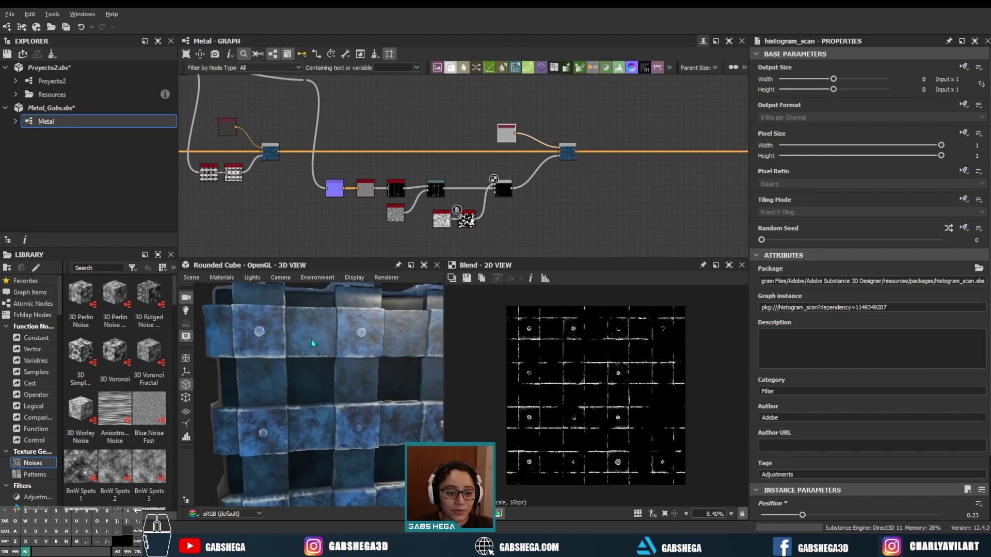
pyautogui.keyDown('alt'); pyautogui.moveTo(294, 341); pyautogui.dragTo(279, 345); pyautogui.keyUp('alt')
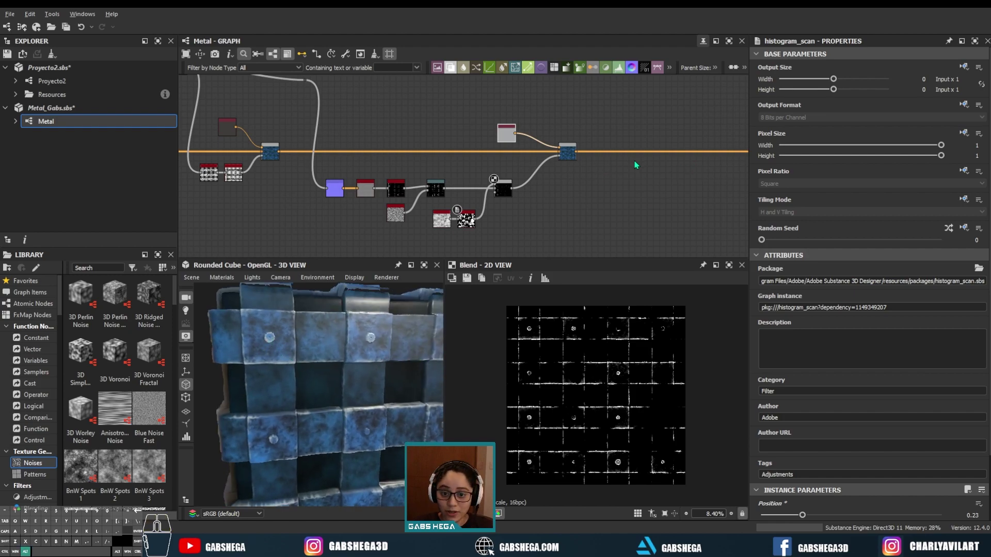
pyautogui.moveTo(635, 165); pyautogui.dragTo(471, 194, button='middle')
# Insert a new Blend node after the last blend on the main chain.
pyautogui.click(404, 184)
pyautogui.press('space')
pyautogui.write('b')
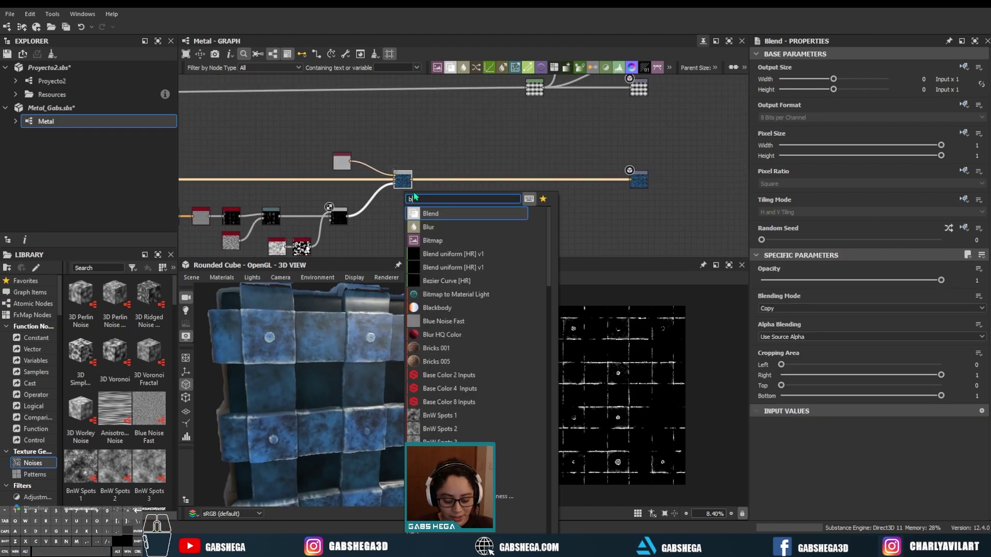
pyautogui.write('le')
pyautogui.press('Return')
pyautogui.moveTo(439, 185); pyautogui.dragTo(494, 184)
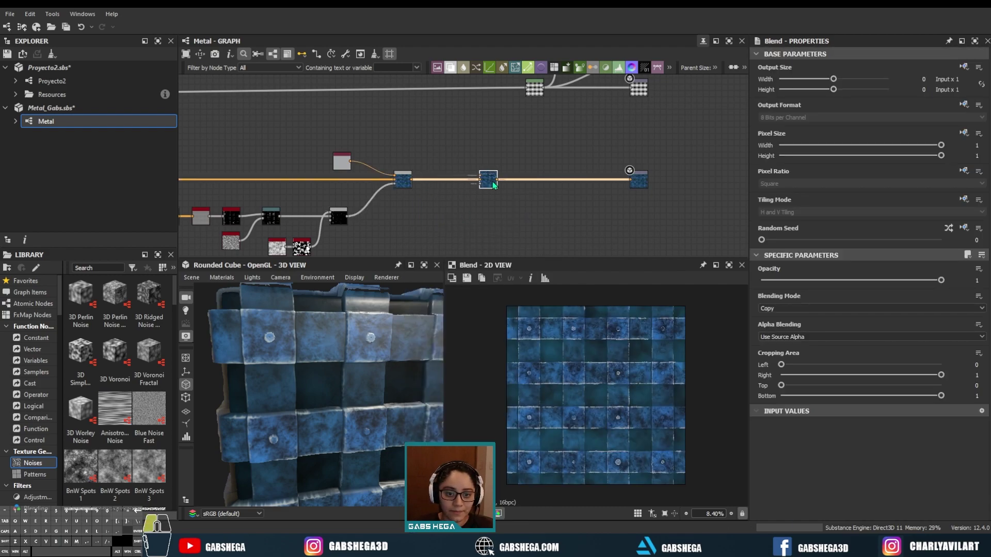
# Wire the Flood Fill Mapper Grayscale dot mask into the new Blend's mask input.
pyautogui.scroll(-1, 456, 162)
pyautogui.moveTo(456, 162); pyautogui.dragTo(520, 163, button='middle')
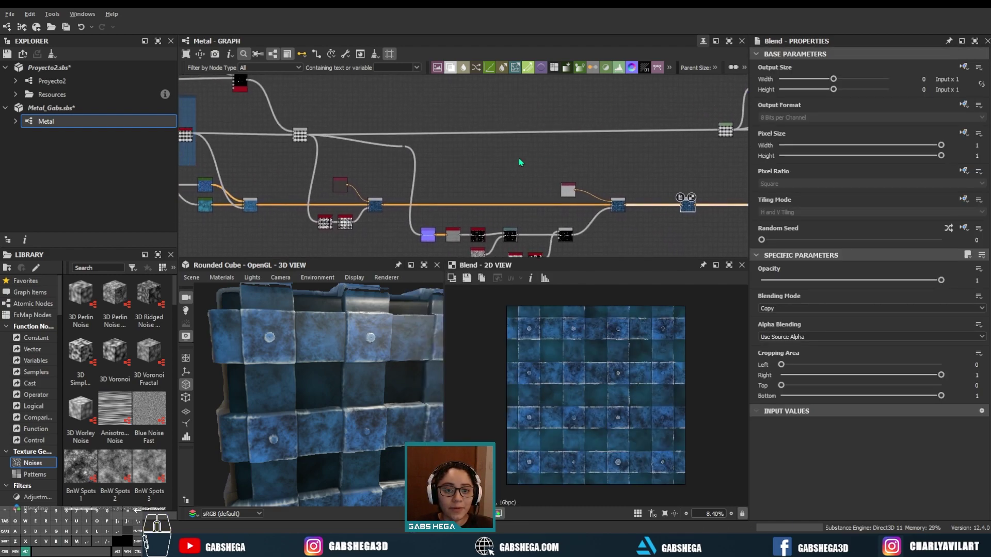
pyautogui.moveTo(281, 159); pyautogui.dragTo(339, 122, button='middle')
pyautogui.scroll(3, 339, 122)
pyautogui.scroll(2, 397, 183)
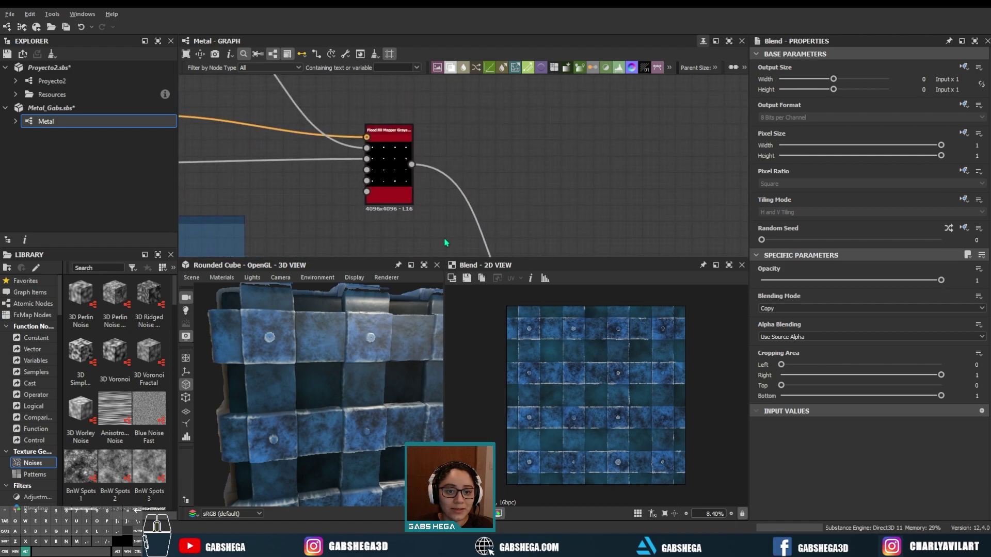
pyautogui.scroll(-3, 464, 195)
pyautogui.scroll(-2, 464, 195)
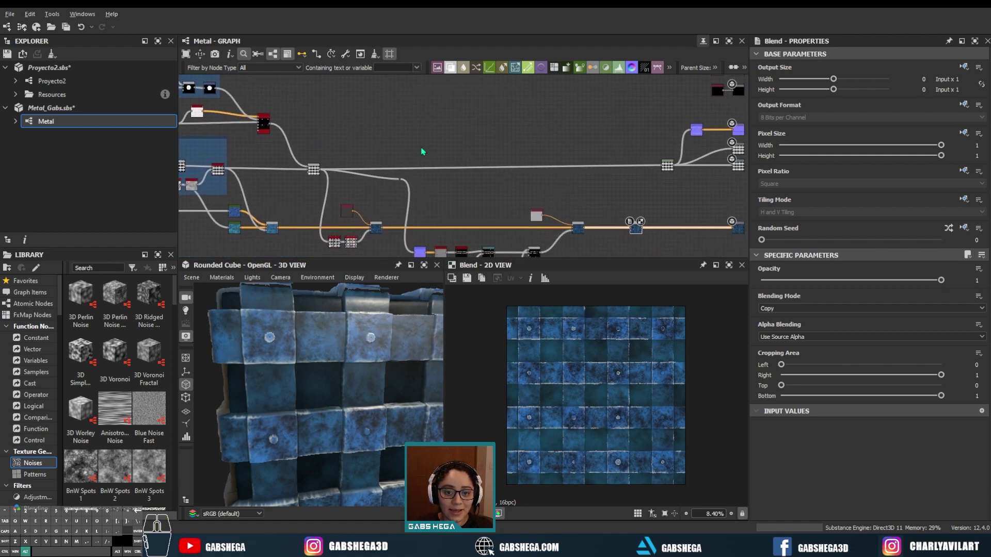
pyautogui.moveTo(388, 148); pyautogui.dragTo(367, 131, button='middle')
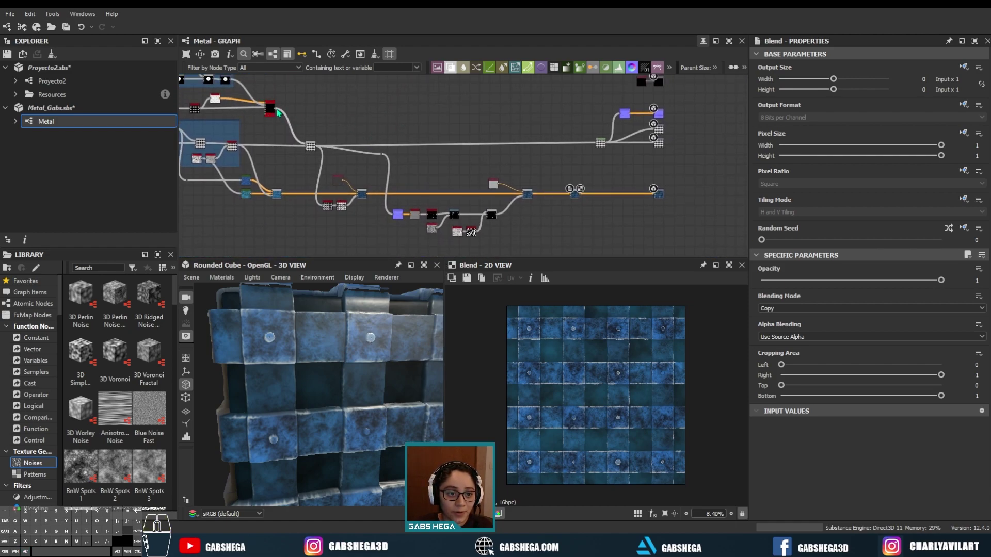
pyautogui.moveTo(276, 108); pyautogui.dragTo(309, 145)
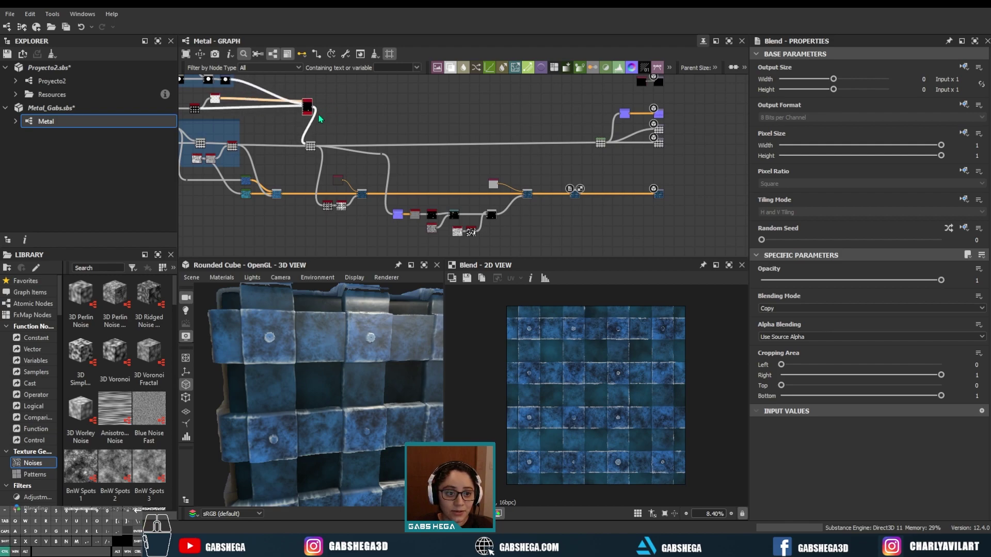
pyautogui.hotkey('ctrl', 'z')
pyautogui.moveTo(278, 107); pyautogui.dragTo(570, 188)
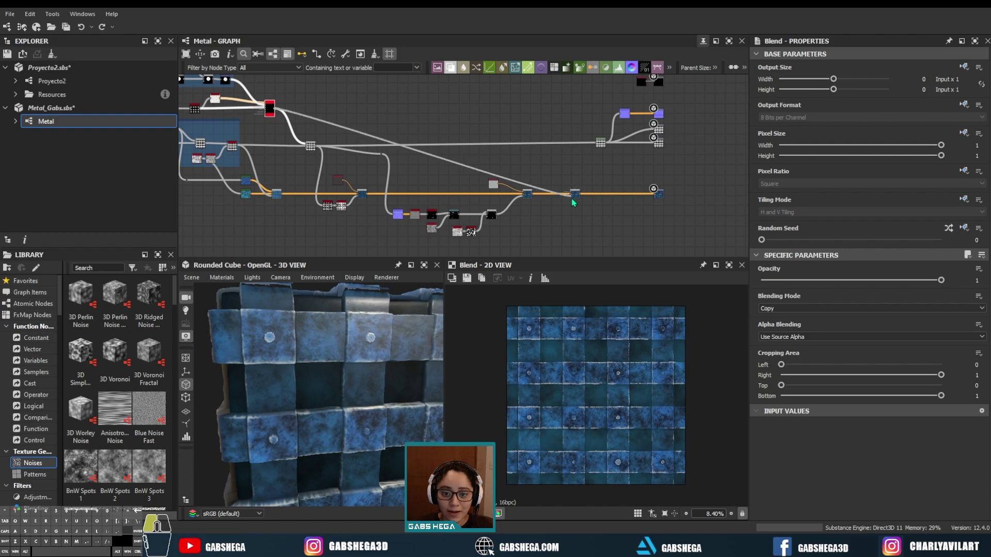
pyautogui.click(324, 127)
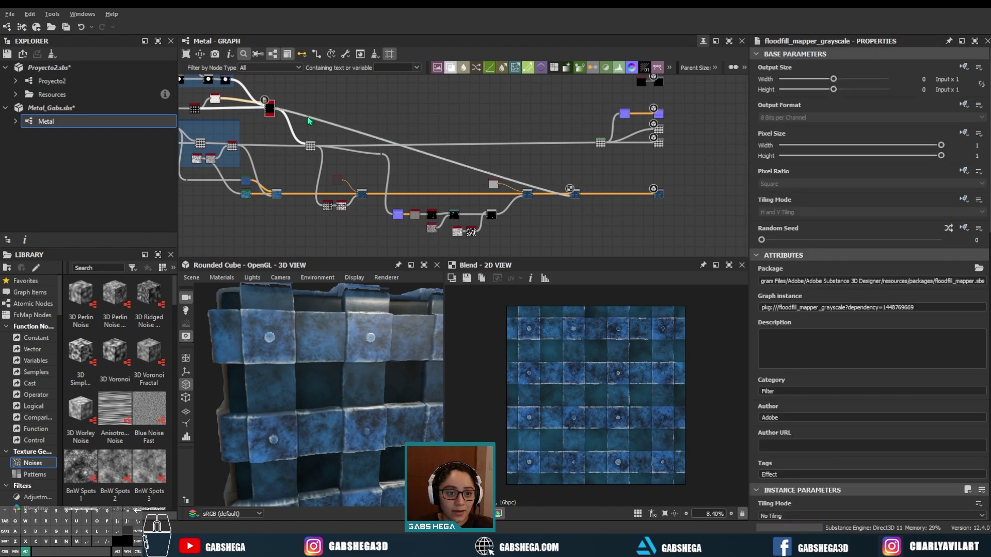
# Add a reroute Dot on the mask wire and route it above the graph.
pyautogui.doubleClick(311, 121)
pyautogui.moveTo(310, 121); pyautogui.dragTo(545, 115)
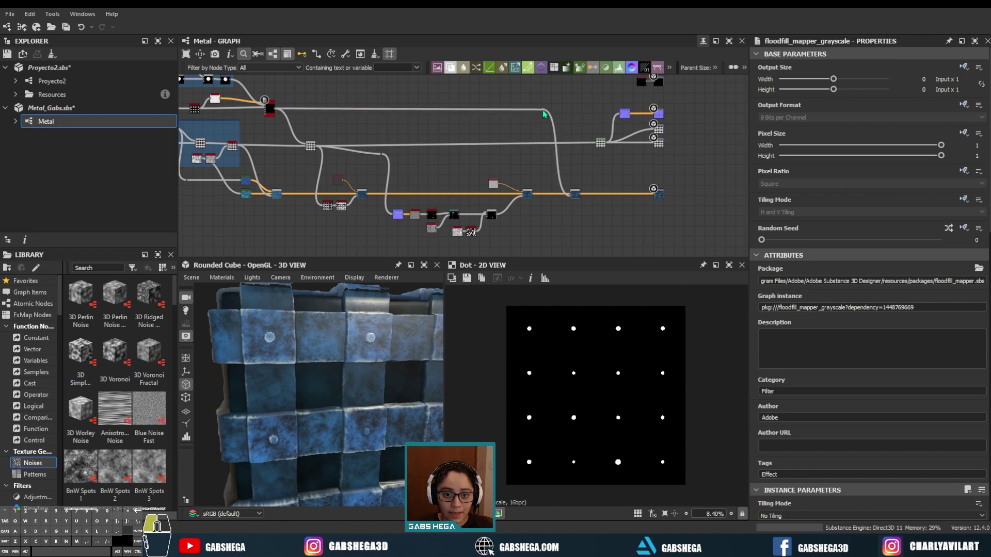
pyautogui.scroll(2, 686, 165)
pyautogui.scroll(2, 640, 170)
# Add a Uniform Color node beside the new Blend.
pyautogui.scroll(2, 588, 176)
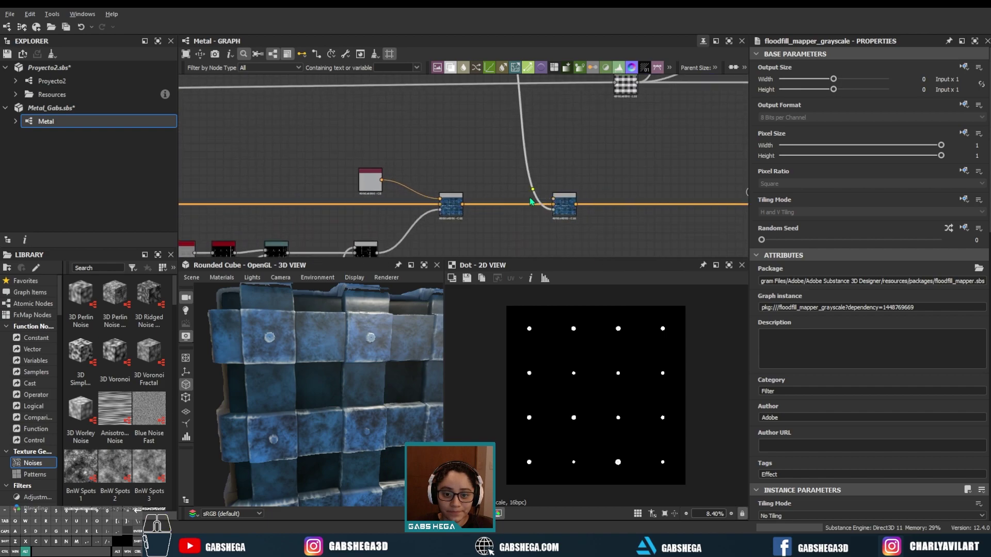
pyautogui.scroll(1, 540, 177)
pyautogui.press('space')
pyautogui.write('uniform')
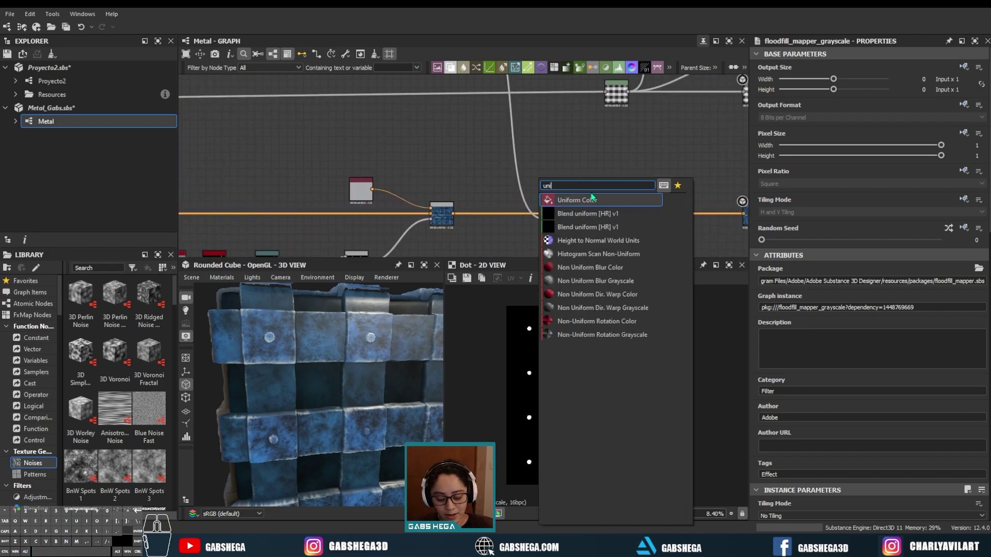
pyautogui.press('Return')
# Set the Uniform Color to gold #9d7026 and place it left of the Blend.
pyautogui.click(781, 313)
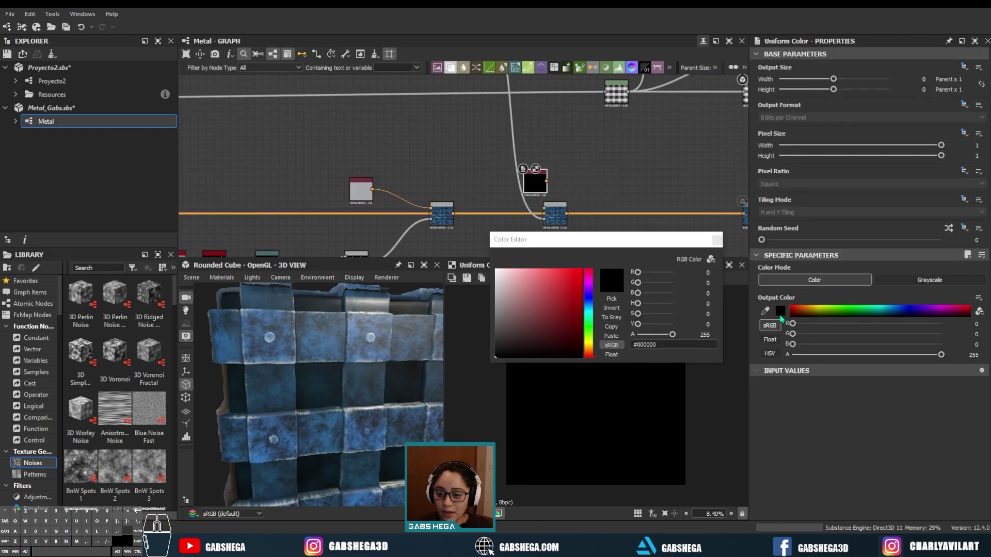
pyautogui.moveTo(586, 324); pyautogui.dragTo(590, 349)
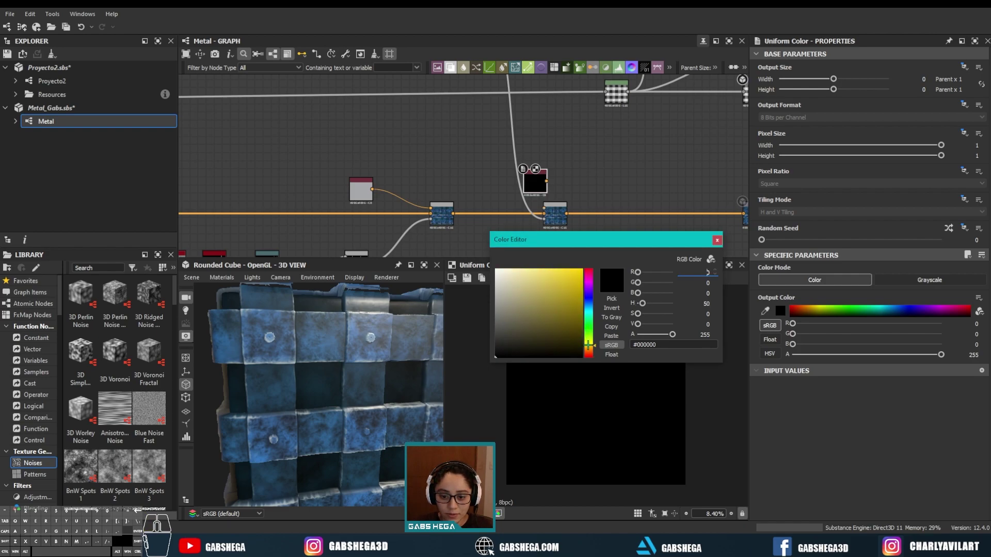
pyautogui.click(562, 303)
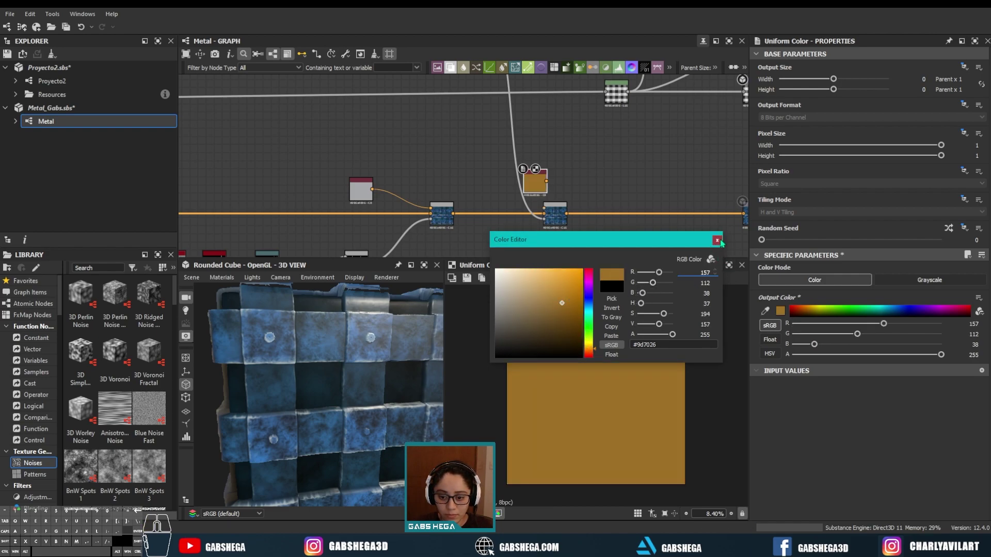
pyautogui.click(717, 241)
pyautogui.moveTo(535, 183); pyautogui.dragTo(491, 183)
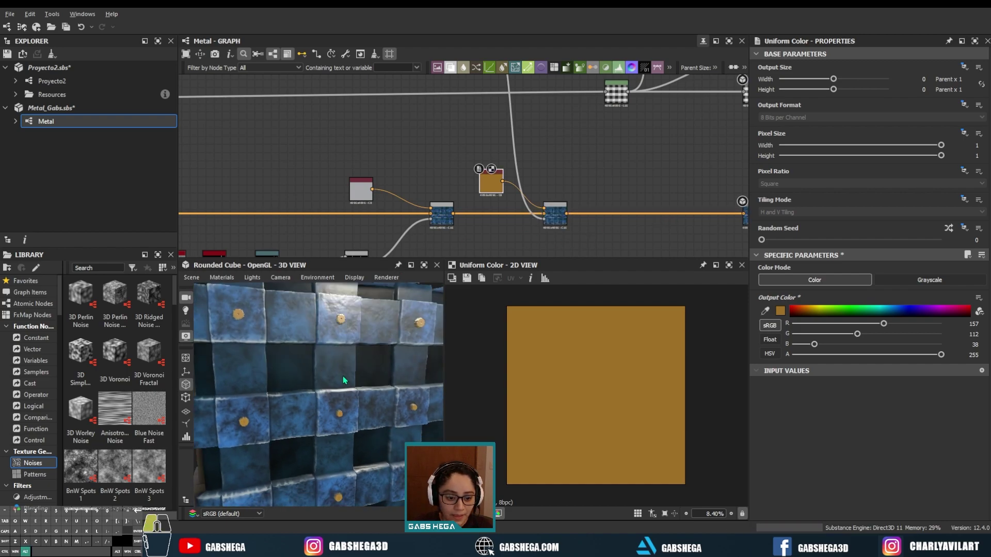
# Zoom the 3D preview to view the gold bolts and pan the graph to the purple chain.
pyautogui.scroll(5, 331, 418)
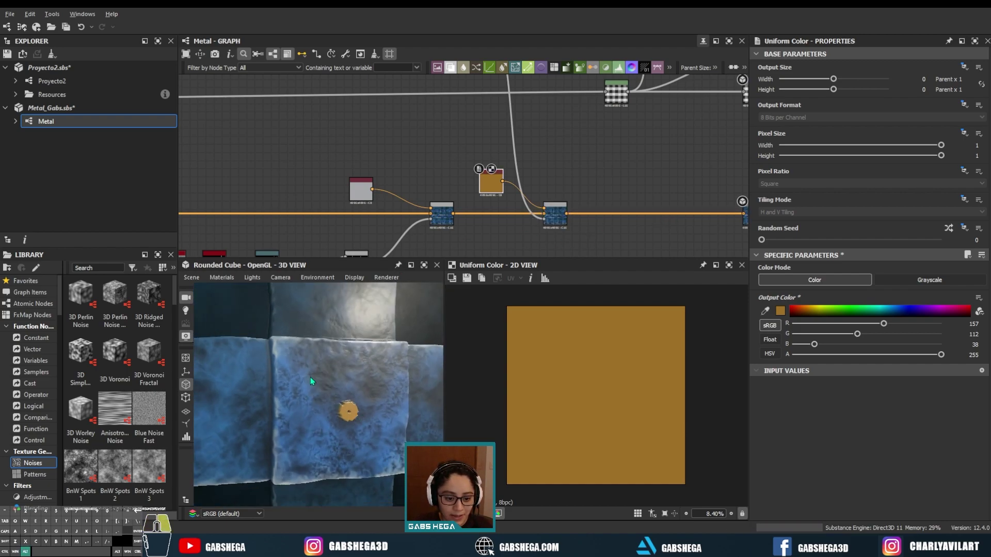
pyautogui.keyDown('alt'); pyautogui.moveTo(311, 376); pyautogui.dragTo(330, 392, button='right'); pyautogui.keyUp('alt')
pyautogui.keyDown('alt'); pyautogui.moveTo(330, 392); pyautogui.dragTo(378, 398); pyautogui.keyUp('alt')
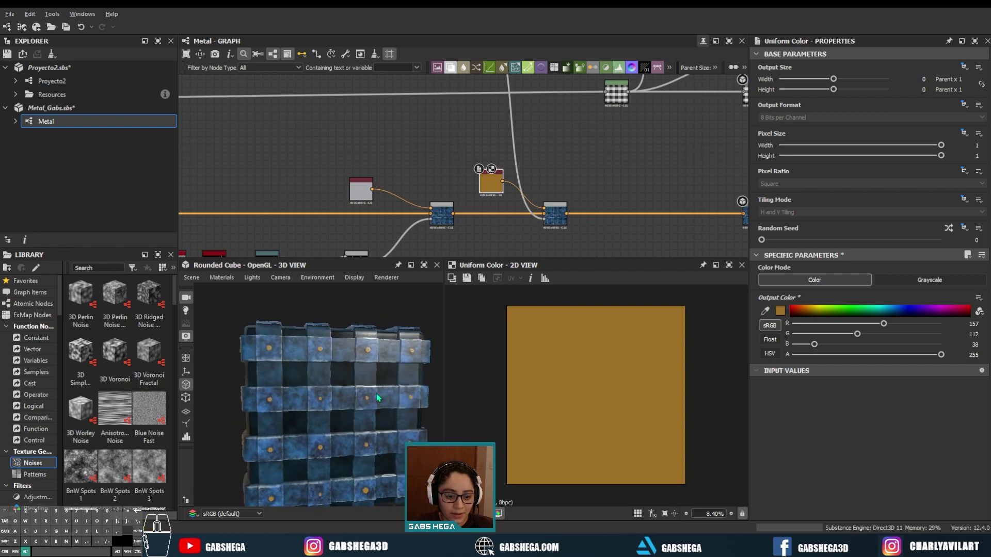
pyautogui.moveTo(322, 209)
pyautogui.mouseDown(button='middle')
pyautogui.moveTo(408, 187)
pyautogui.moveTo(559, 194)
pyautogui.mouseUp(button='middle')
pyautogui.moveTo(218, 225); pyautogui.dragTo(345, 217, button='middle')
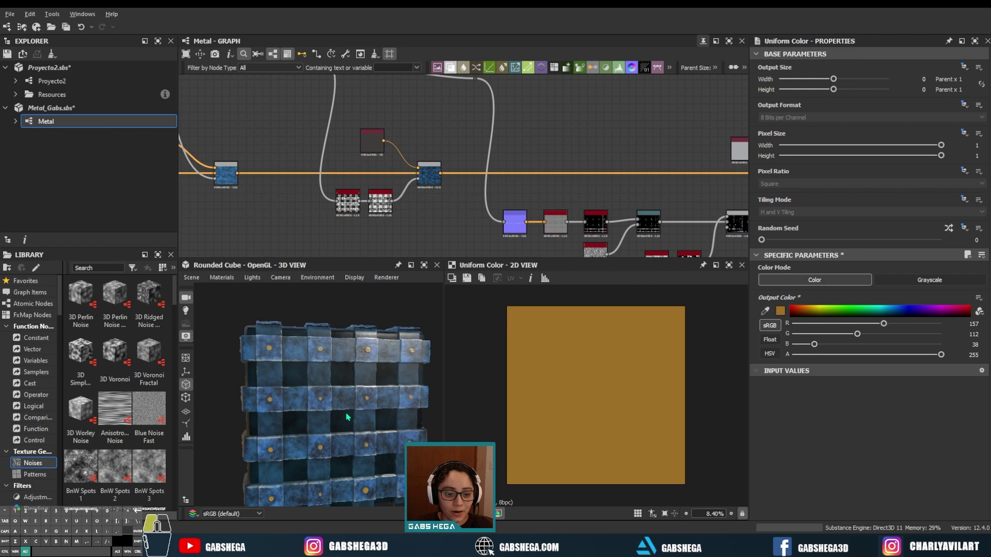
pyautogui.keyDown('alt'); pyautogui.moveTo(342, 422); pyautogui.dragTo(325, 408, button='right'); pyautogui.keyUp('alt')
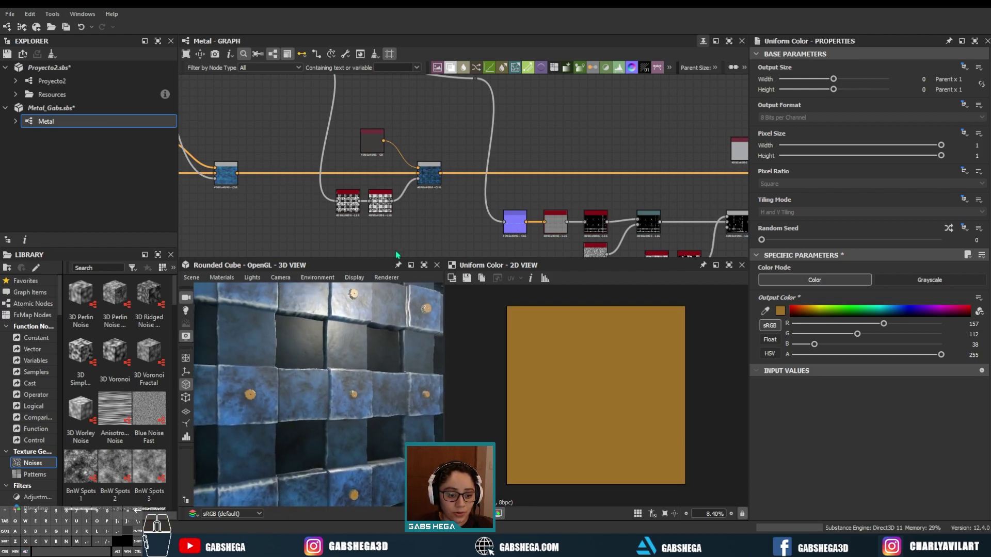
# Set the Blend mixing the two Gradient Maps to 0.5 opacity, then select the top Gradient Map.
pyautogui.moveTo(310, 188); pyautogui.dragTo(401, 172, button='middle')
pyautogui.scroll(2, 397, 174)
pyautogui.scroll(2, 391, 175)
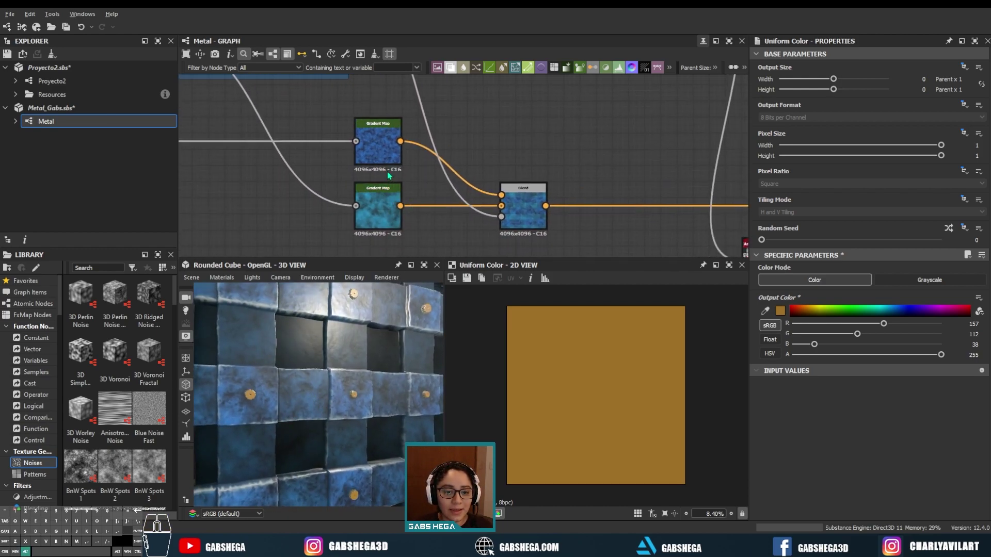
pyautogui.doubleClick(524, 212)
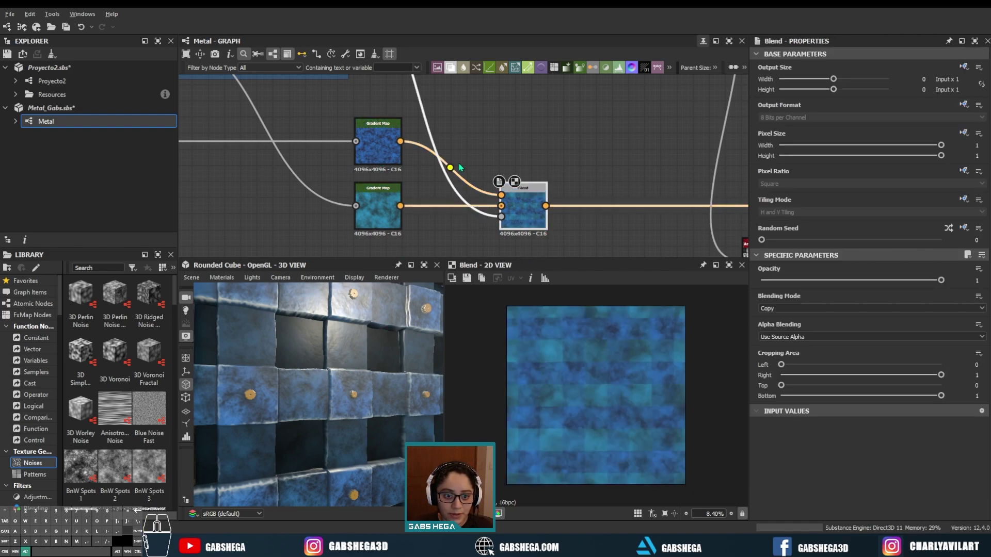
pyautogui.moveTo(941, 280); pyautogui.dragTo(853, 281)
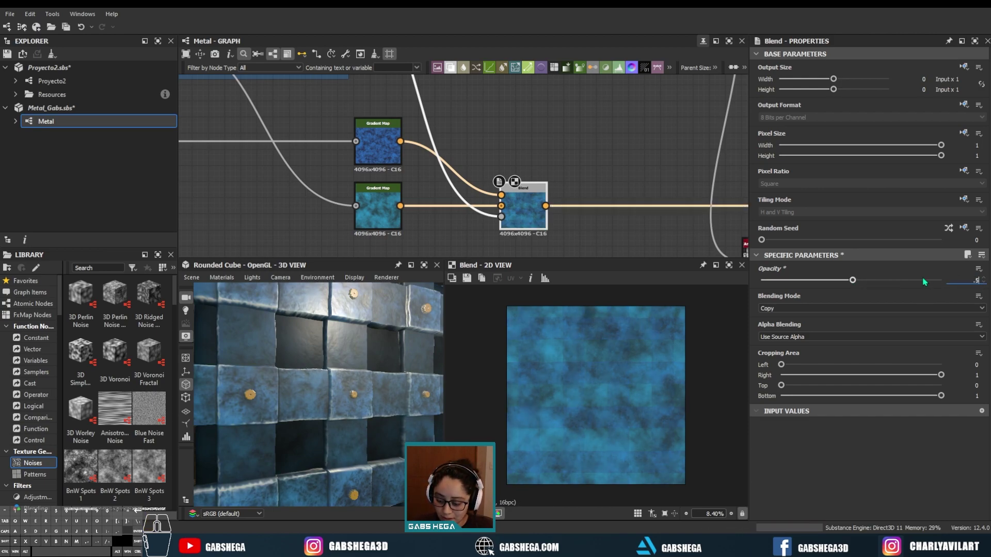
pyautogui.press('Return')
pyautogui.click(373, 142)
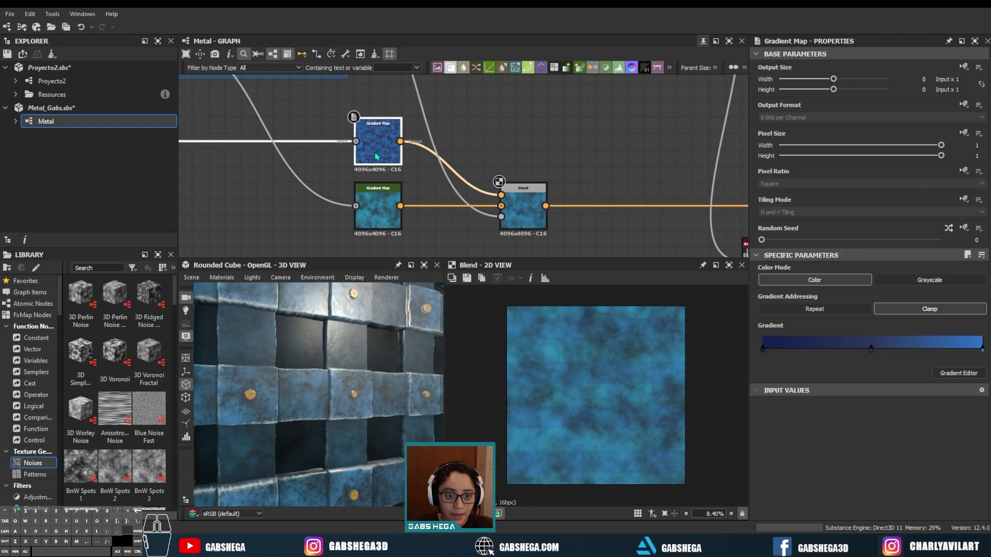
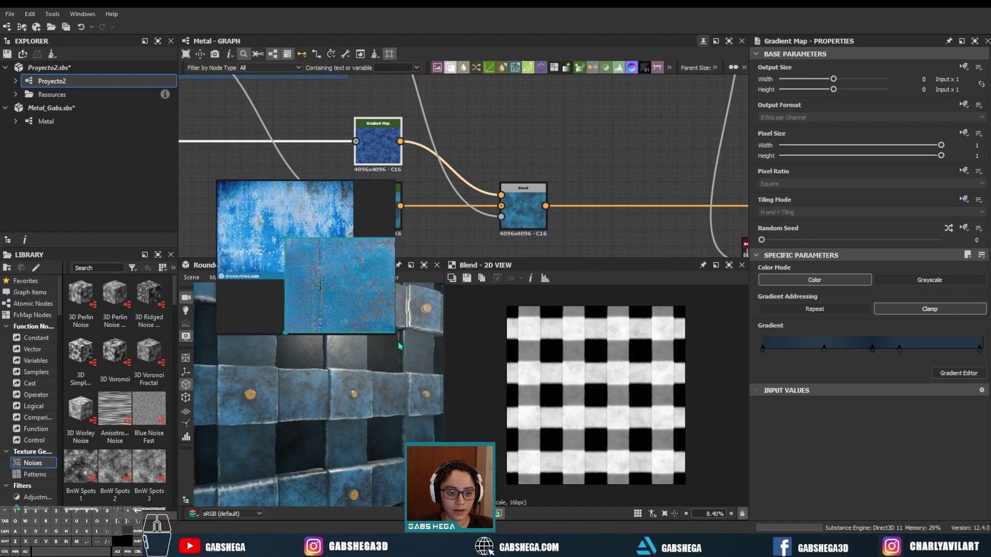
# Enlarge the reference photos, place them over the 2D preview, and select the upper Gradient Map.
pyautogui.moveTo(393, 334); pyautogui.dragTo(449, 364)
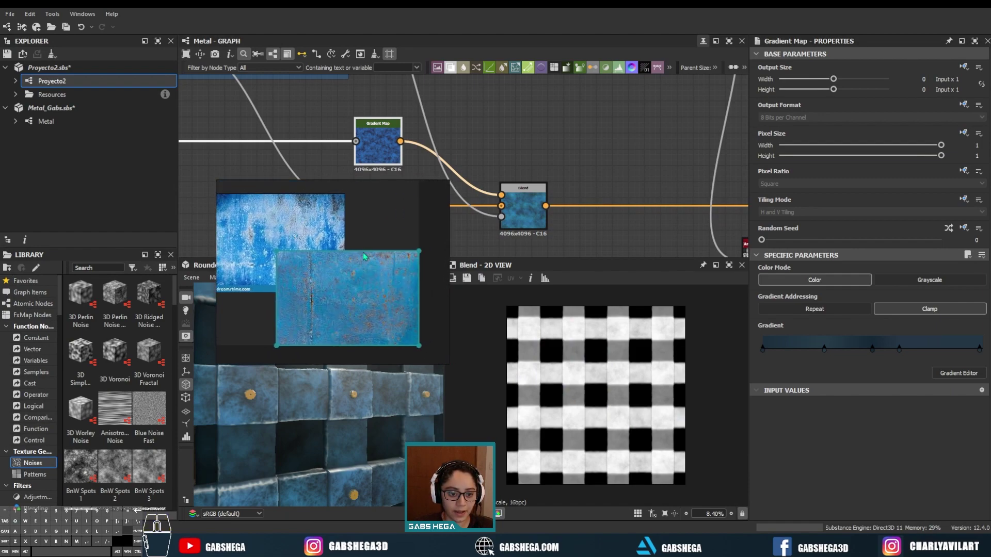
pyautogui.moveTo(379, 227); pyautogui.dragTo(744, 233)
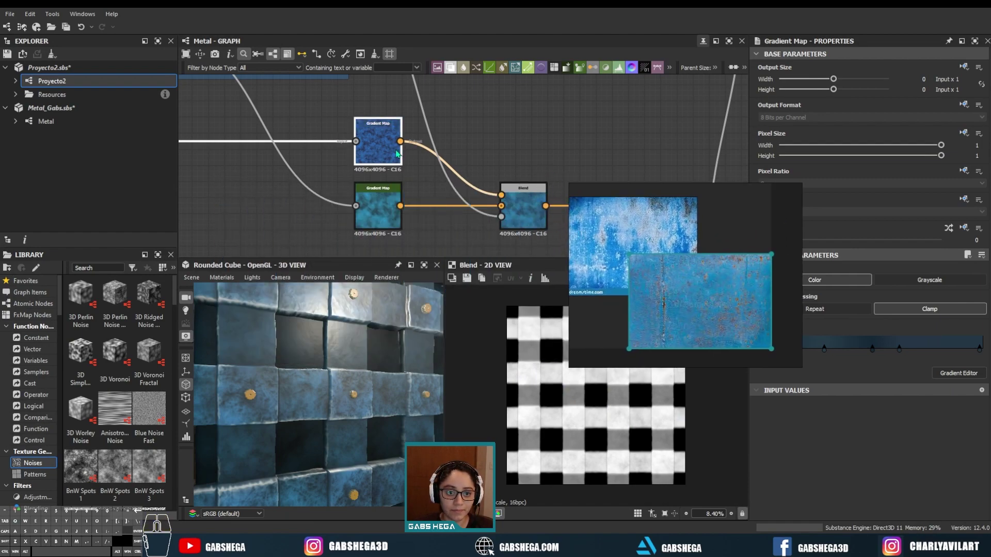
pyautogui.click(380, 150)
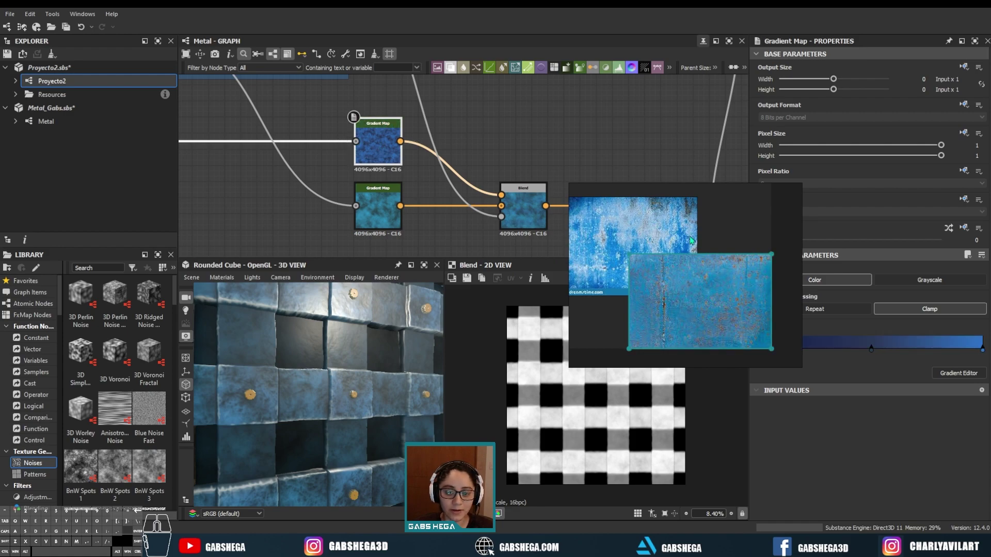
pyautogui.moveTo(728, 216); pyautogui.dragTo(643, 303)
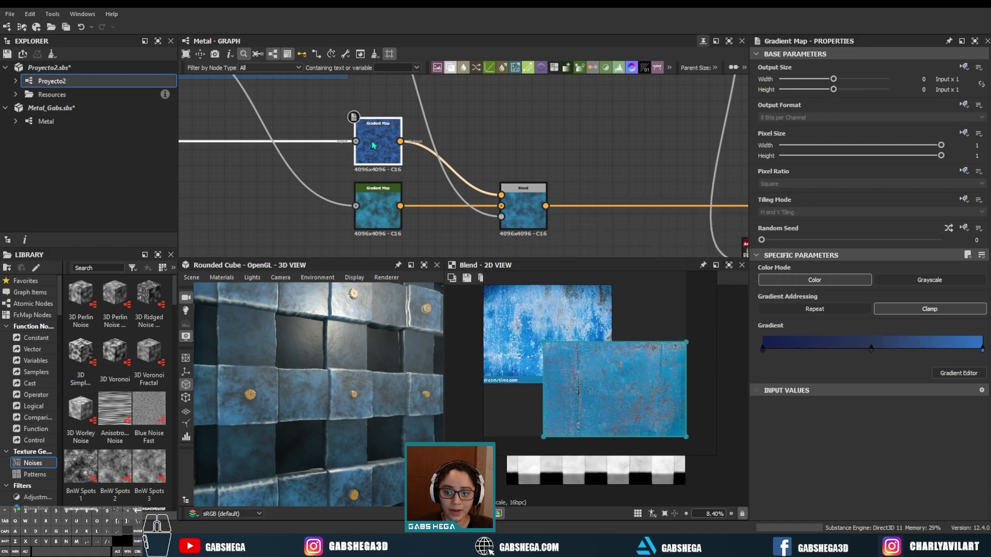
# Sample the upper Gradient Map's gradient across the pale blue reference photo.
pyautogui.click(959, 373)
pyautogui.moveTo(160, 131); pyautogui.dragTo(209, 113)
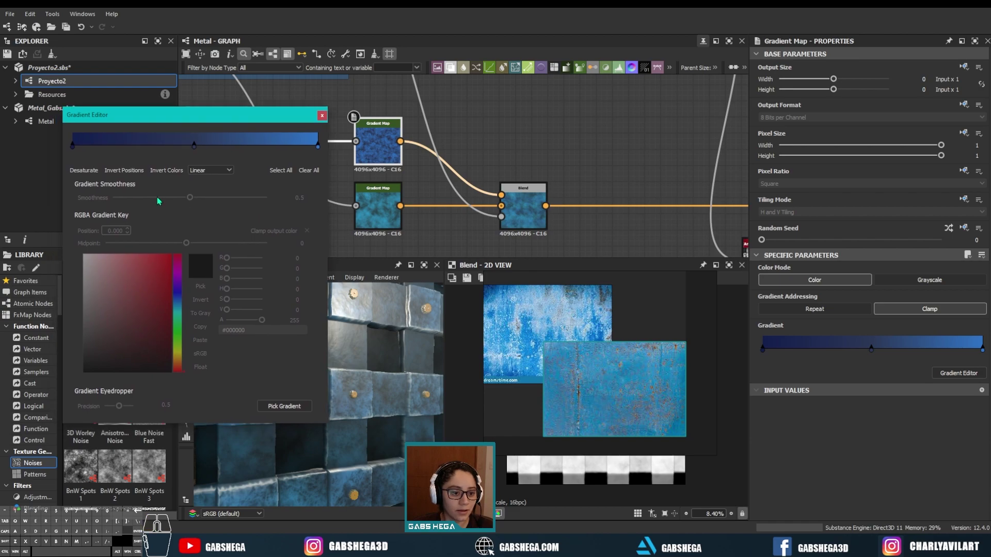
pyautogui.click(268, 408)
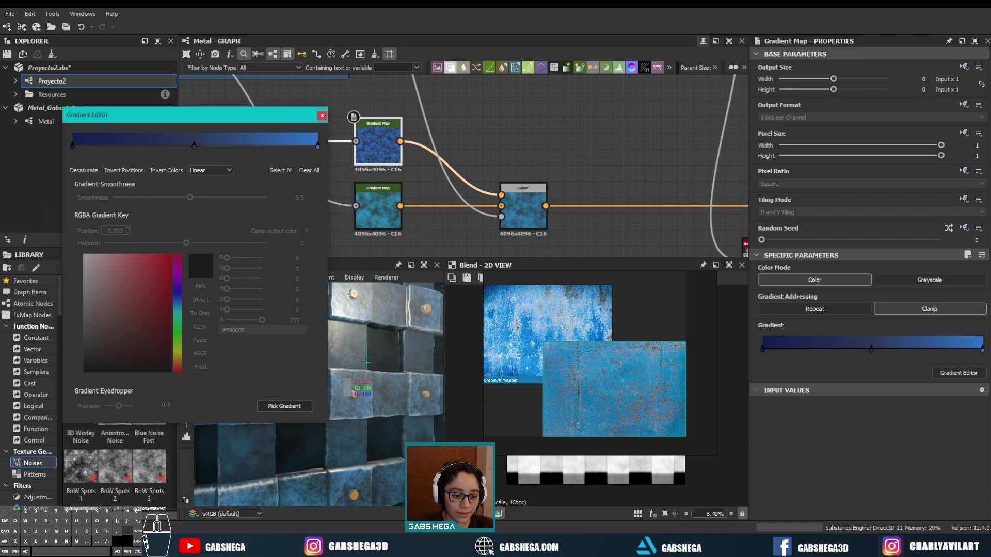
pyautogui.moveTo(602, 299)
pyautogui.mouseDown()
pyautogui.moveTo(521, 335)
pyautogui.moveTo(516, 371)
pyautogui.mouseUp()
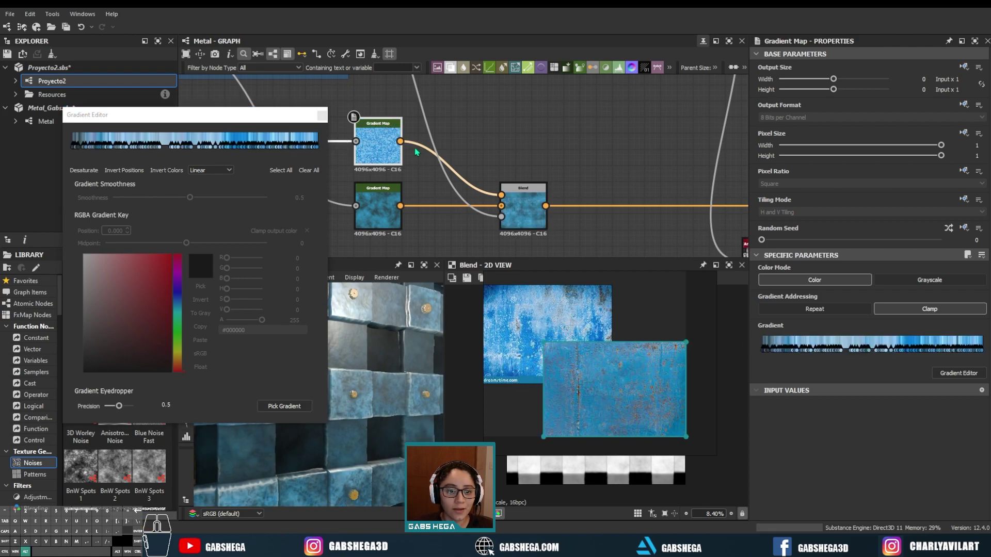
pyautogui.click(321, 116)
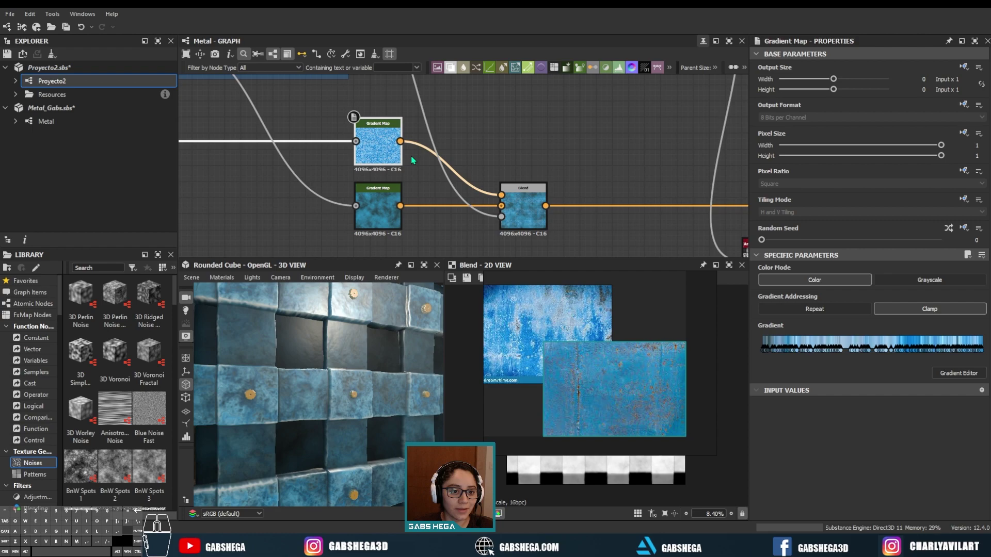
# Preview the upper Gradient Map, move the reference photos lower left, and select the lower map.
pyautogui.doubleClick(377, 159)
pyautogui.moveTo(567, 356)
pyautogui.mouseDown()
pyautogui.moveTo(75, 429)
pyautogui.moveTo(249, 491)
pyautogui.moveTo(170, 465)
pyautogui.mouseUp()
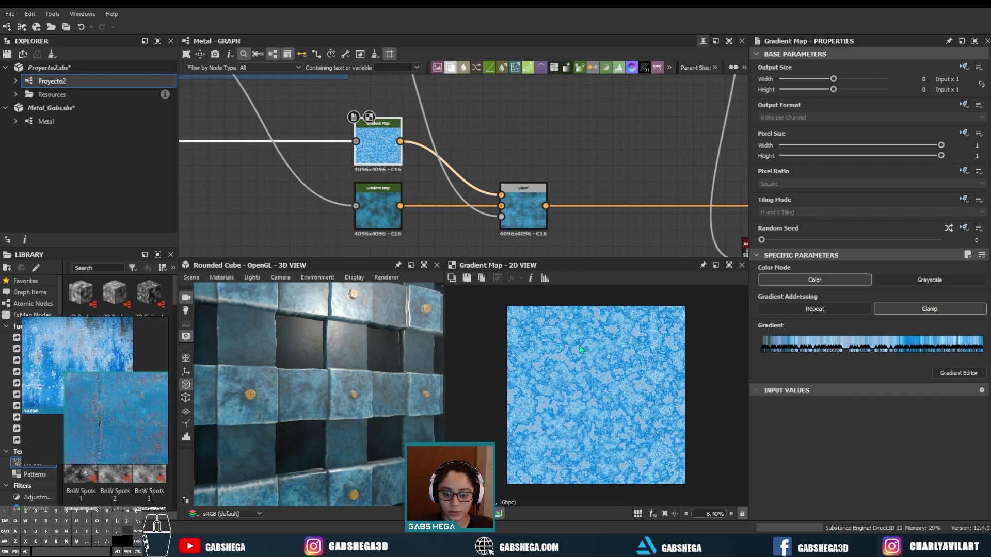
pyautogui.click(384, 209)
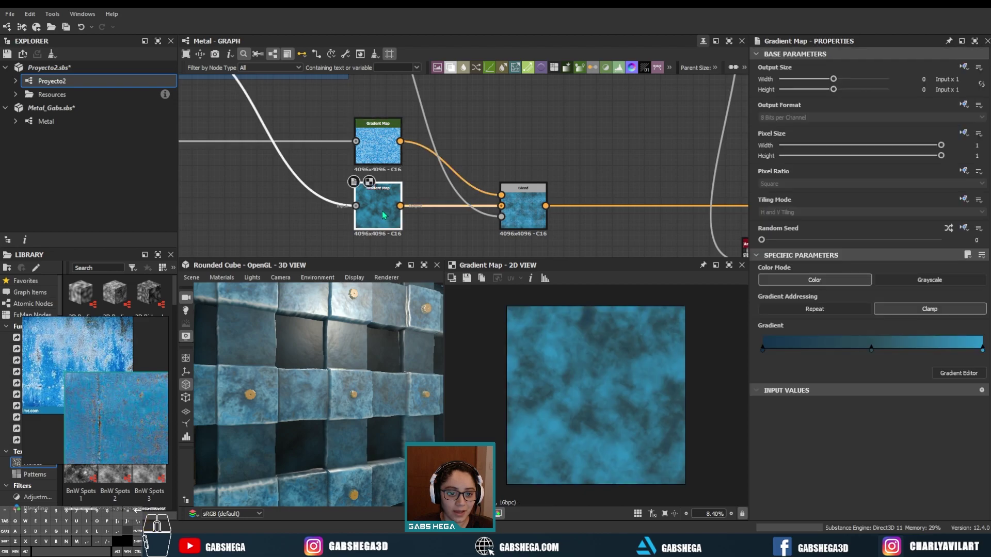
# Sample the lower Gradient Map's colours across the rusty photo and check the rust on the cube.
pyautogui.click(958, 374)
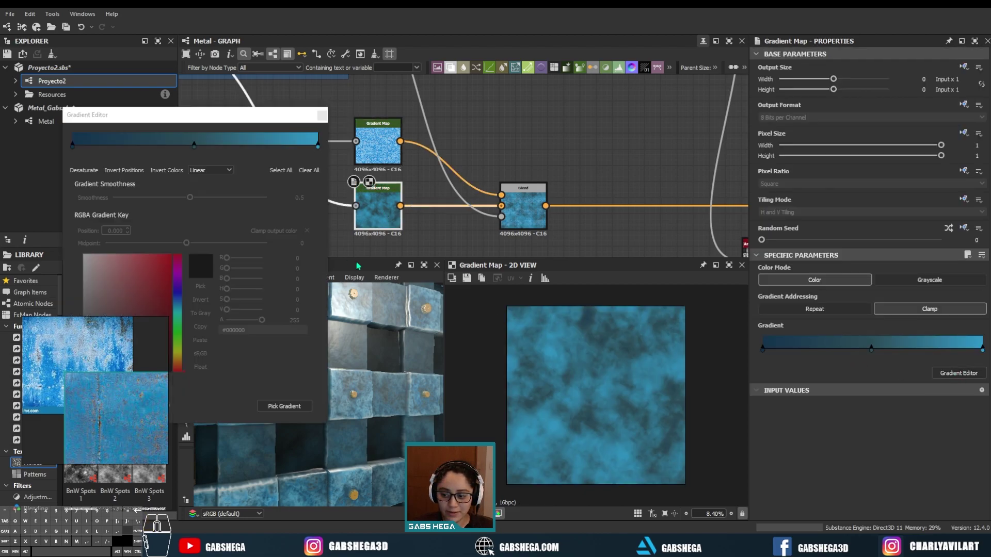
pyautogui.click(285, 407)
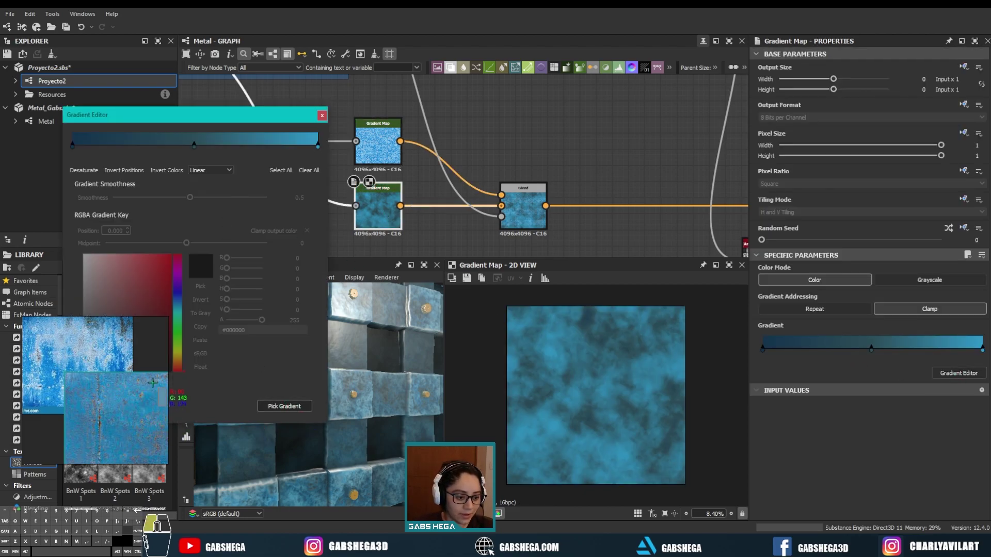
pyautogui.moveTo(153, 383); pyautogui.dragTo(87, 453)
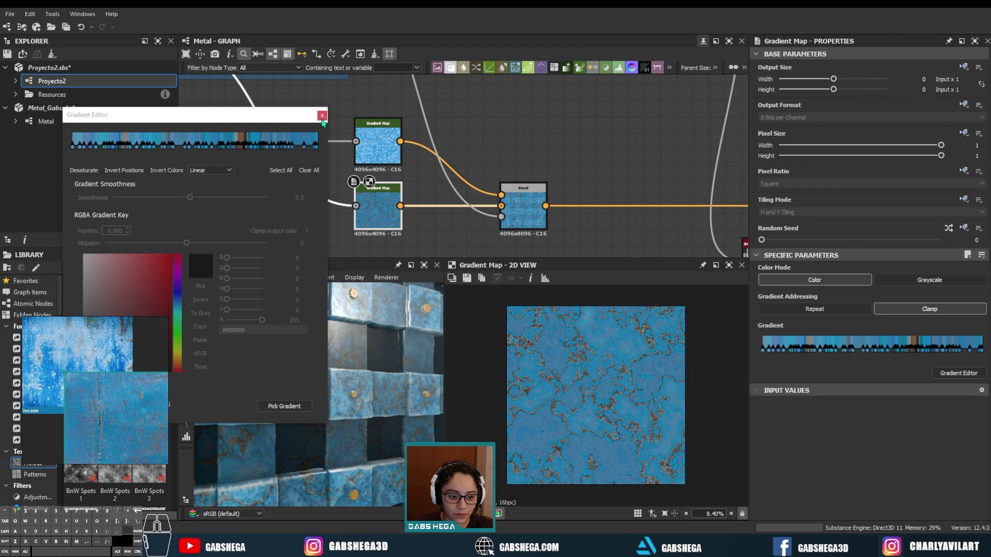
pyautogui.click(322, 117)
pyautogui.moveTo(347, 389); pyautogui.dragTo(390, 349)
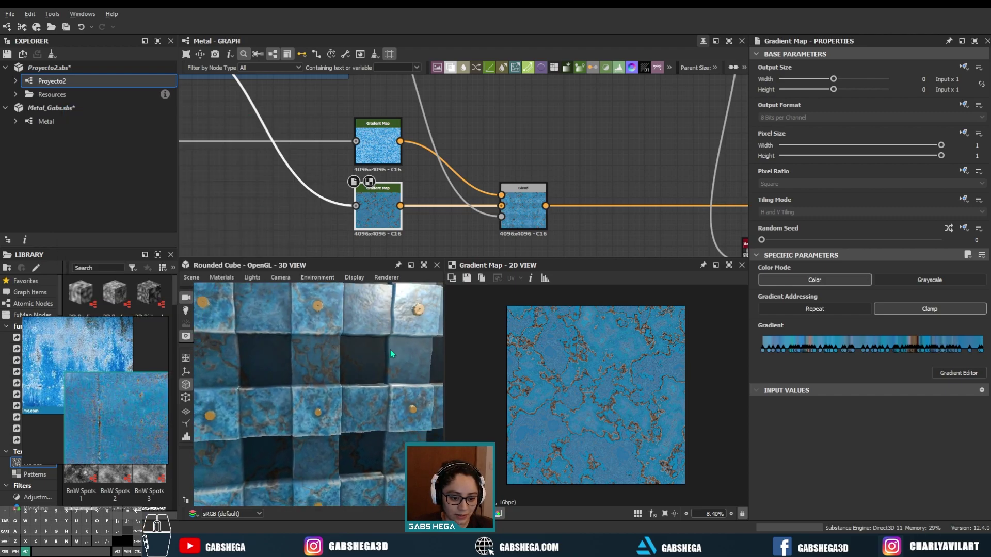
pyautogui.click(527, 210)
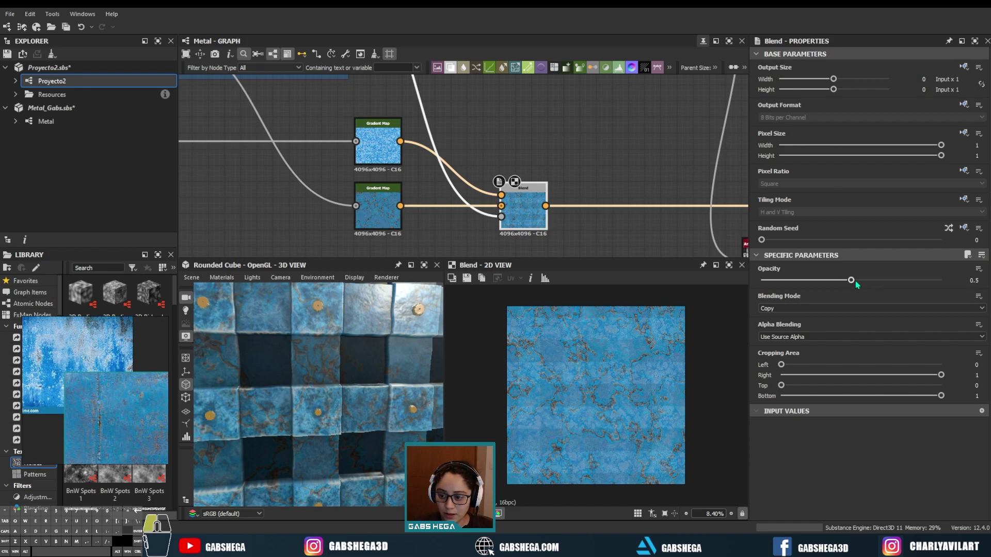
# Raise the colour Blend's opacity from 0.5 to 1, then bring the Warp and Blend nodes into view.
pyautogui.moveTo(851, 280); pyautogui.dragTo(944, 281)
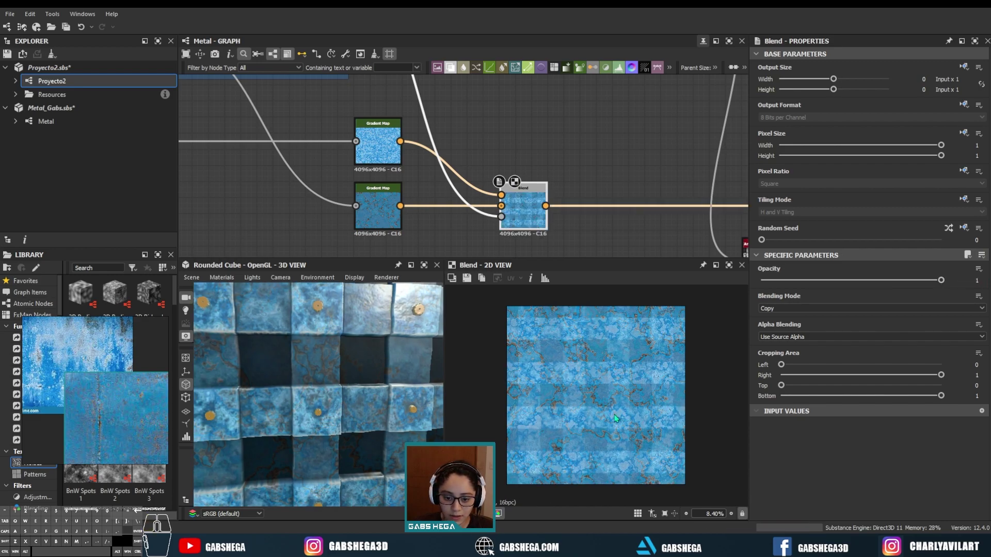
pyautogui.scroll(-2, 413, 155)
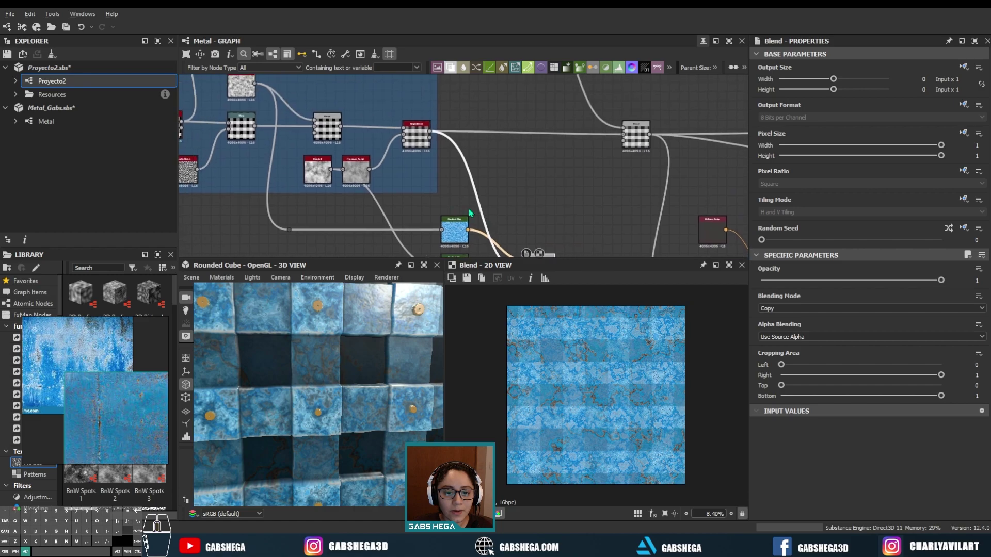
pyautogui.moveTo(247, 98); pyautogui.dragTo(353, 137, button='middle')
pyautogui.scroll(2, 353, 137)
pyautogui.scroll(2, 377, 145)
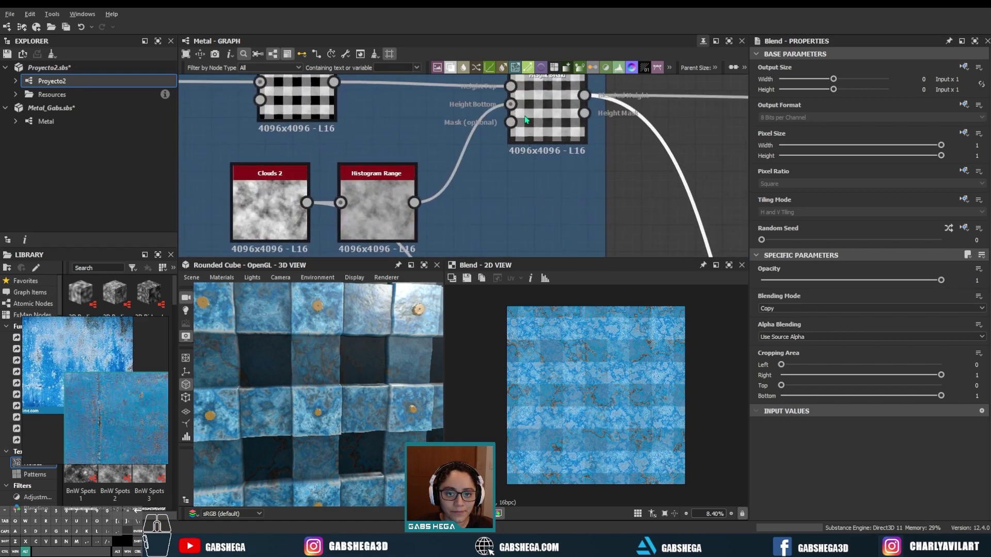
pyautogui.moveTo(438, 176); pyautogui.dragTo(642, 177, button='middle')
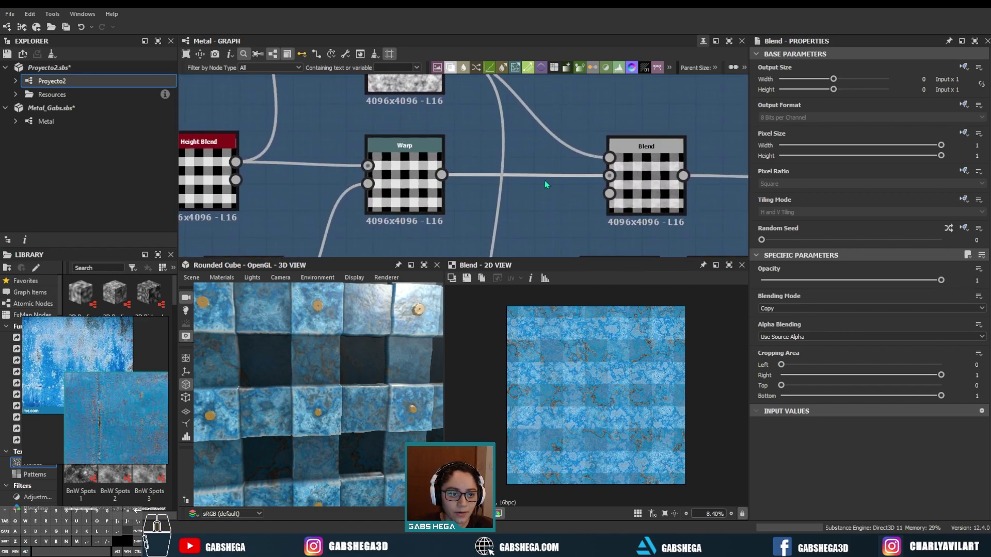
pyautogui.moveTo(579, 163); pyautogui.dragTo(397, 152, button='middle')
# Preview the height Blend's output, then select and frame the multiply Blend node.
pyautogui.doubleClick(480, 173)
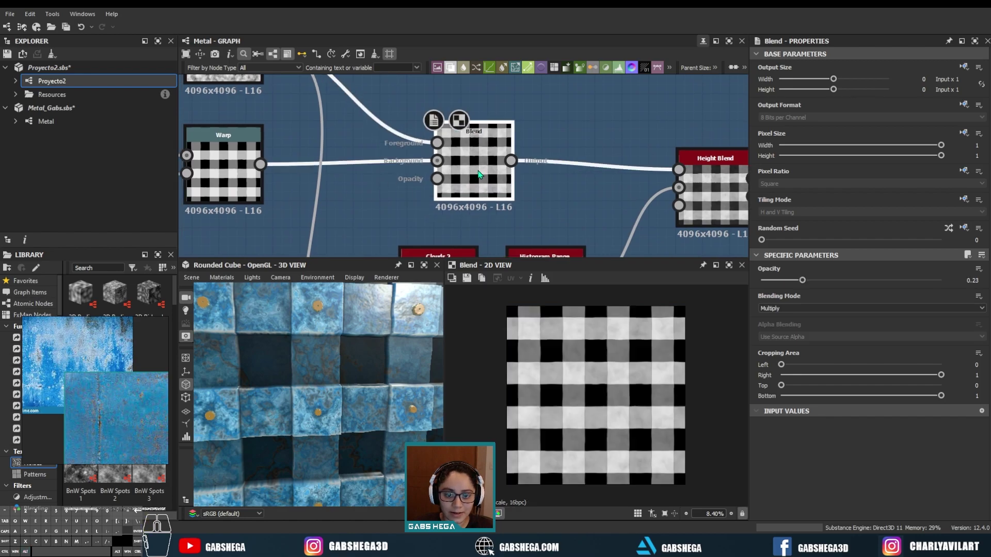
pyautogui.moveTo(715, 195); pyautogui.dragTo(608, 197, button='middle')
pyautogui.click(608, 197)
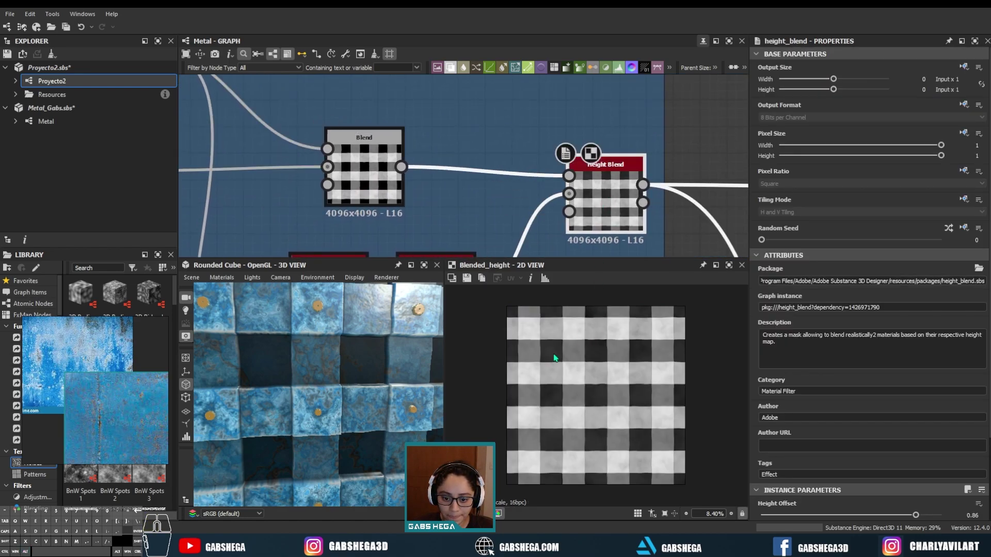
pyautogui.scroll(-2, 458, 123)
pyautogui.scroll(-3, 403, 116)
pyautogui.scroll(-2, 349, 111)
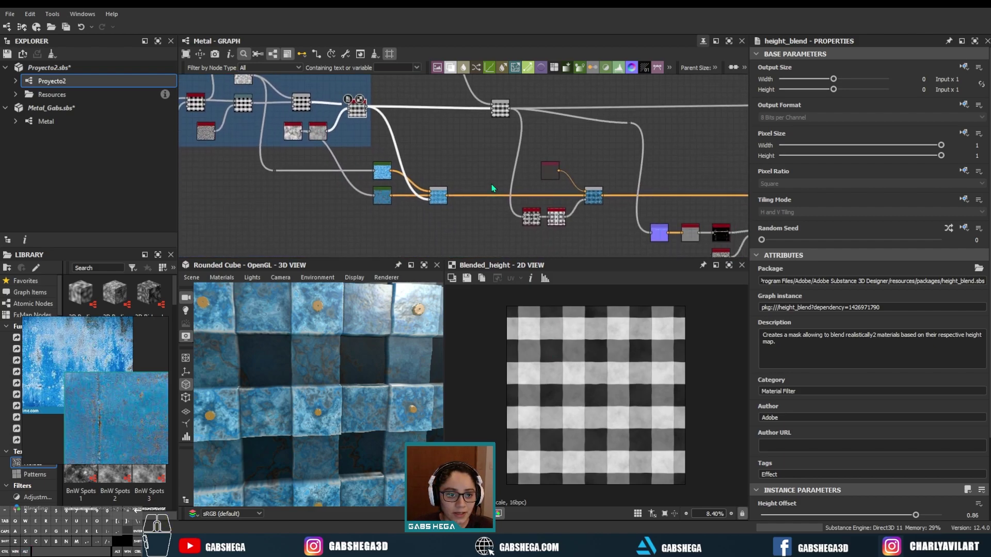
pyautogui.click(592, 197)
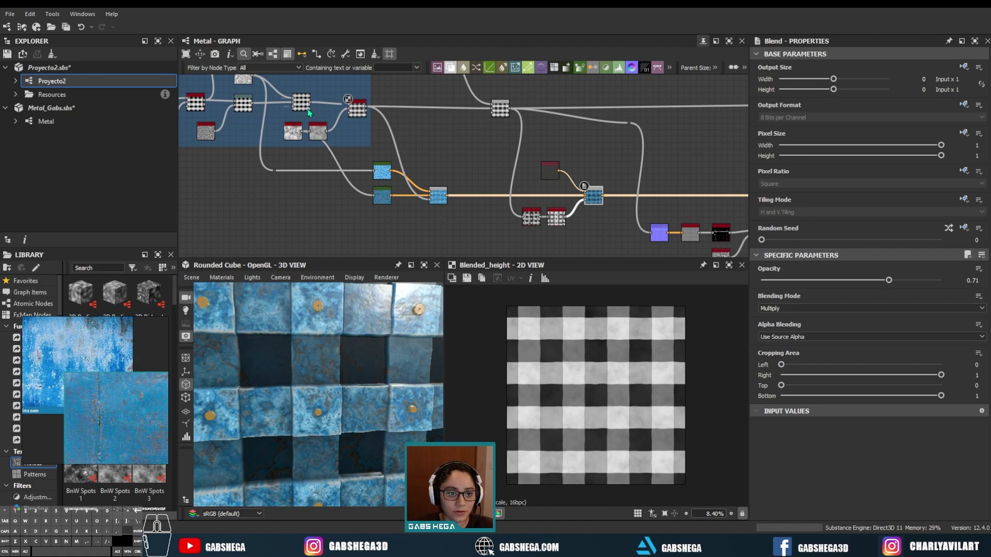
pyautogui.scroll(3, 309, 112)
pyautogui.scroll(2, 320, 119)
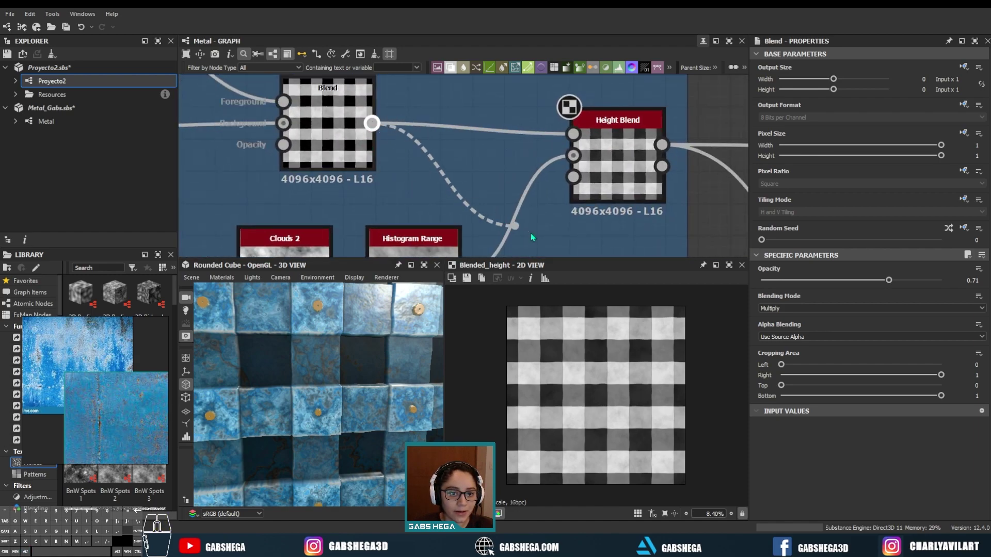
pyautogui.press('f')
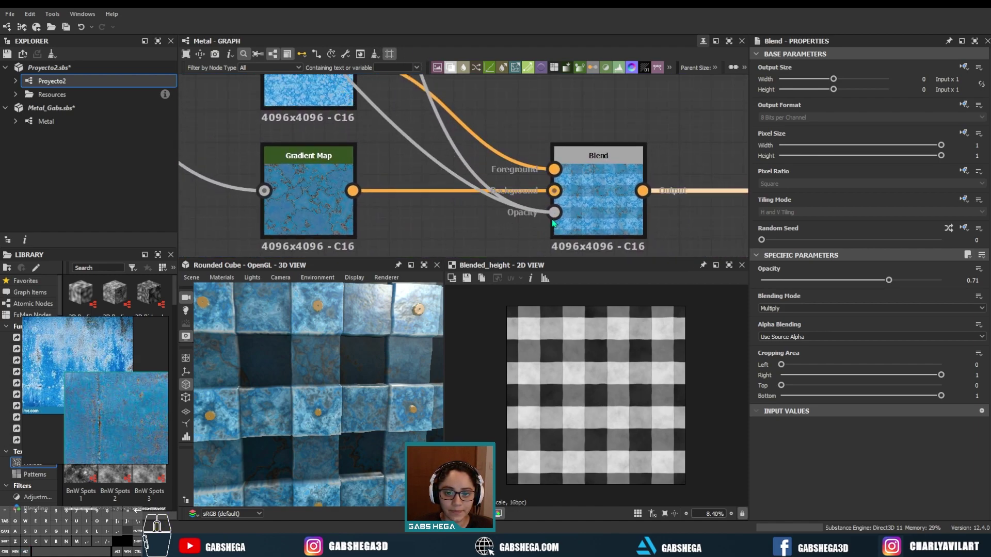
# Wire a mask into the Blend's Opacity input and preview its output in 2D.
pyautogui.moveTo(553, 223); pyautogui.dragTo(554, 212)
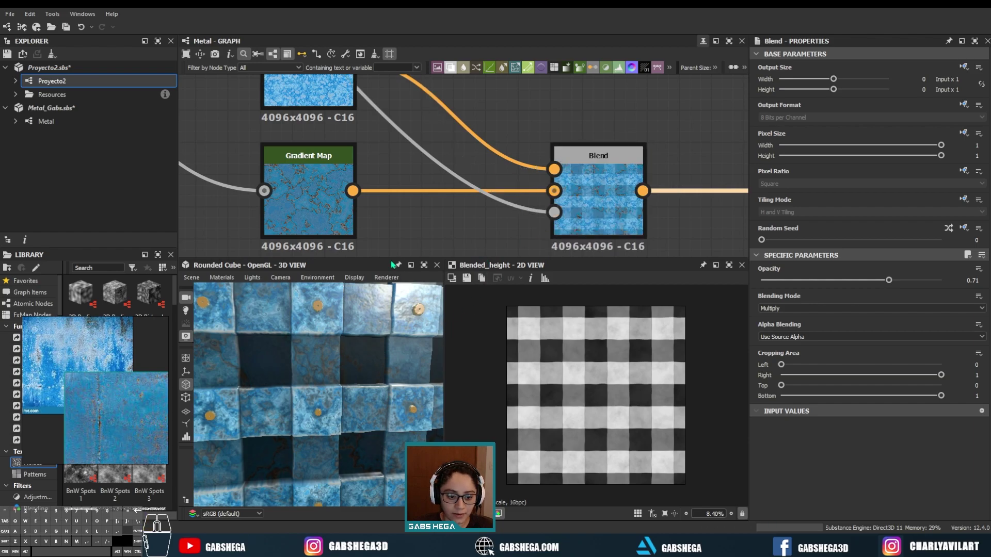
pyautogui.scroll(-3, 497, 116)
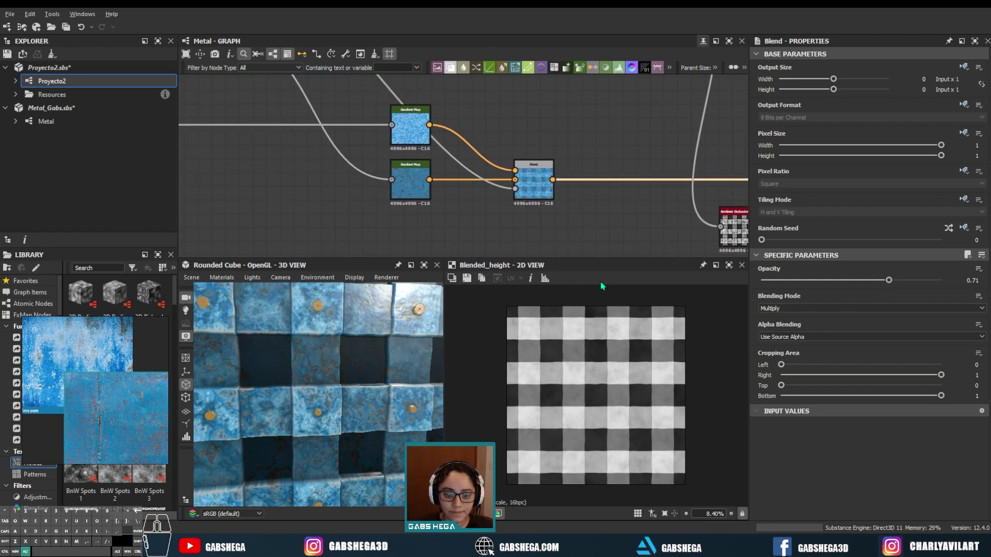
pyautogui.doubleClick(535, 182)
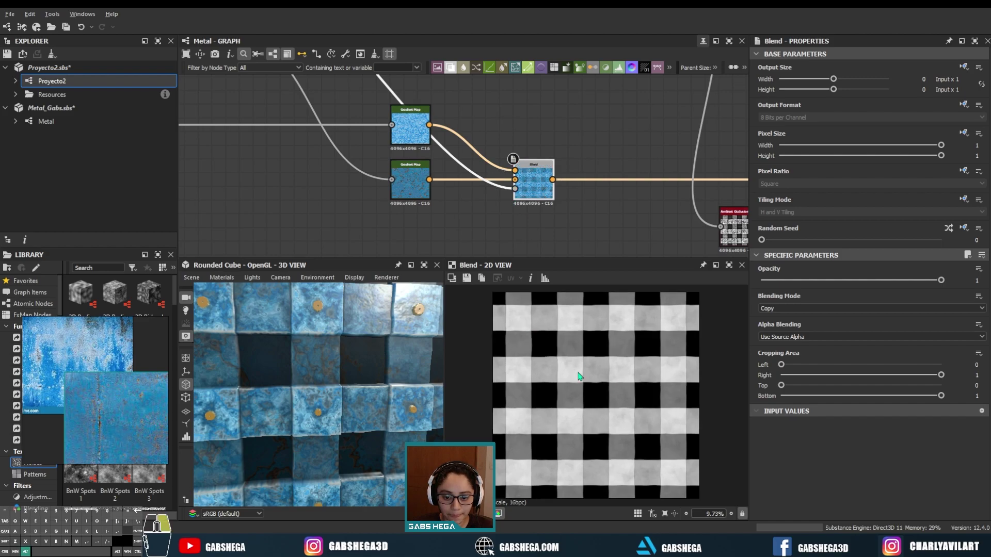
pyautogui.scroll(4, 579, 376)
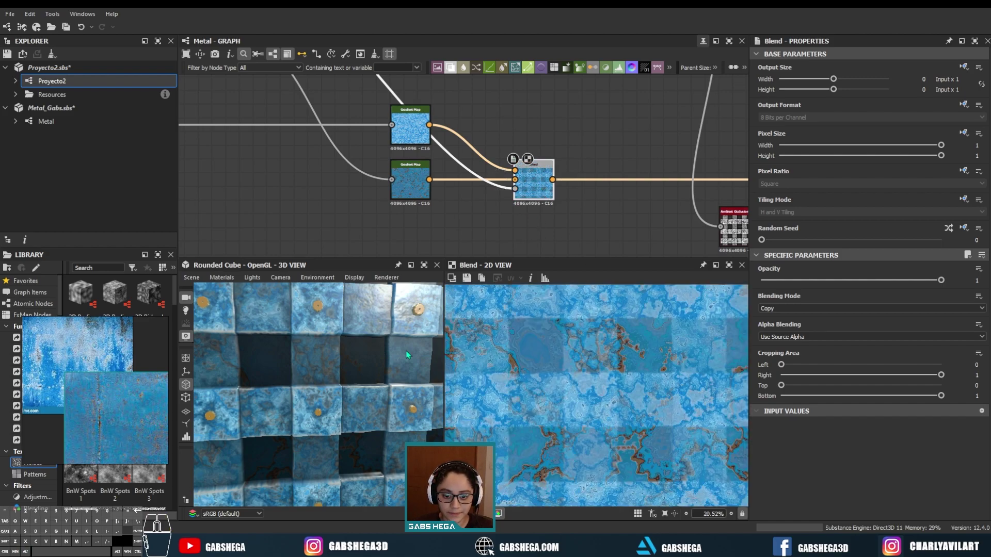
pyautogui.moveTo(406, 355); pyautogui.dragTo(345, 359)
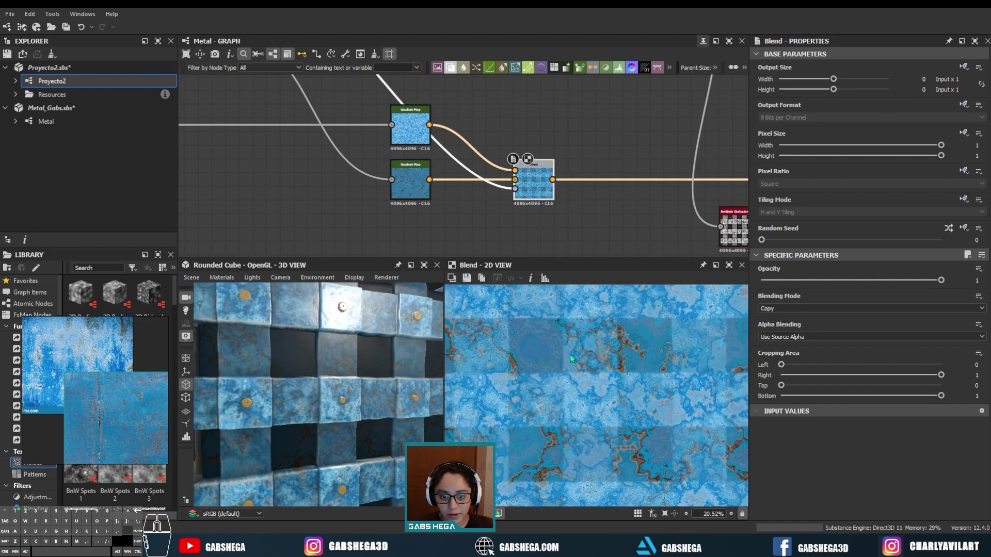
pyautogui.scroll(-4, 571, 357)
pyautogui.scroll(-3, 550, 340)
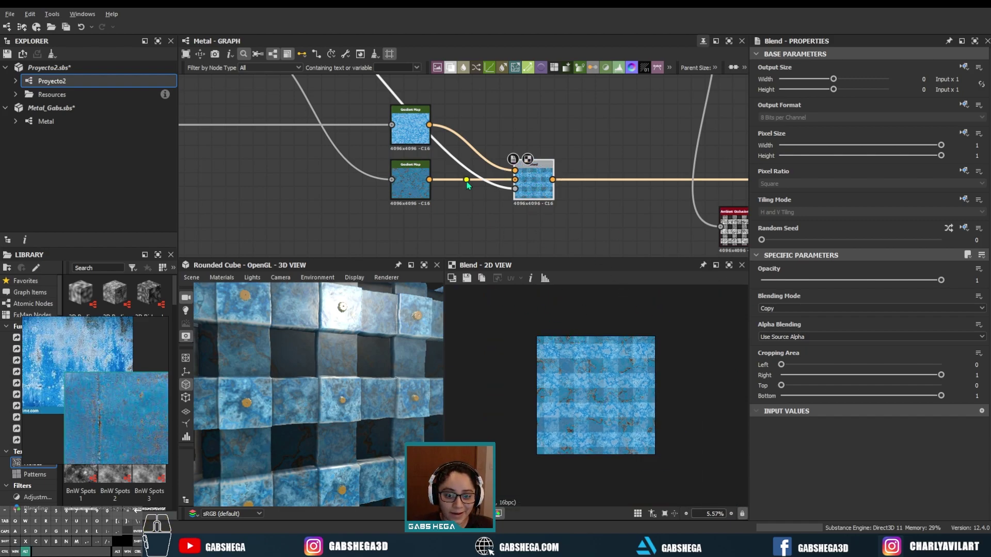
pyautogui.moveTo(467, 185)
pyautogui.mouseDown(button='middle')
pyautogui.moveTo(475, 246)
pyautogui.moveTo(563, 233)
pyautogui.moveTo(496, 191)
pyautogui.mouseUp(button='middle')
pyautogui.scroll(2, 507, 202)
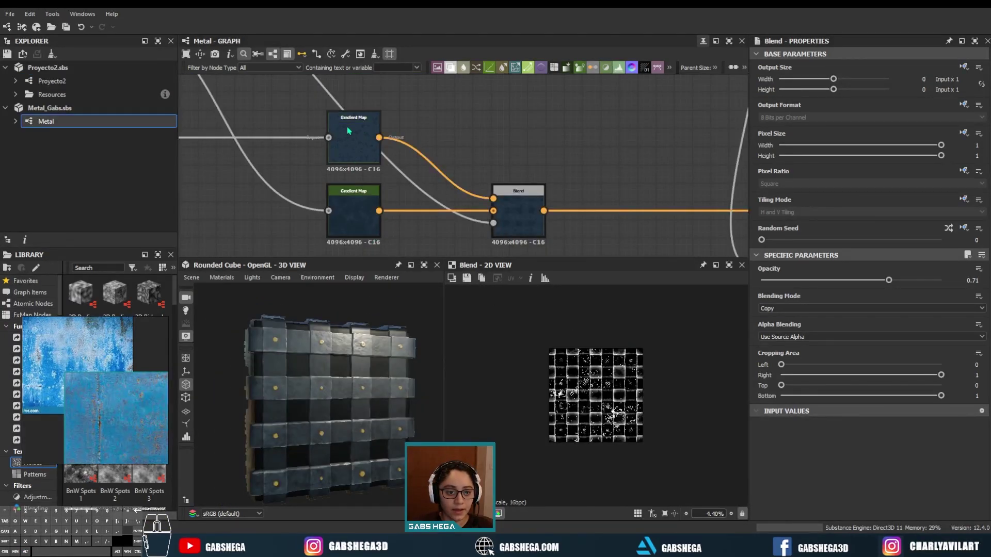
# Preview the upper Gradient Map's dark blue output in 2D and close the floating reference photos.
pyautogui.click(358, 227)
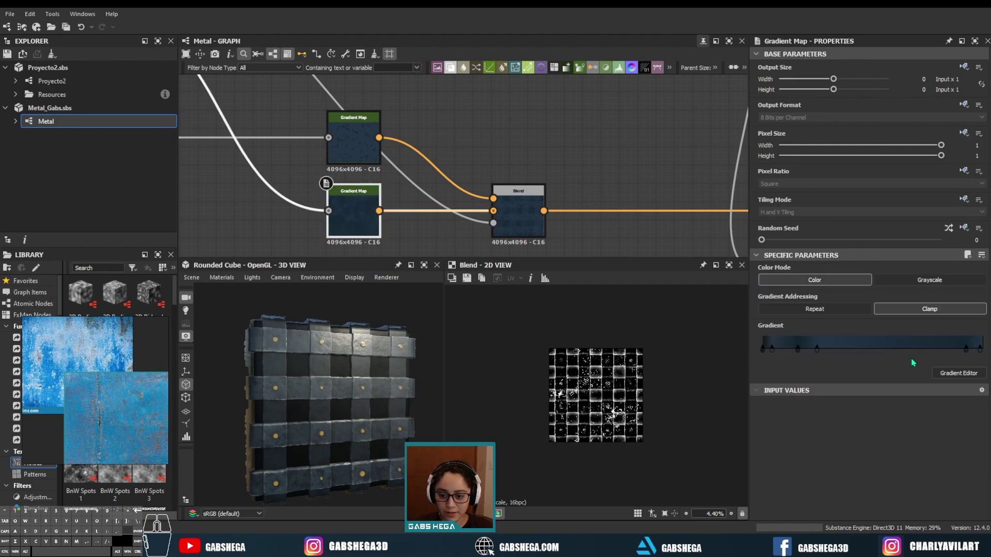
pyautogui.doubleClick(359, 144)
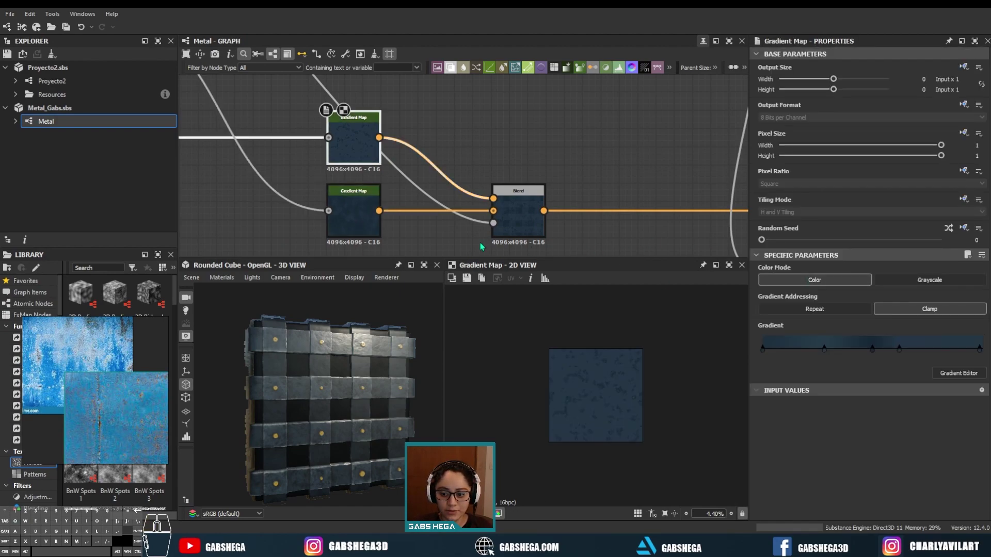
pyautogui.moveTo(160, 336); pyautogui.dragTo(190, 273)
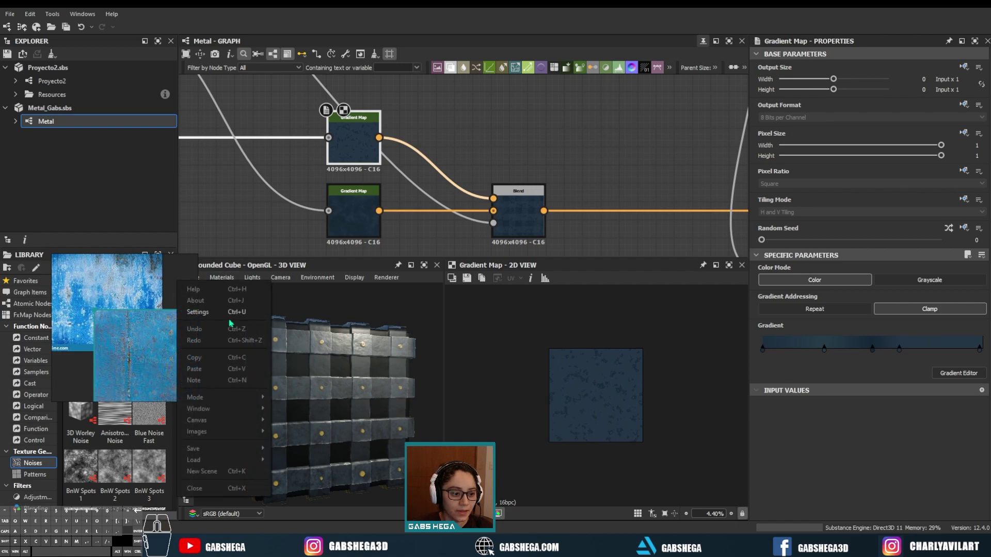
pyautogui.doubleClick(151, 264)
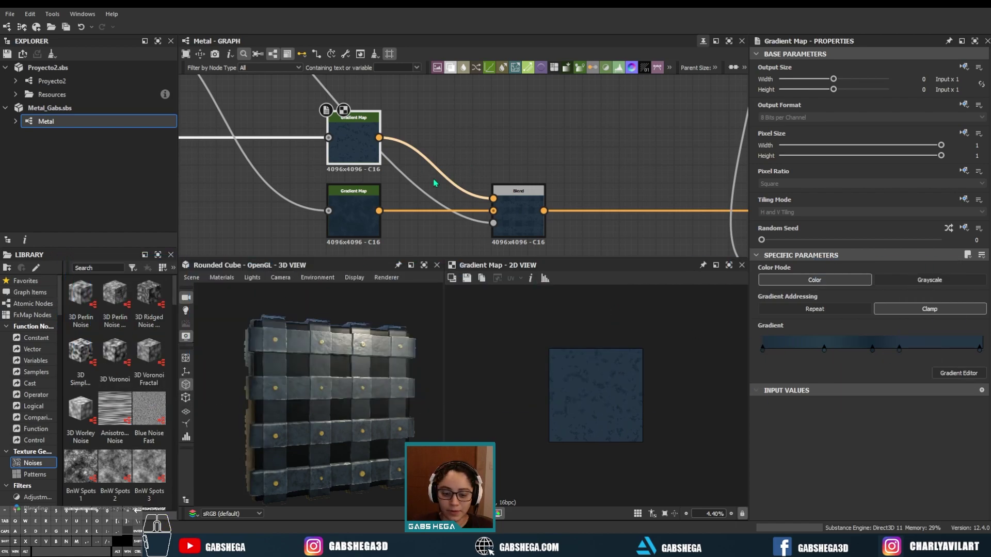
pyautogui.moveTo(393, 310); pyautogui.dragTo(354, 415)
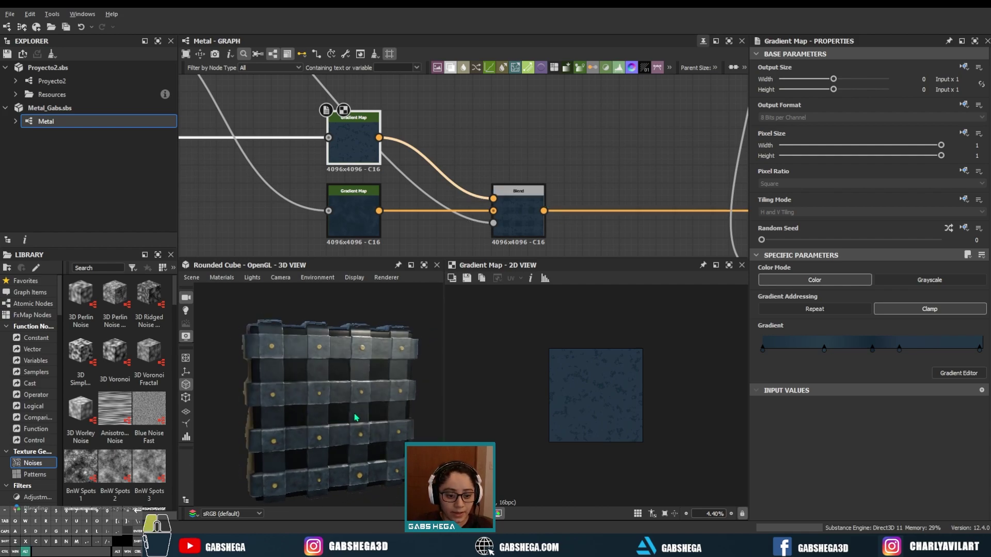
pyautogui.scroll(-4, 572, 160)
pyautogui.scroll(-2, 571, 160)
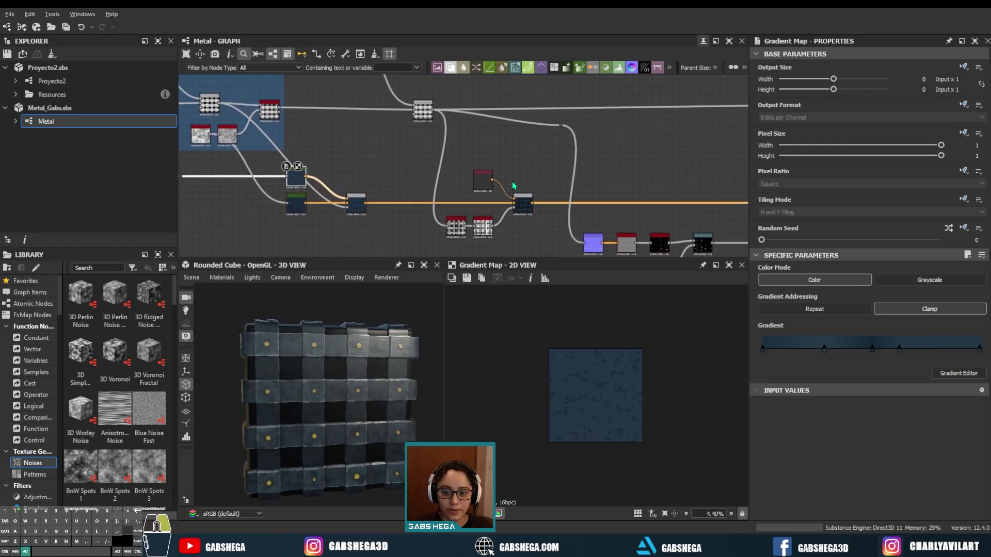
pyautogui.moveTo(572, 170); pyautogui.dragTo(547, 188, button='middle')
pyautogui.moveTo(657, 187); pyautogui.dragTo(439, 190, button='middle')
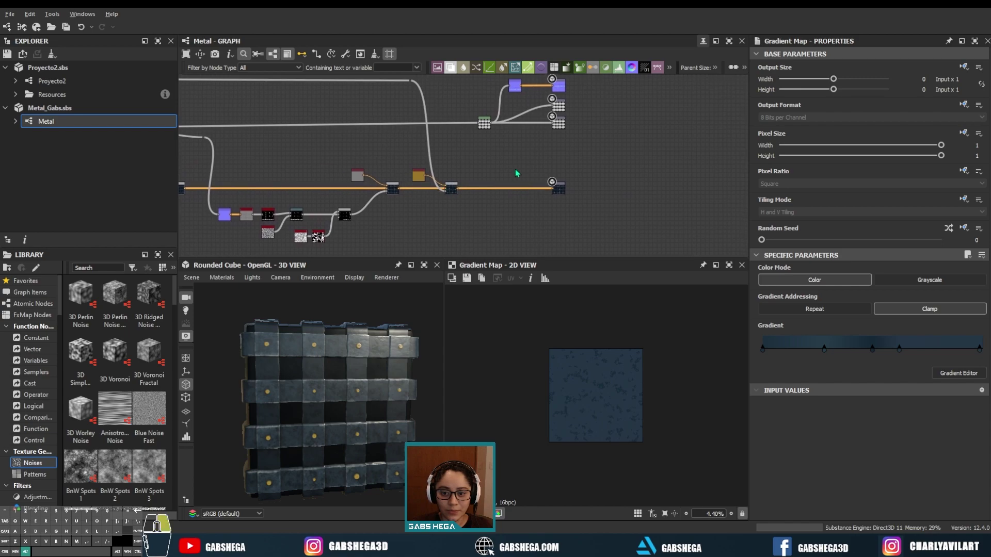
pyautogui.scroll(3, 684, 197)
pyautogui.keyDown('alt'); pyautogui.moveTo(406, 212); pyautogui.dragTo(400, 124, button='right'); pyautogui.keyUp('alt')
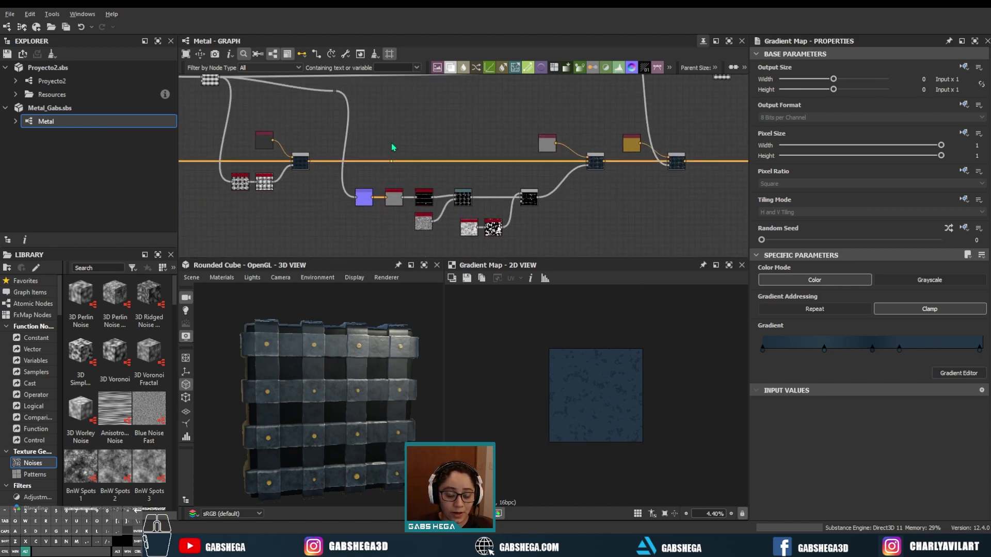
pyautogui.keyDown('alt'); pyautogui.moveTo(332, 403); pyautogui.dragTo(360, 393); pyautogui.keyUp('alt')
pyautogui.keyDown('alt'); pyautogui.moveTo(361, 394); pyautogui.dragTo(339, 397, button='right'); pyautogui.keyUp('alt')
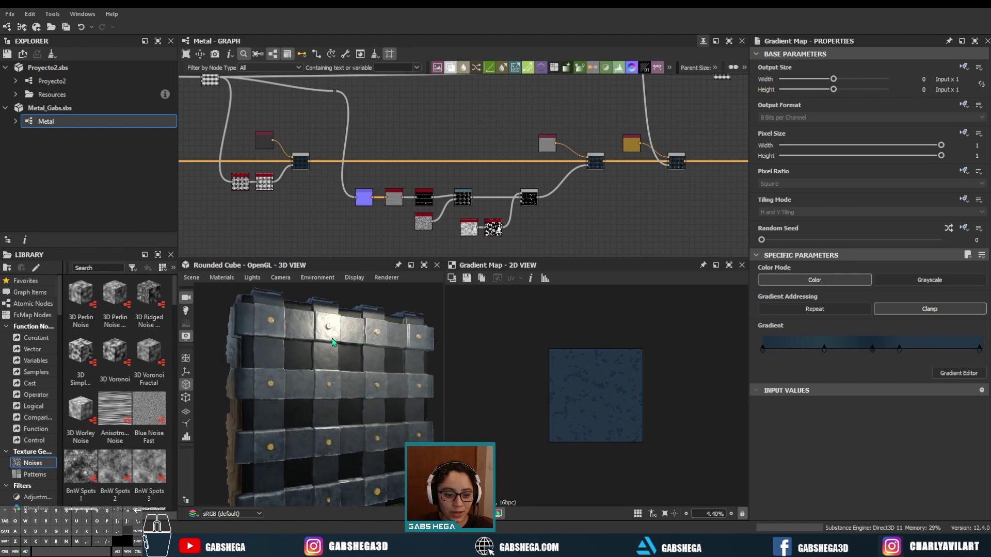
pyautogui.keyDown('alt'); pyautogui.moveTo(351, 403); pyautogui.dragTo(345, 410); pyautogui.keyUp('alt')
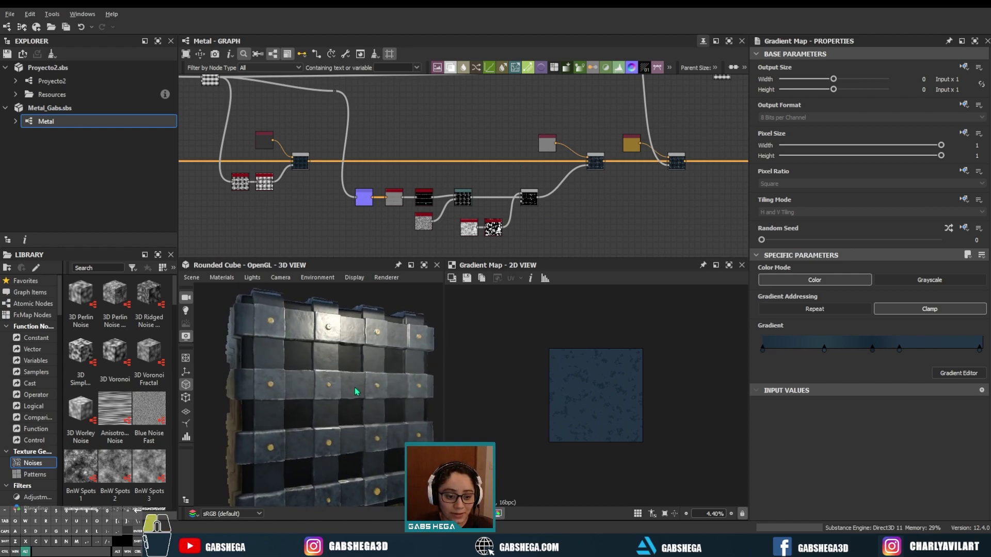
pyautogui.keyDown('alt'); pyautogui.moveTo(345, 410); pyautogui.dragTo(339, 425, button='right'); pyautogui.keyUp('alt')
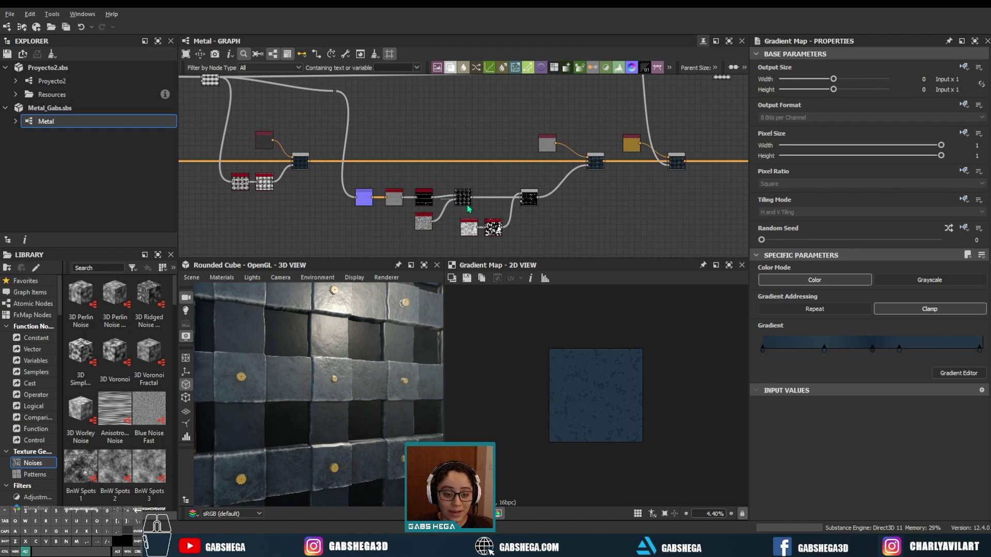
pyautogui.moveTo(469, 209); pyautogui.dragTo(327, 171, button='middle')
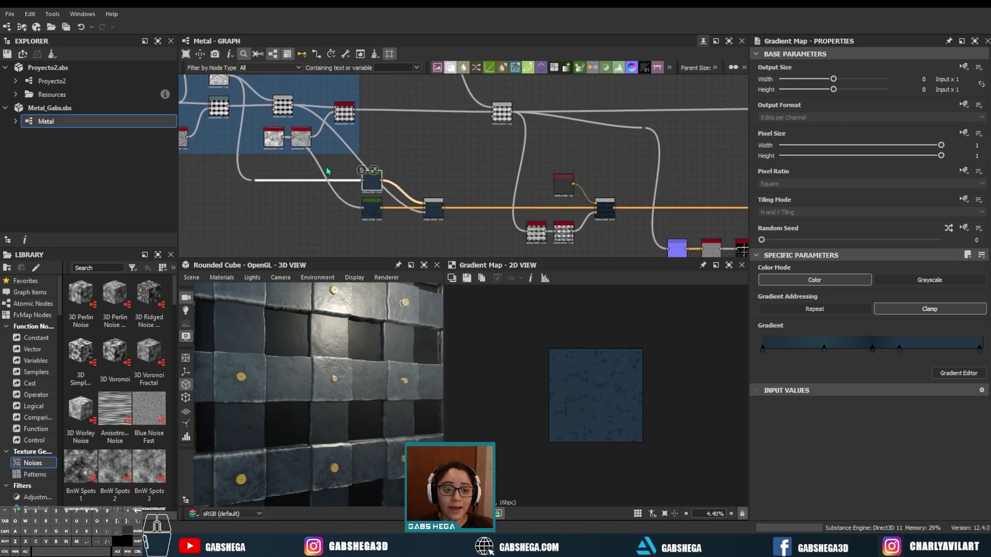
pyautogui.moveTo(610, 209); pyautogui.dragTo(471, 199, button='middle')
pyautogui.moveTo(290, 362); pyautogui.dragTo(331, 356)
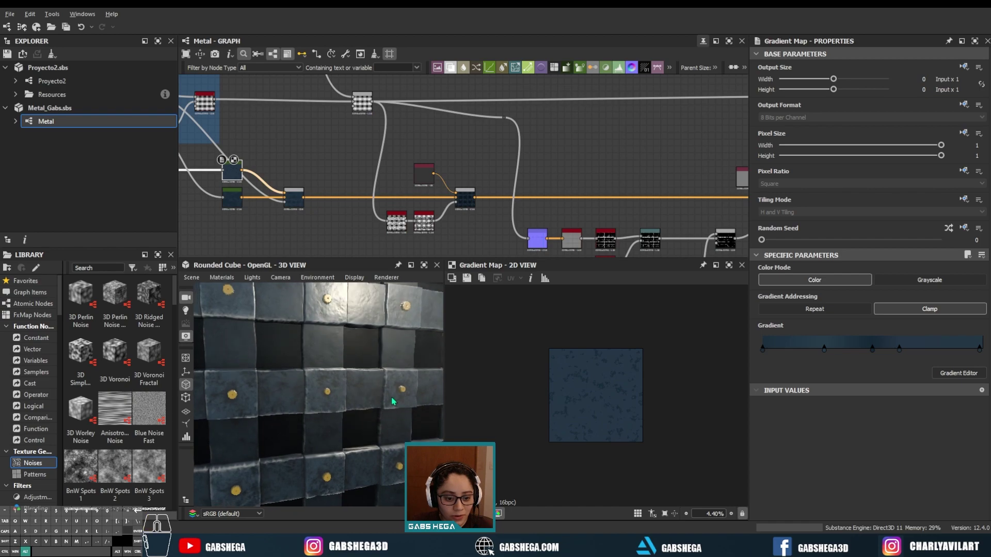
pyautogui.moveTo(310, 341); pyautogui.dragTo(303, 326, button='right')
pyautogui.scroll(-2, 516, 194)
pyautogui.scroll(-2, 539, 192)
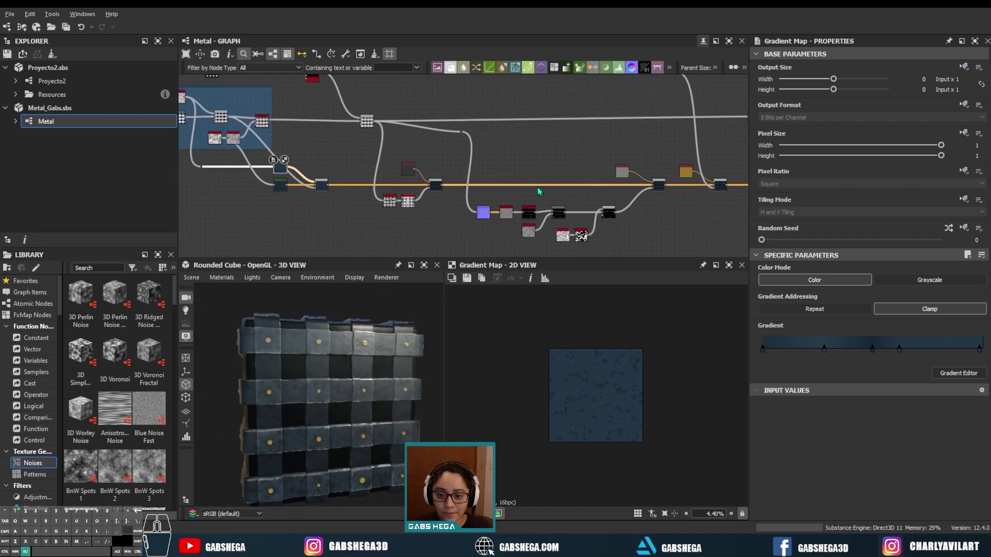
pyautogui.moveTo(694, 205); pyautogui.dragTo(454, 206, button='middle')
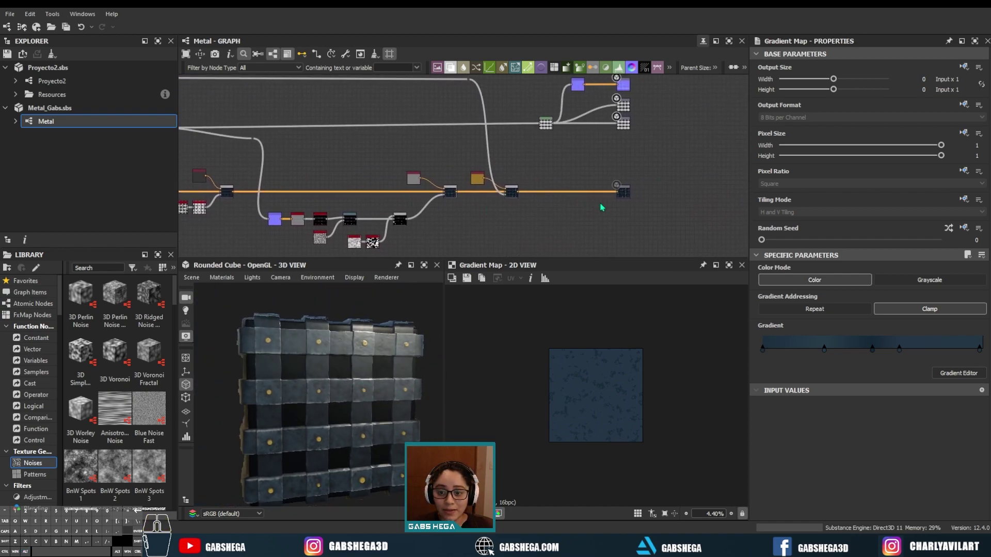
pyautogui.scroll(-2, 333, 211)
pyautogui.moveTo(333, 212); pyautogui.dragTo(456, 192, button='middle')
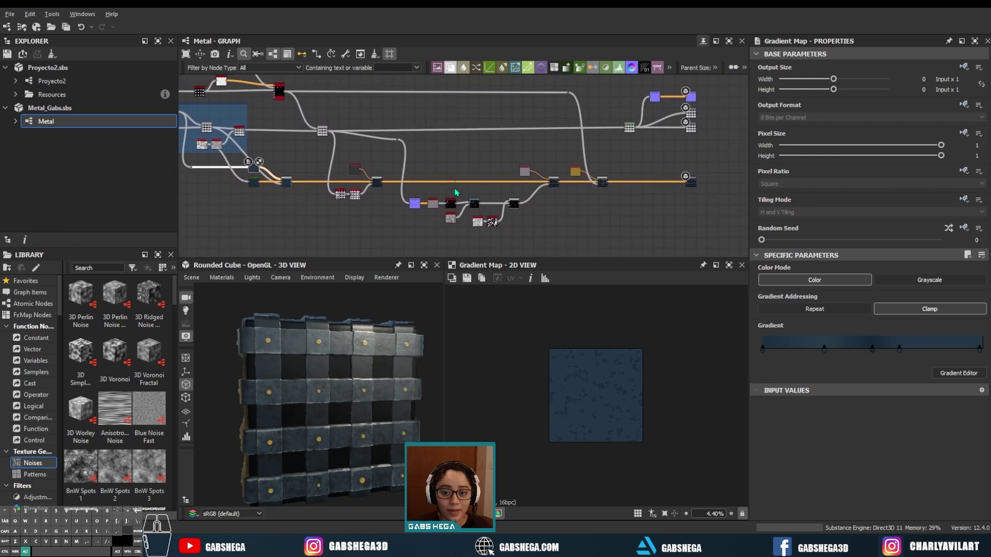
pyautogui.keyDown('alt'); pyautogui.moveTo(360, 398); pyautogui.dragTo(366, 391); pyautogui.keyUp('alt')
pyautogui.keyDown('alt'); pyautogui.moveTo(338, 361); pyautogui.dragTo(357, 377); pyautogui.keyUp('alt')
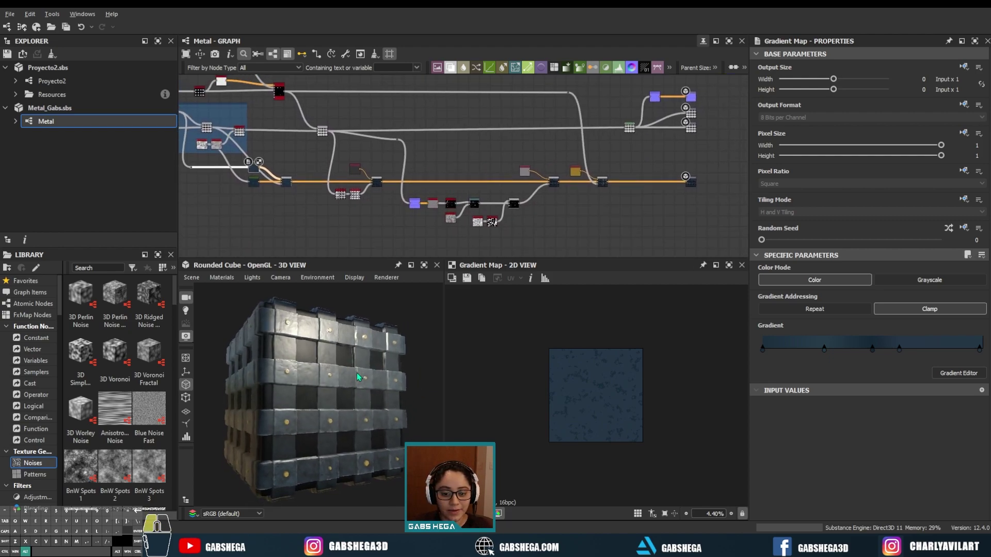